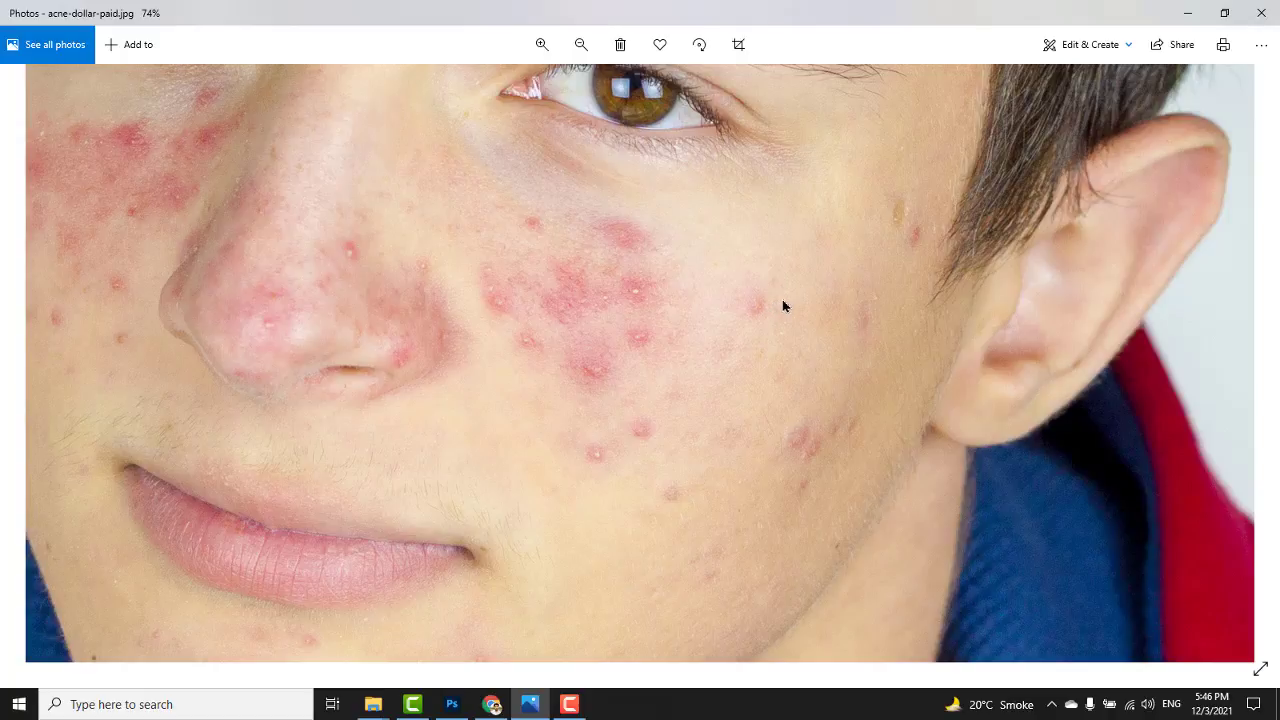
- Look through the acne portrait photos in the image viewer, then minimize the viewer
{"action": "scroll", "coordinate": [783, 303], "scroll_direction": "down", "scroll_amount": 5}
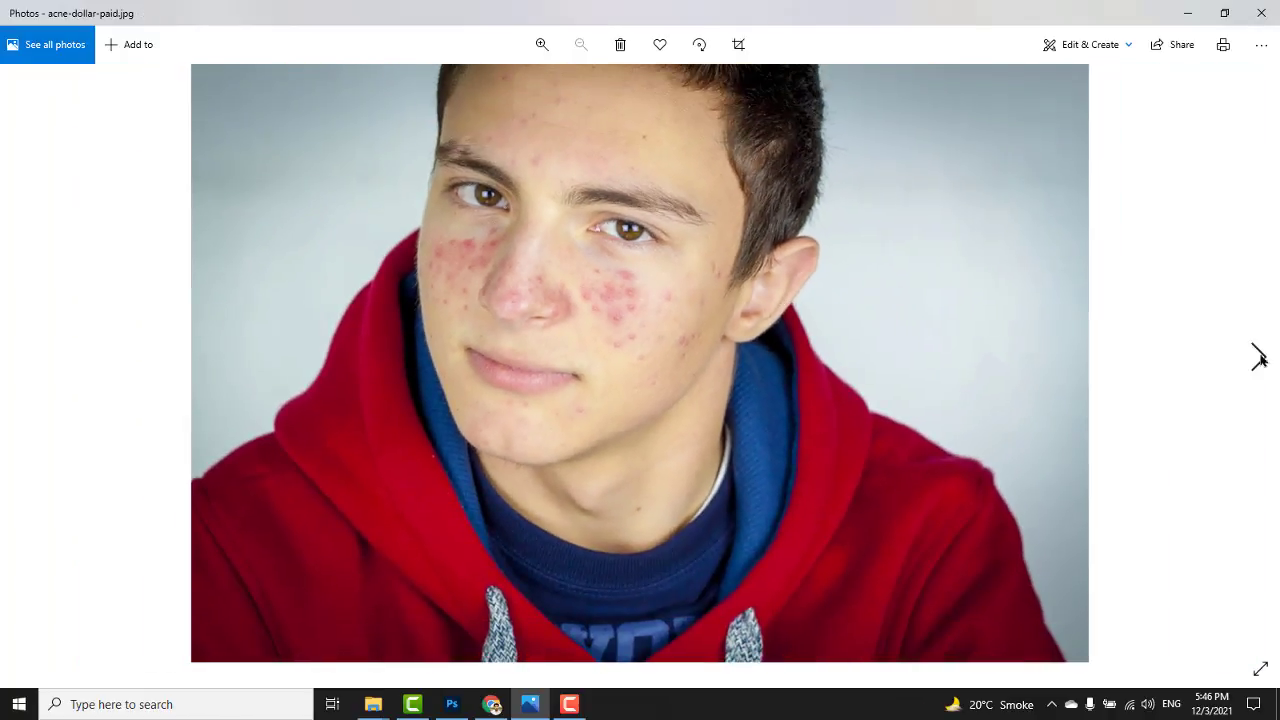
{"action": "left_click", "coordinate": [1259, 359]}
{"action": "left_click", "coordinate": [1260, 359]}
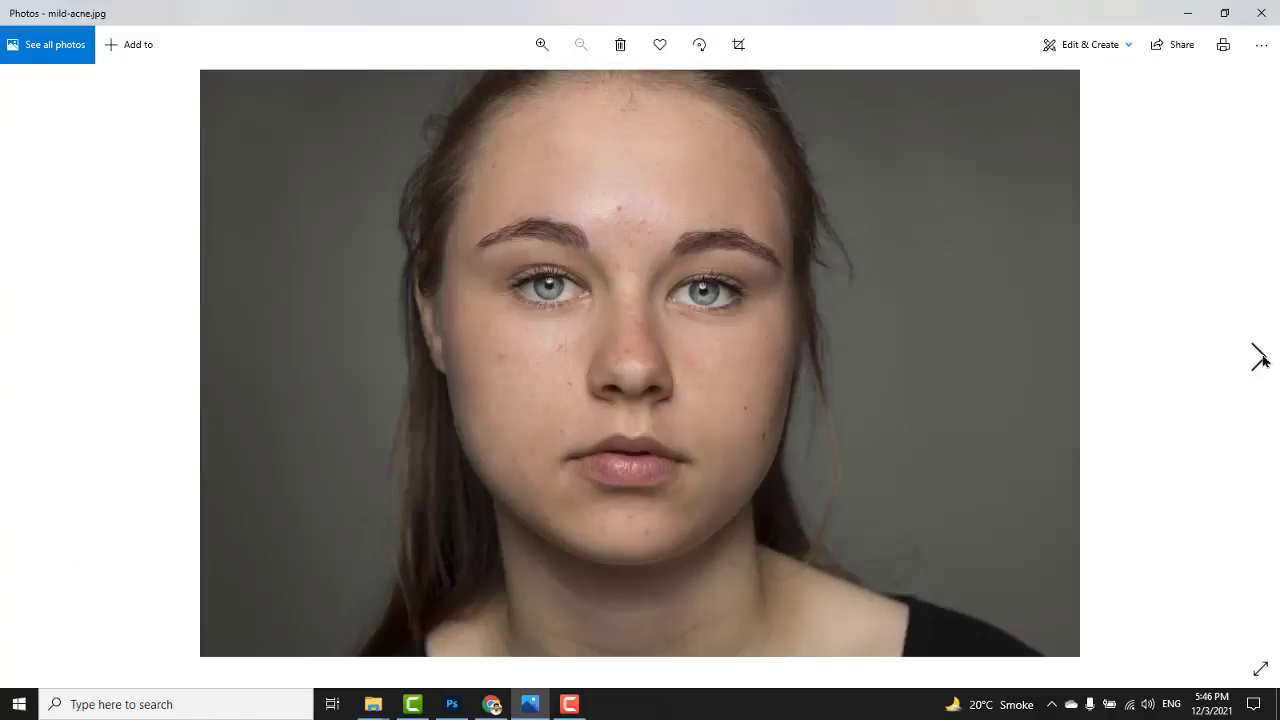
{"action": "left_click", "coordinate": [1260, 359]}
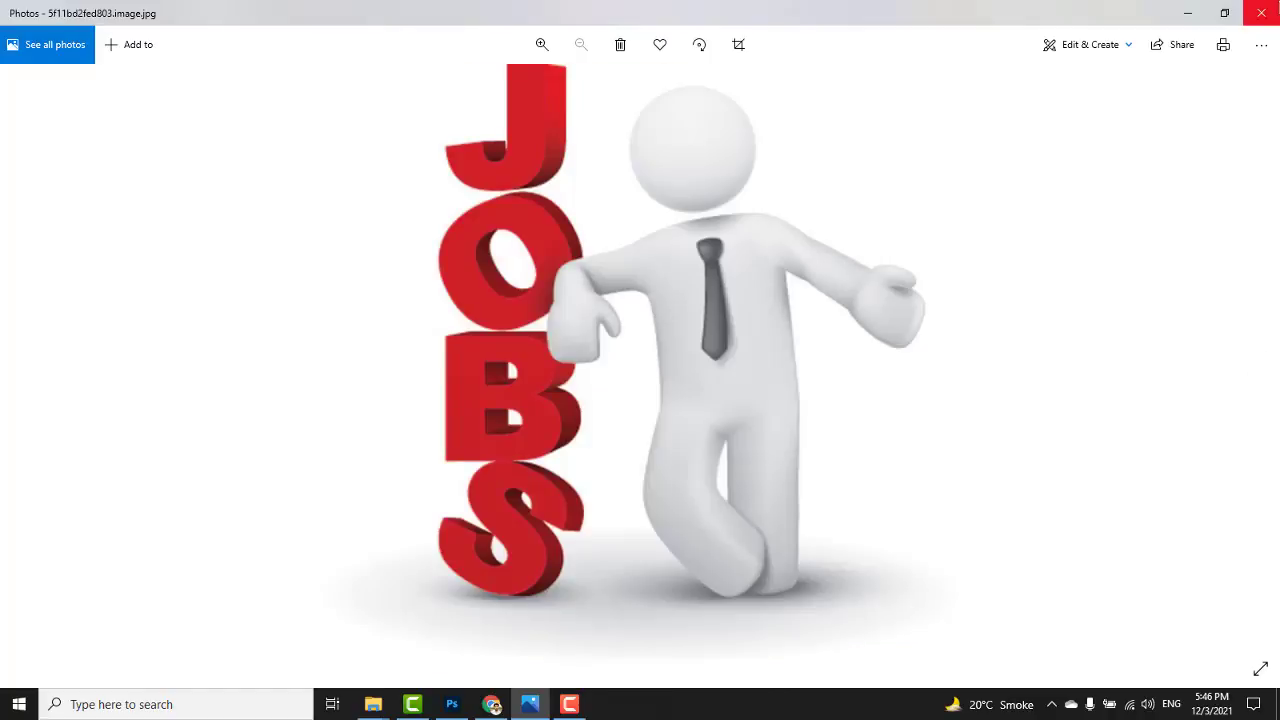
{"action": "left_click", "coordinate": [1189, 14]}
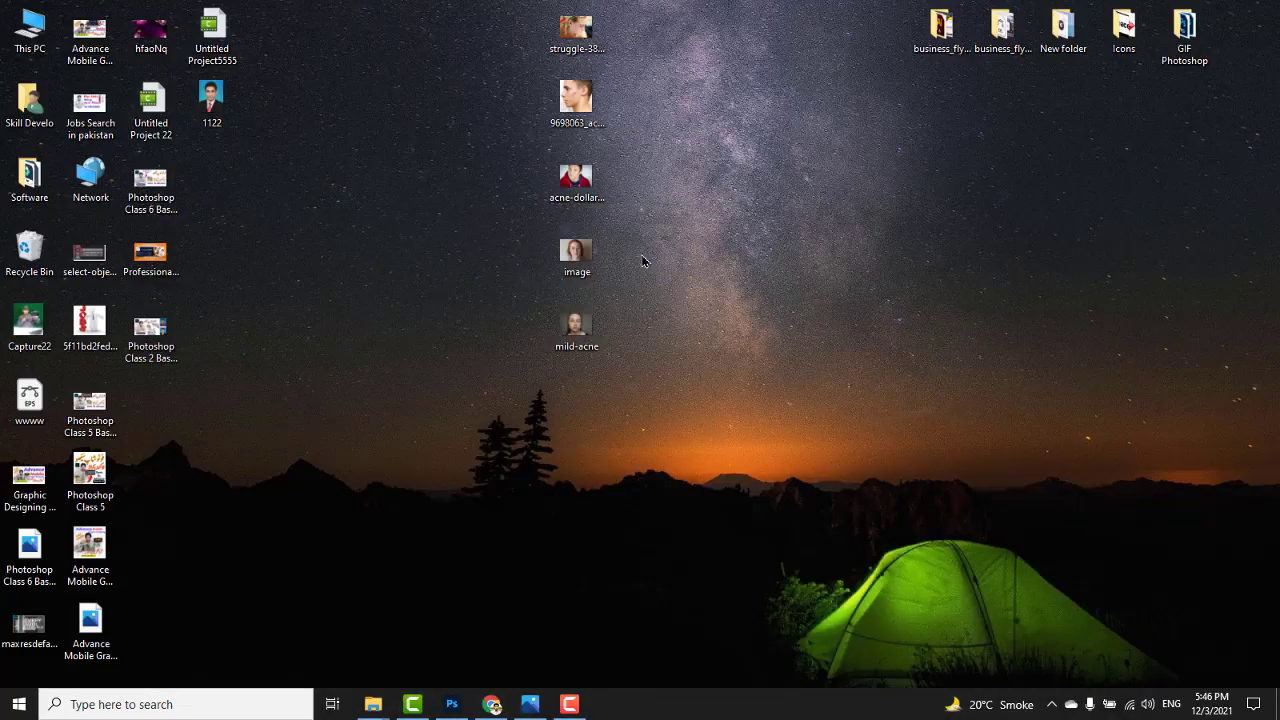
- Open the desktop photo acne-dollar-paid.jpg in Photoshop, showing the face up close
{"action": "left_click_drag", "start_coordinate": [583, 185], "coordinate": [727, 149]}
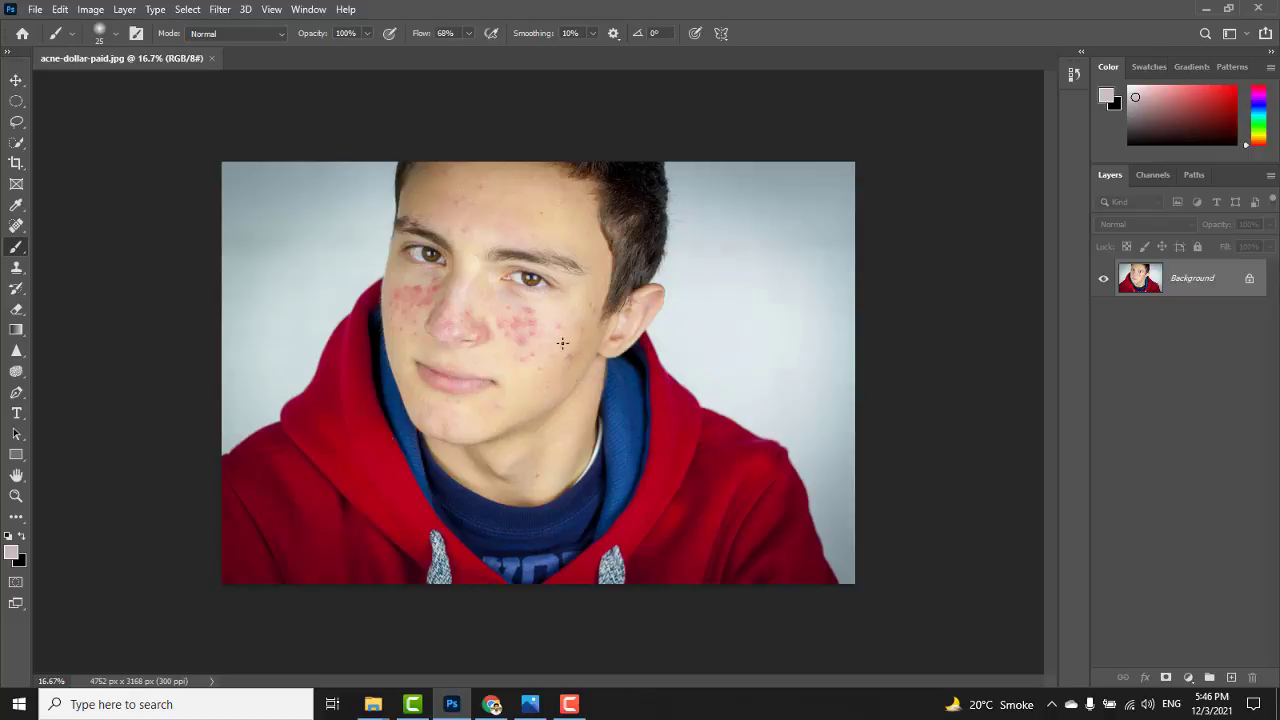
{"action": "scroll", "coordinate": [490, 277], "scroll_direction": "up", "scroll_amount": 5}
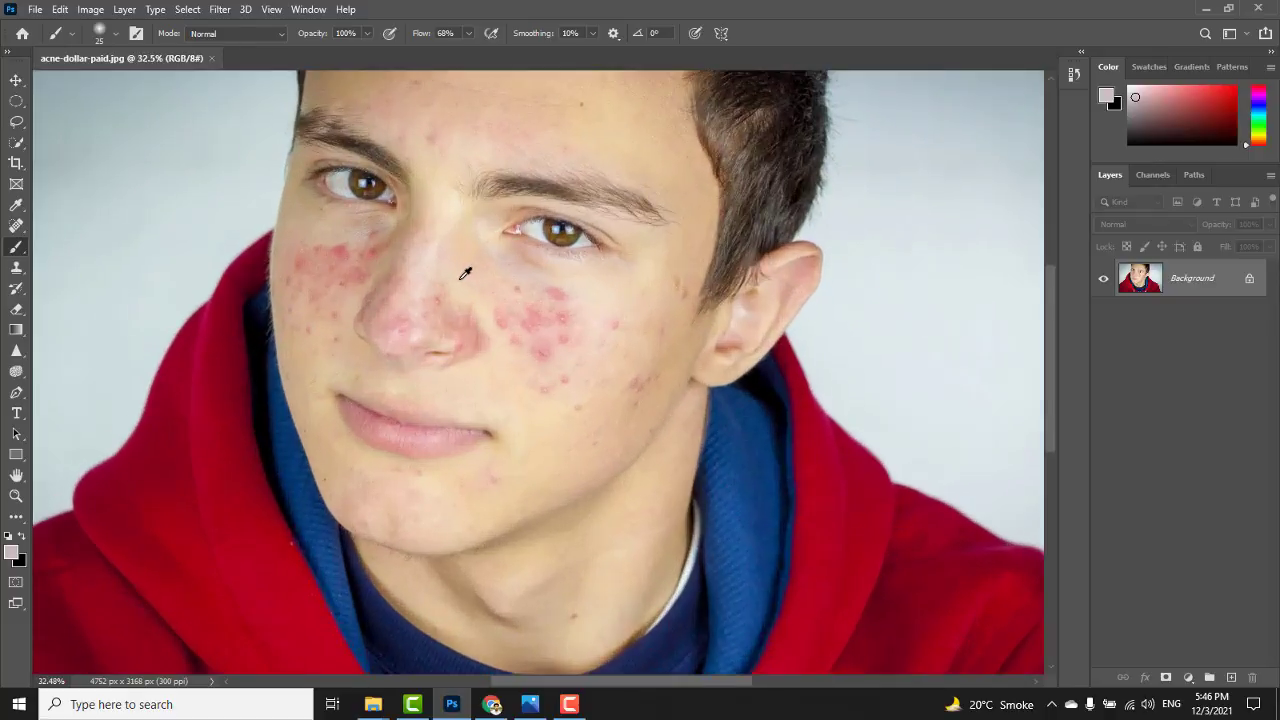
{"action": "scroll", "coordinate": [465, 273], "scroll_direction": "up", "scroll_amount": 3}
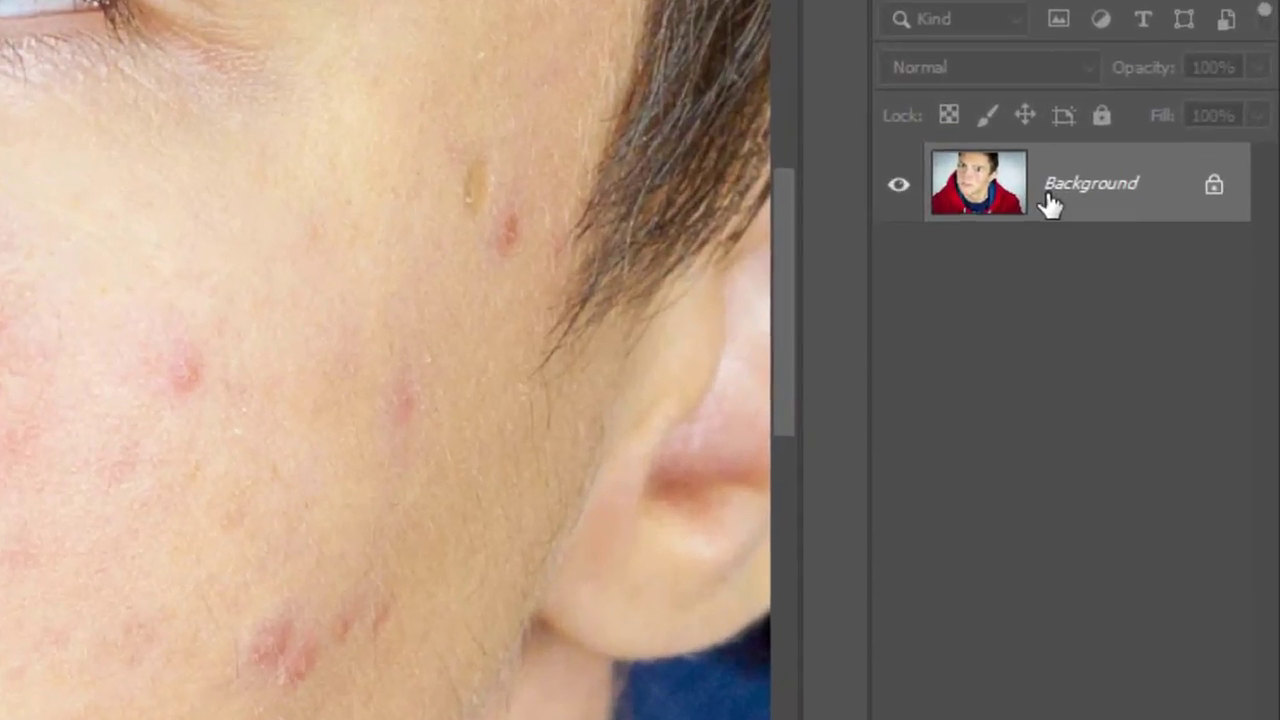
- Duplicate the Background layer in the same document, keeping the suggested name
{"action": "right_click", "coordinate": [1174, 286]}
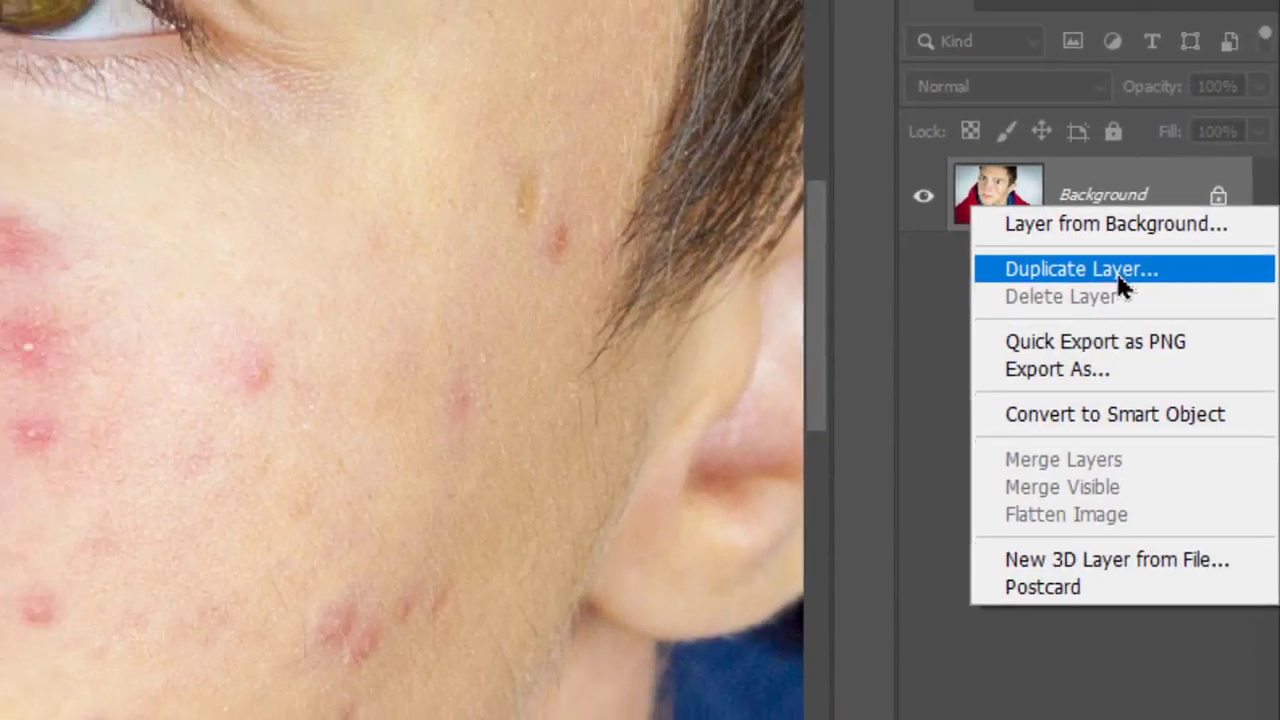
{"action": "left_click", "coordinate": [1107, 263]}
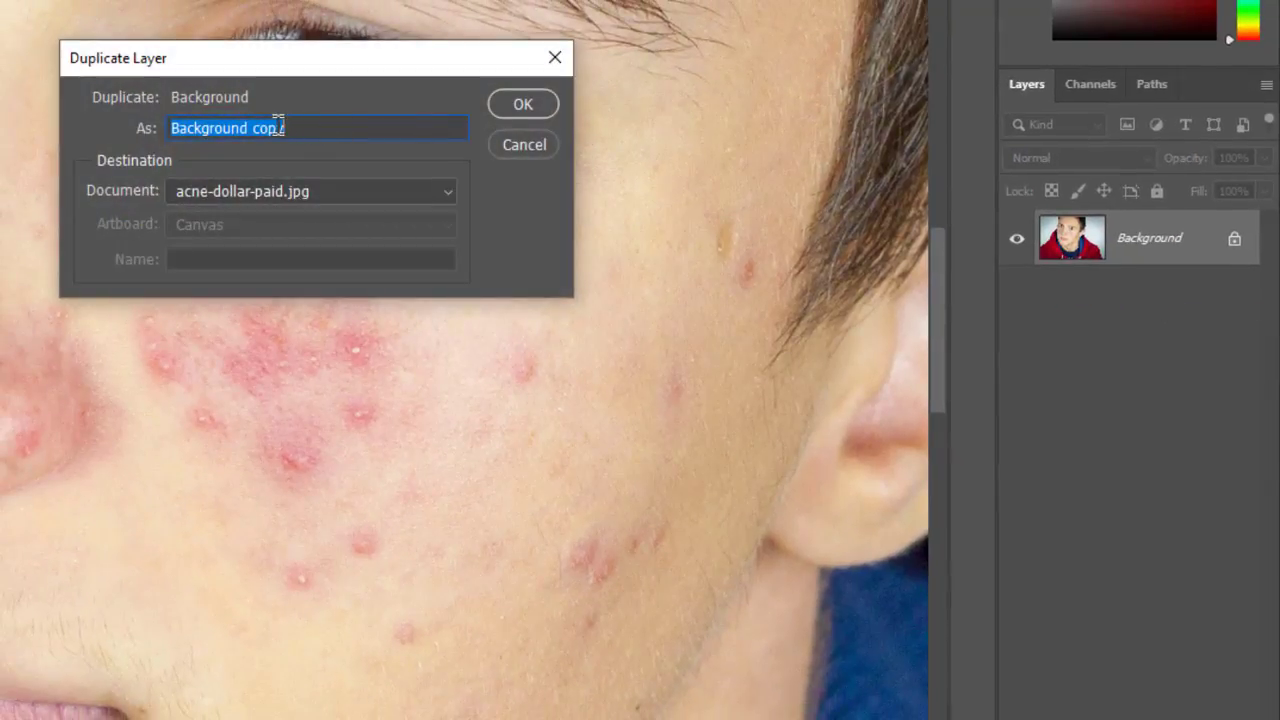
{"action": "left_click", "coordinate": [526, 105]}
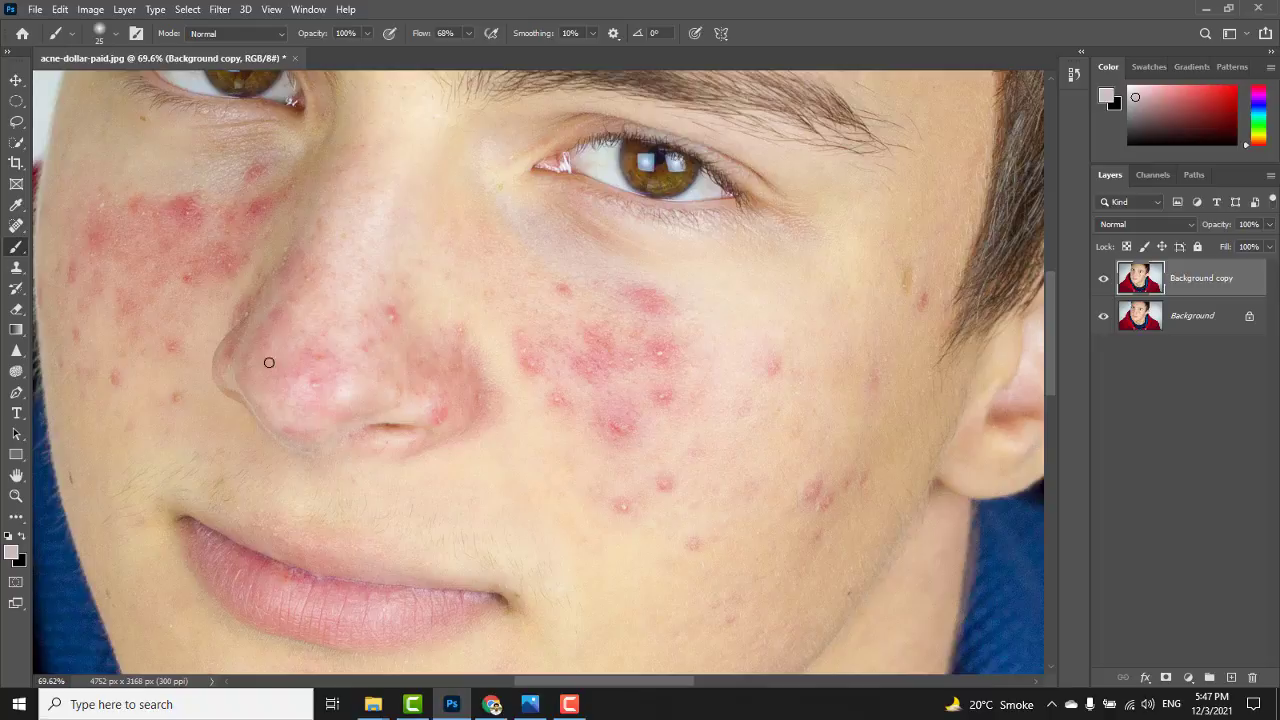
- Choose the Spot Healing Brush and set its size to 69 px, hardness to 100% and spacing to 36%
{"action": "left_click", "coordinate": [16, 80]}
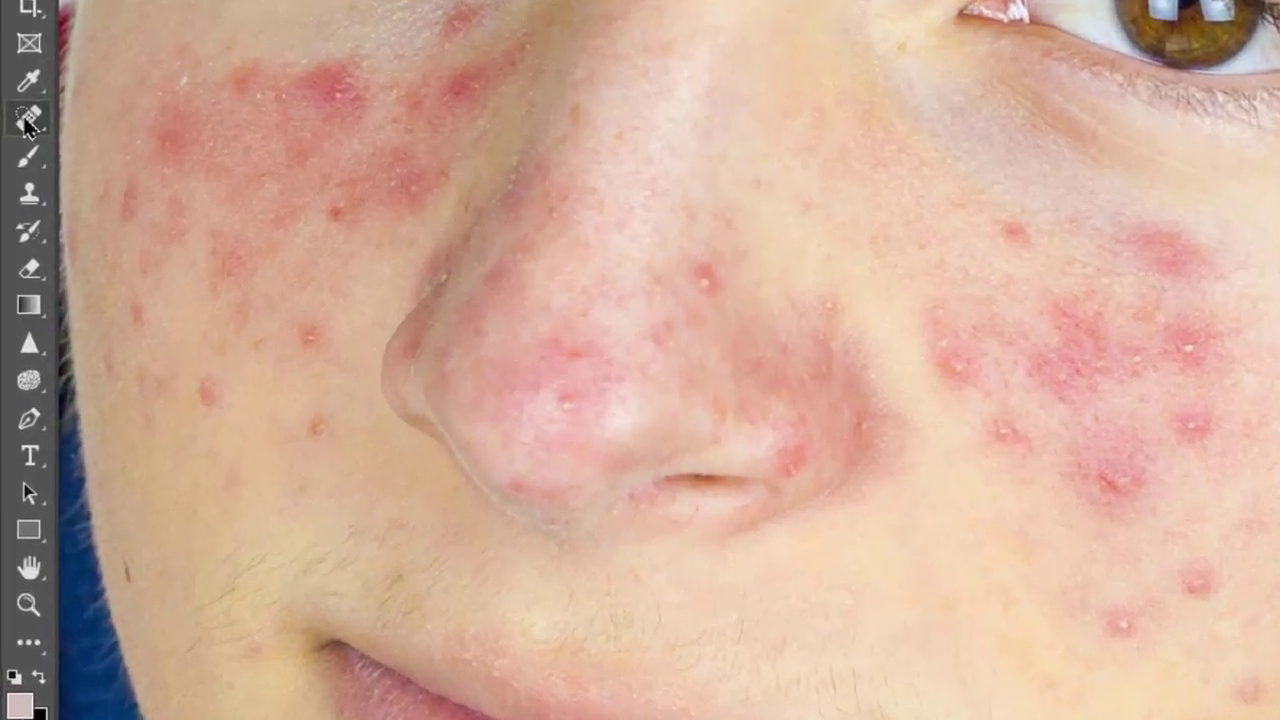
{"action": "right_click", "coordinate": [16, 226]}
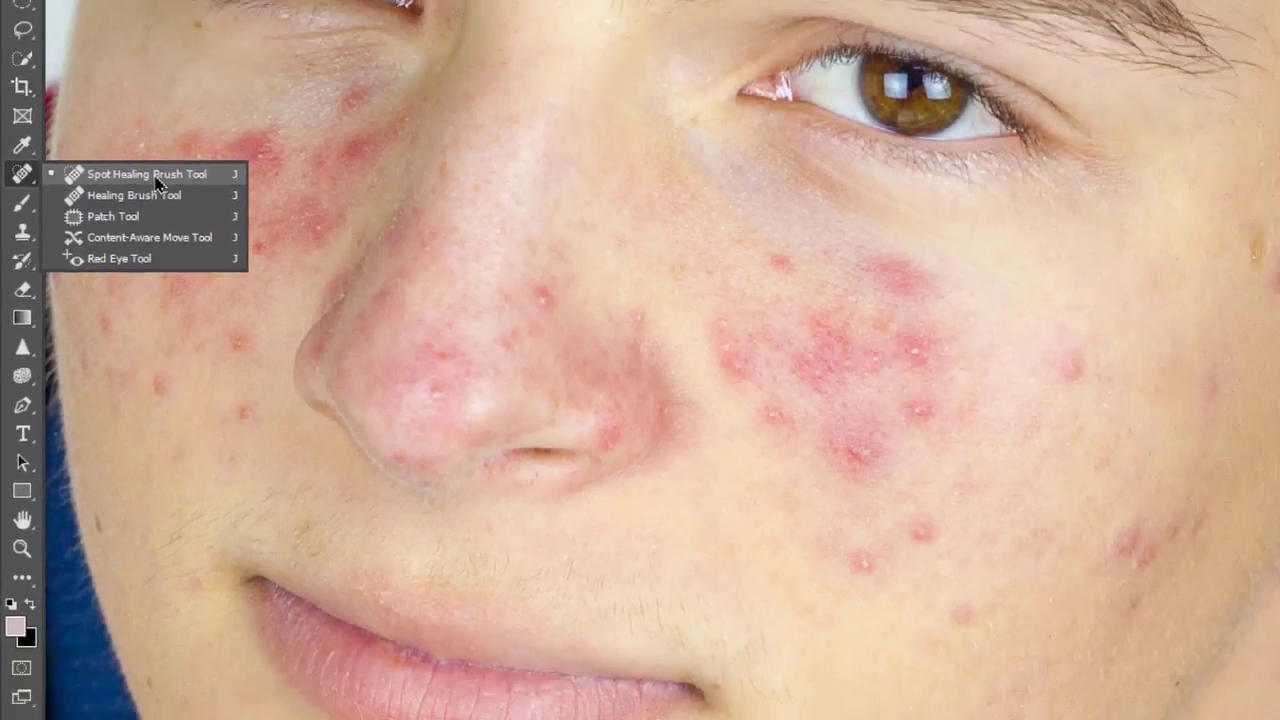
{"action": "left_click", "coordinate": [225, 90]}
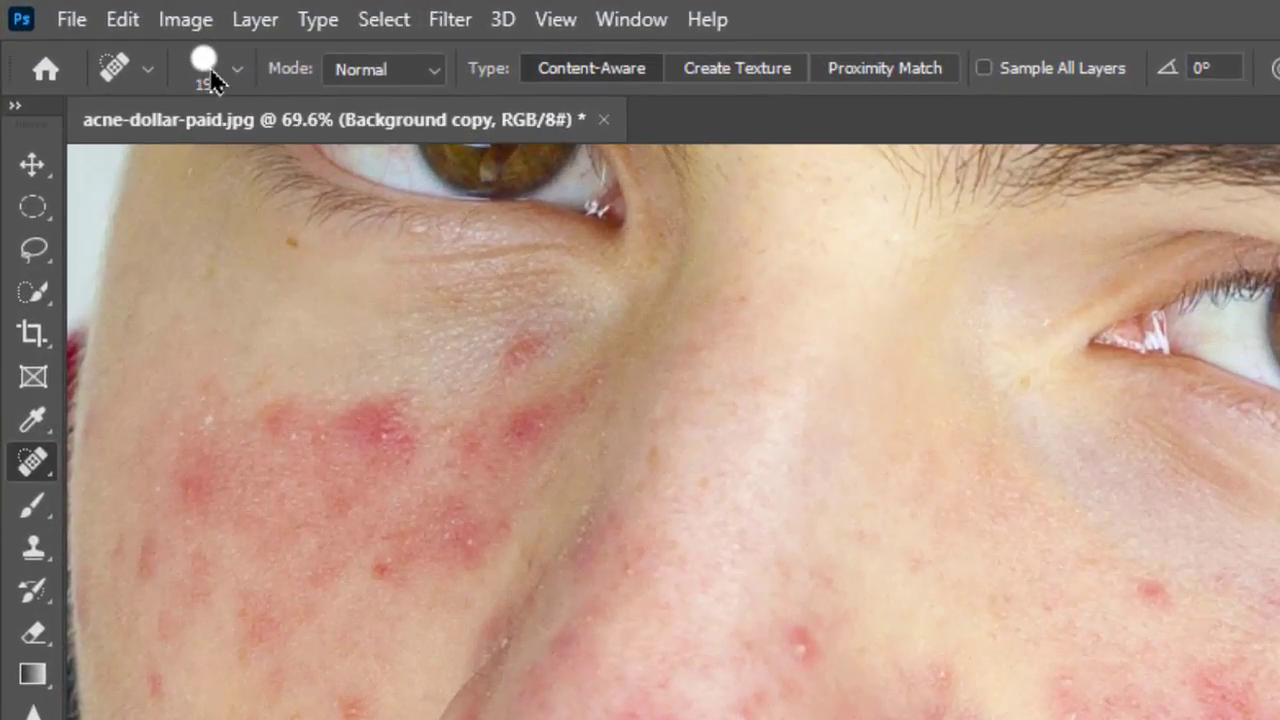
{"action": "left_click", "coordinate": [239, 76]}
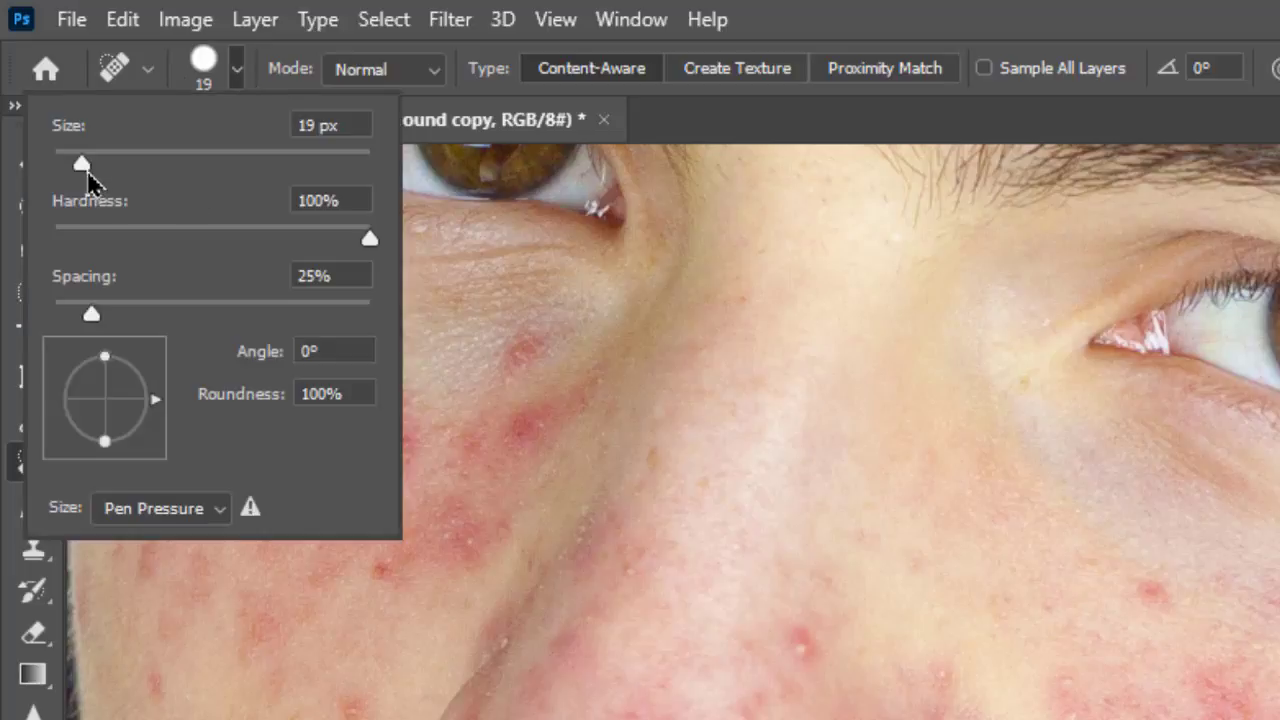
{"action": "left_click_drag", "start_coordinate": [111, 168], "coordinate": [160, 166]}
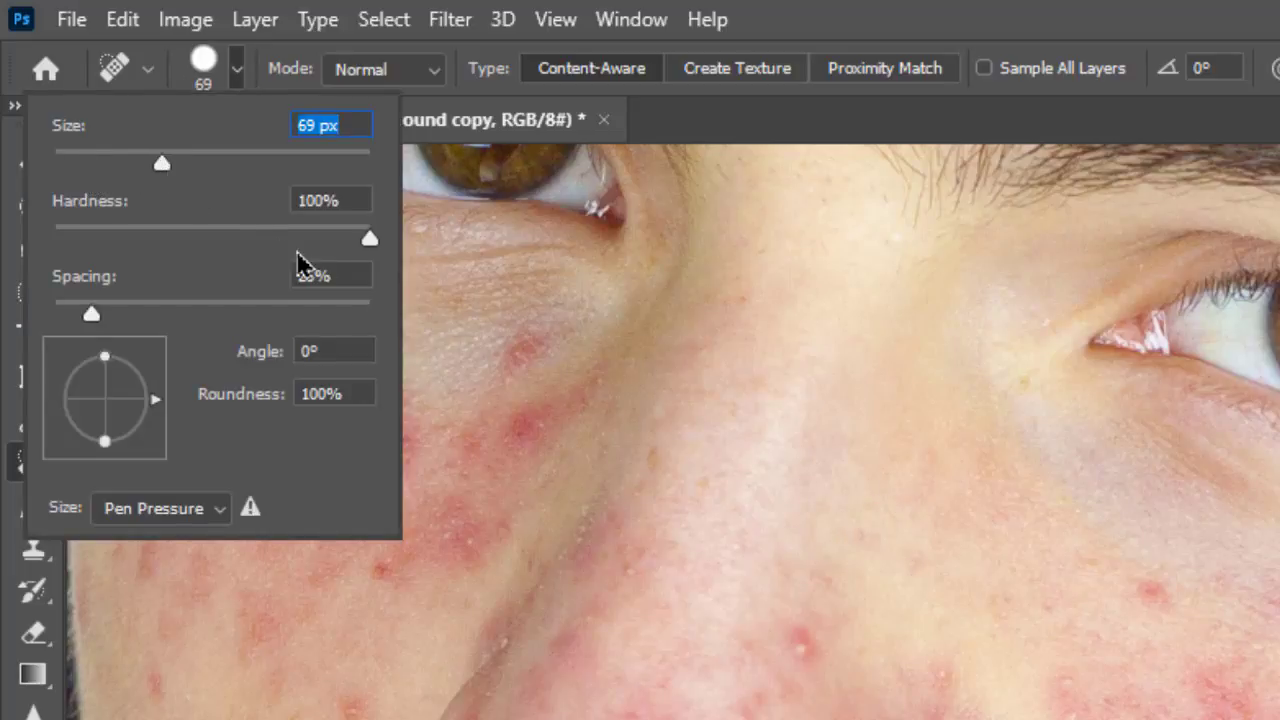
{"action": "mouse_move", "coordinate": [370, 242]}
{"action": "left_mouse_down"}
{"action": "mouse_move", "coordinate": [185, 248]}
{"action": "mouse_move", "coordinate": [375, 248]}
{"action": "left_mouse_up"}
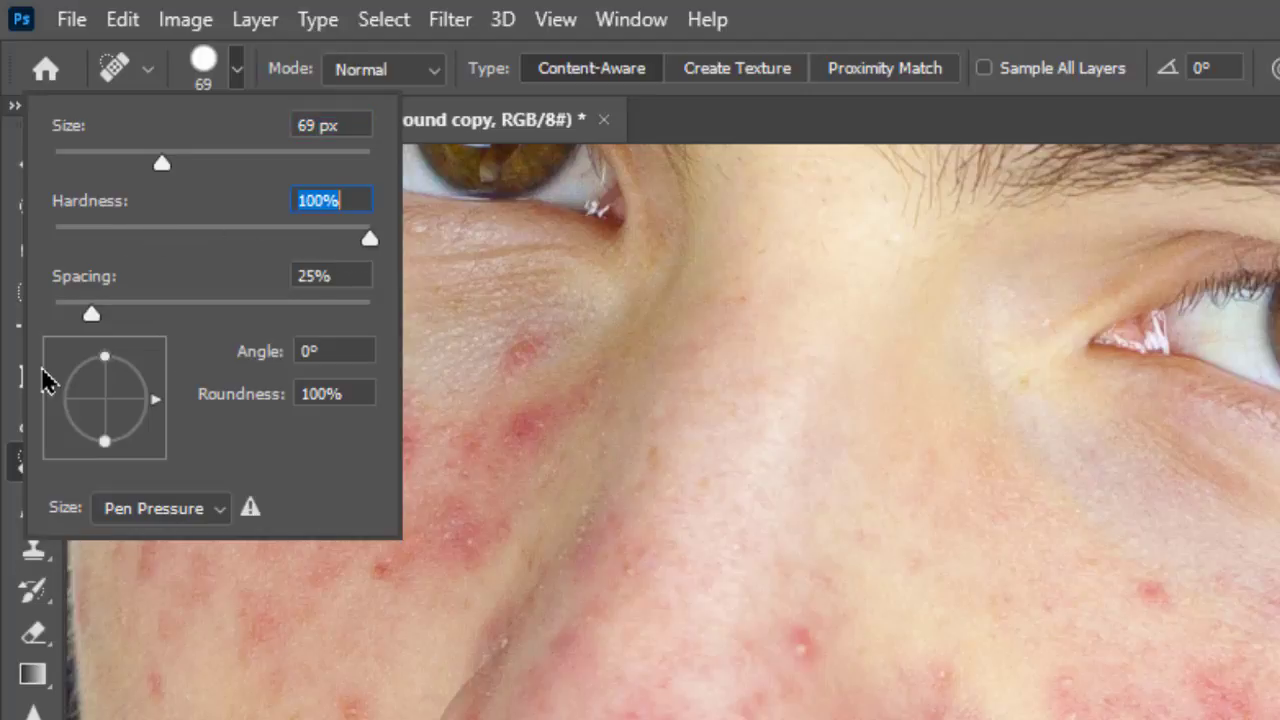
{"action": "left_click_drag", "start_coordinate": [87, 313], "coordinate": [113, 312]}
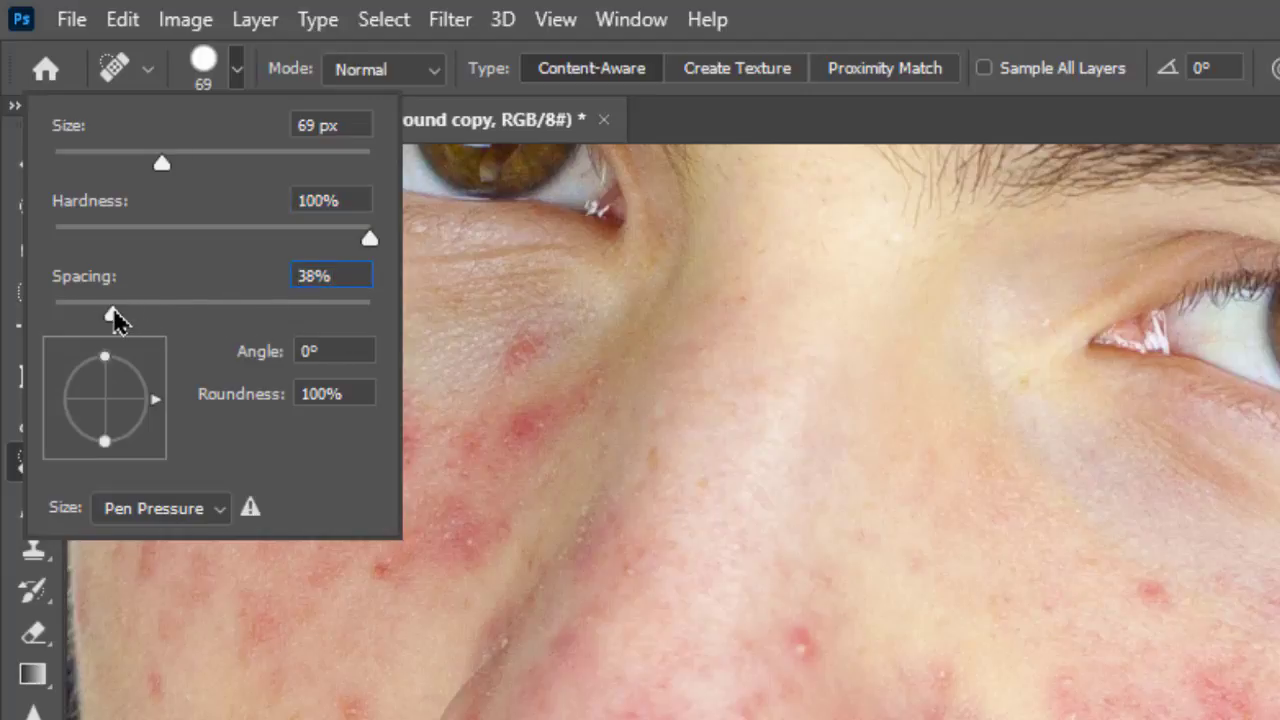
{"action": "left_click_drag", "start_coordinate": [115, 318], "coordinate": [108, 314]}
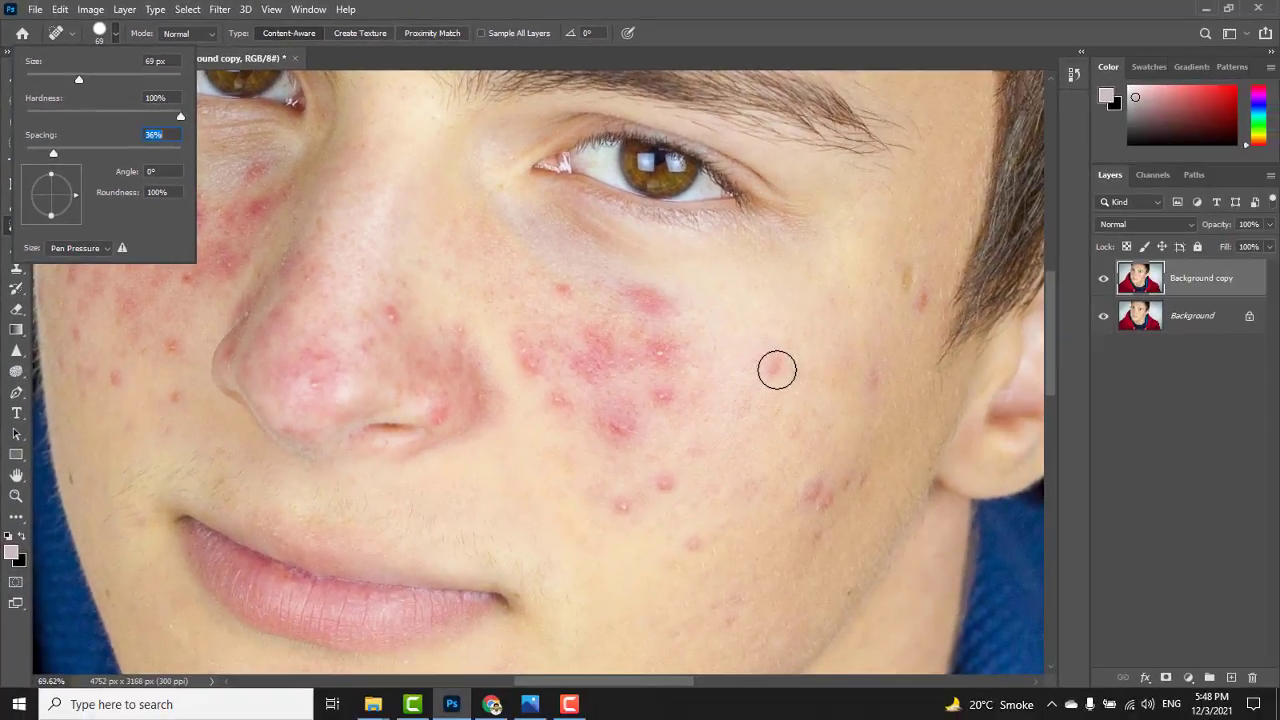
{"action": "left_click", "coordinate": [776, 370]}
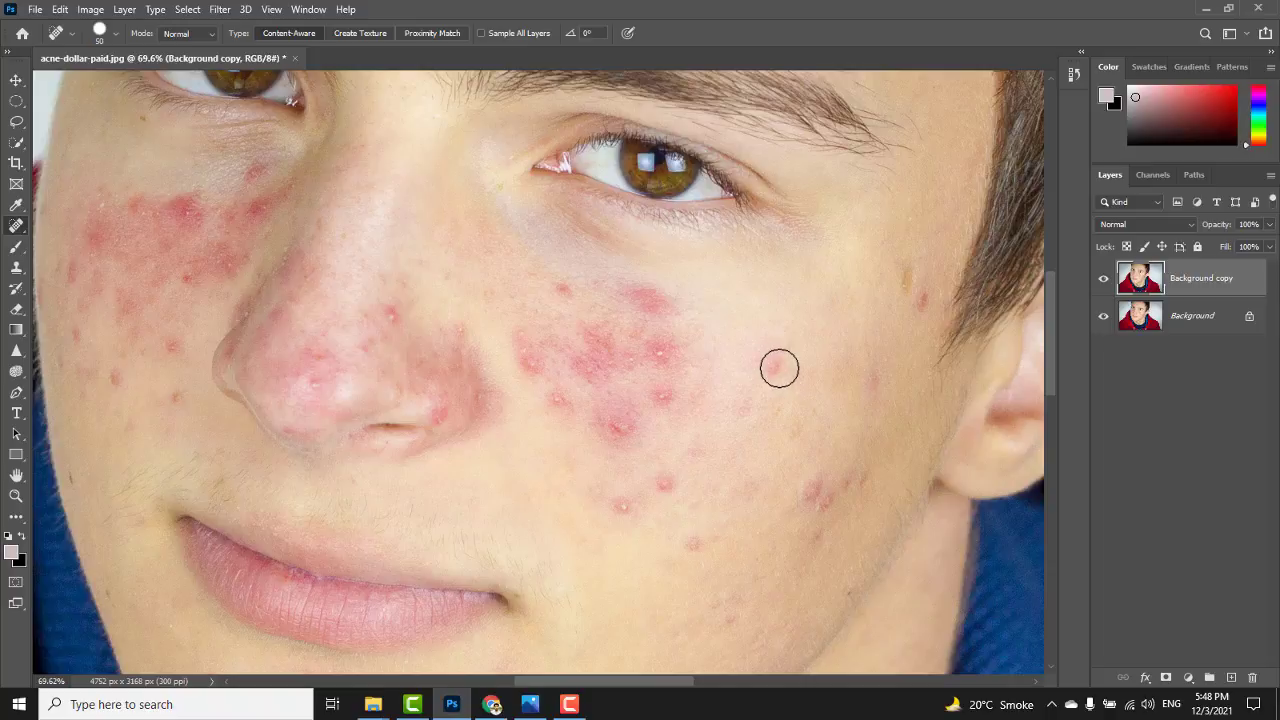
- Try out different healing brush sizes, enlarging the brush up to 600 px
{"action": "key", "text": "bracketleft"}
{"action": "key", "text": "bracketleft"}
{"action": "key", "text": "bracketleft"}
{"action": "key", "text": "bracketleft"}
{"action": "key", "text": "bracketright"}
{"action": "key", "text": "bracketright"}
{"action": "key", "text": "bracketright"}
{"action": "key", "text": "bracketright"}
{"action": "key", "text": "bracketright"}
{"action": "key", "text": "bracketright"}
{"action": "key", "text": "bracketright"}
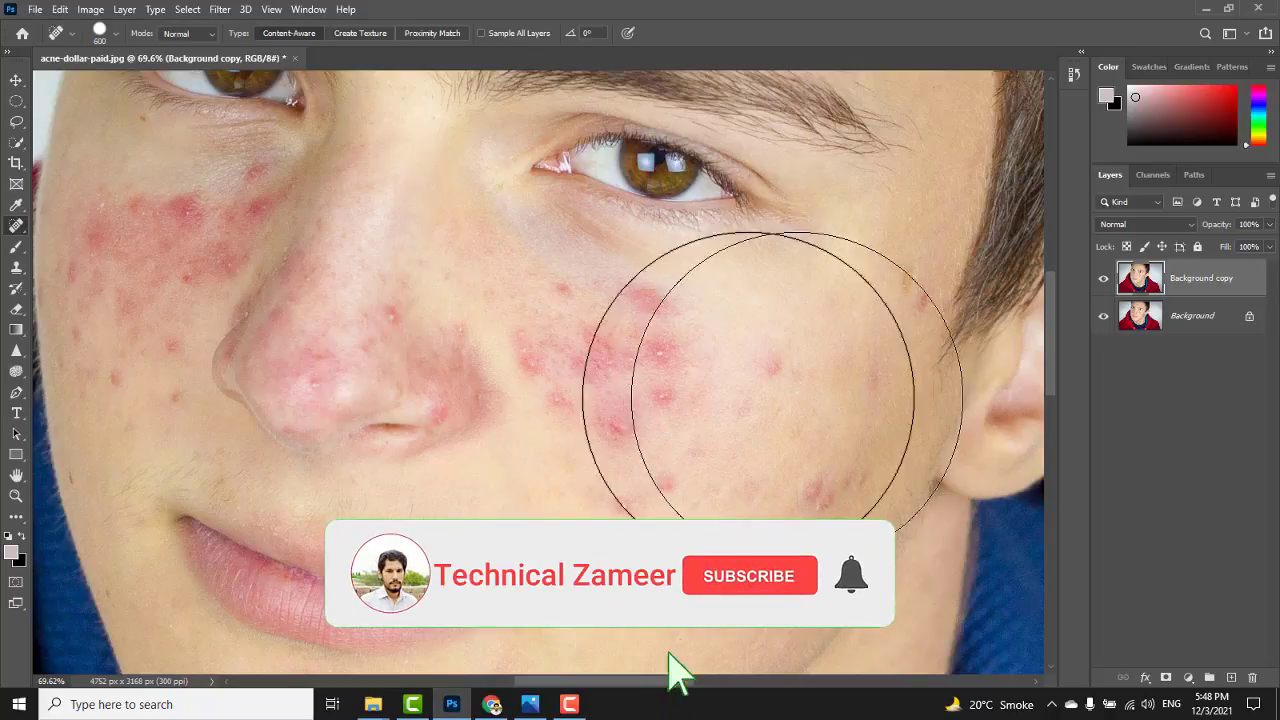
- Reduce the healing brush size to 45 px so it just covers a single pimple
{"action": "key", "text": "bracketleft"}
{"action": "key", "text": "bracketleft"}
{"action": "key", "text": "bracketleft"}
{"action": "key", "text": "bracketleft"}
{"action": "key", "text": "bracketleft"}
{"action": "key", "text": "bracketleft"}
{"action": "key", "text": "bracketleft"}
{"action": "key", "text": "bracketleft"}
{"action": "key", "text": "bracketleft"}
{"action": "key", "text": "bracketleft"}
{"action": "key", "text": "bracketleft"}
{"action": "key", "text": "bracketleft"}
{"action": "key", "text": "bracketleft"}
{"action": "key", "text": "bracketleft"}
{"action": "key", "text": "bracketleft"}
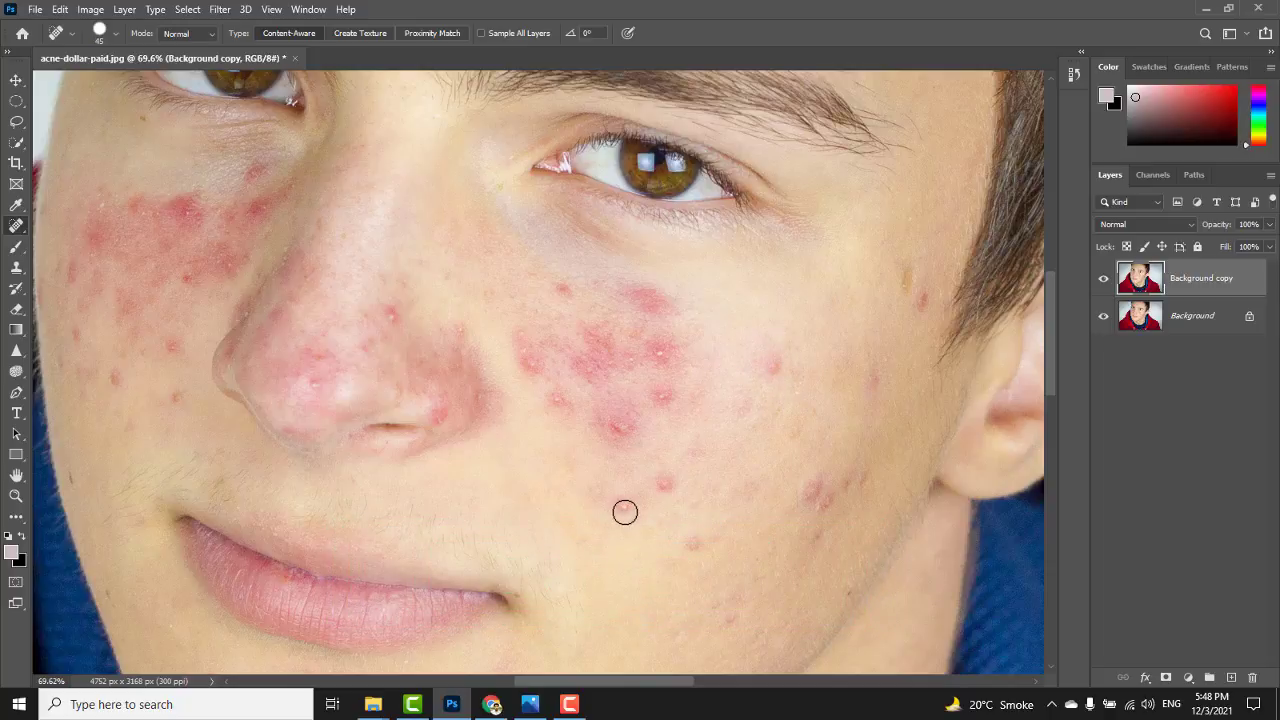
- Spot-heal the separate pimples below and beside the red cheek patch and the raised ones on its outer and lower part
{"action": "left_click", "coordinate": [626, 508]}
{"action": "left_click", "coordinate": [665, 481]}
{"action": "left_click", "coordinate": [774, 364]}
{"action": "left_click", "coordinate": [662, 350]}
{"action": "left_click", "coordinate": [664, 397]}
{"action": "left_click", "coordinate": [621, 427]}
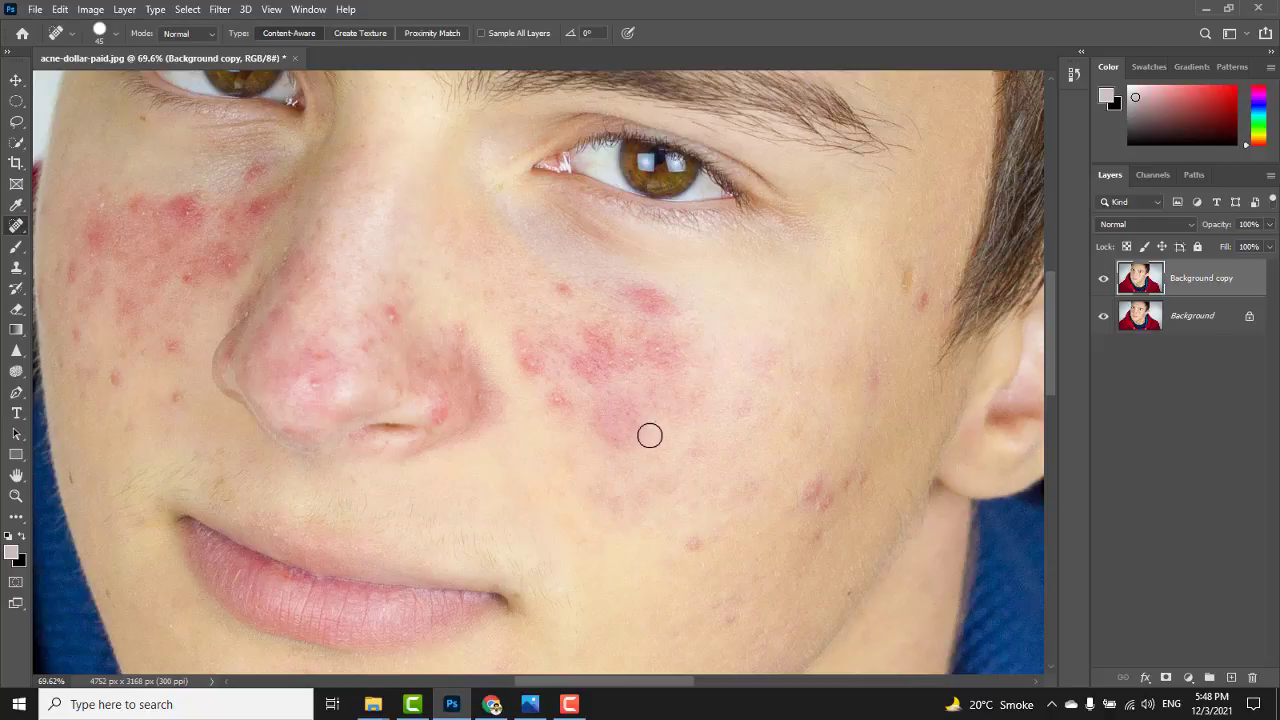
- Spot-heal the pimples along the nose side of the red cheek patch and the ones just under the eye
{"action": "left_click", "coordinate": [561, 404]}
{"action": "left_click", "coordinate": [535, 366]}
{"action": "left_click", "coordinate": [526, 349]}
{"action": "left_click", "coordinate": [526, 337]}
{"action": "left_click", "coordinate": [563, 289]}
{"action": "left_click", "coordinate": [635, 297]}
{"action": "left_click", "coordinate": [658, 306]}
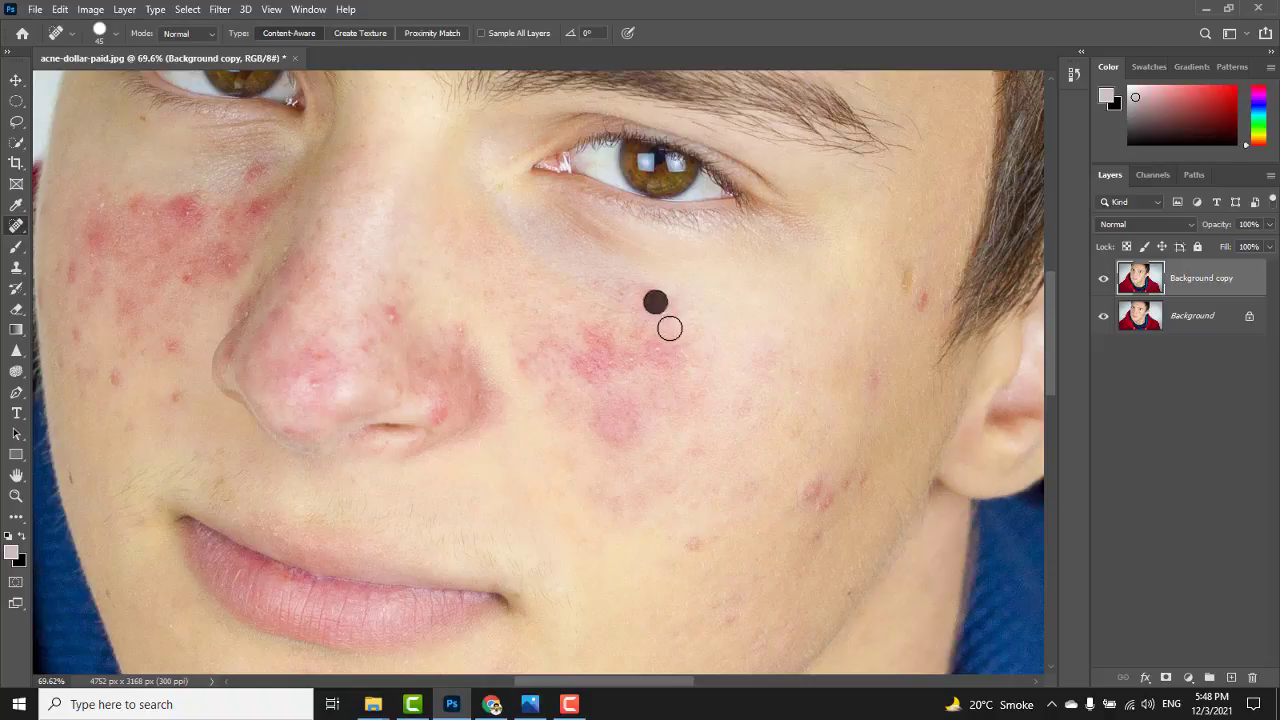
- Dab the Spot Healing Brush repeatedly across the middle of the red cheek patch to even out the inflamed skin
{"action": "left_click", "coordinate": [666, 316]}
{"action": "left_click", "coordinate": [659, 355]}
{"action": "left_click", "coordinate": [631, 357]}
{"action": "left_click", "coordinate": [606, 360]}
{"action": "left_click", "coordinate": [569, 352]}
{"action": "left_click", "coordinate": [523, 361]}
{"action": "left_click", "coordinate": [607, 366]}
{"action": "left_click", "coordinate": [659, 352]}
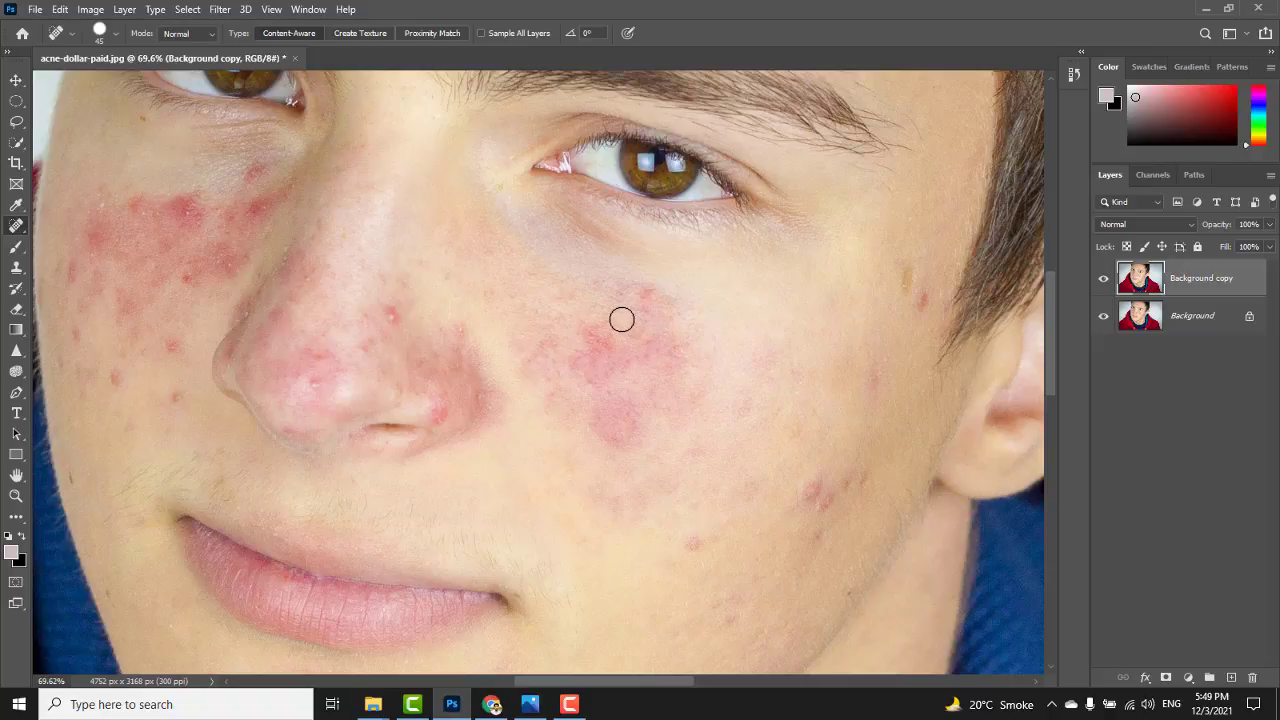
{"action": "left_click", "coordinate": [610, 343]}
{"action": "left_click", "coordinate": [621, 379]}
{"action": "left_click", "coordinate": [652, 360]}
{"action": "left_click", "coordinate": [683, 362]}
{"action": "left_click", "coordinate": [615, 322]}
{"action": "left_click", "coordinate": [583, 342]}
{"action": "left_click", "coordinate": [548, 340]}
{"action": "left_click", "coordinate": [597, 379]}
{"action": "left_click", "coordinate": [630, 366]}
{"action": "left_click", "coordinate": [652, 359]}
{"action": "left_click", "coordinate": [659, 357]}
{"action": "left_click", "coordinate": [593, 368]}
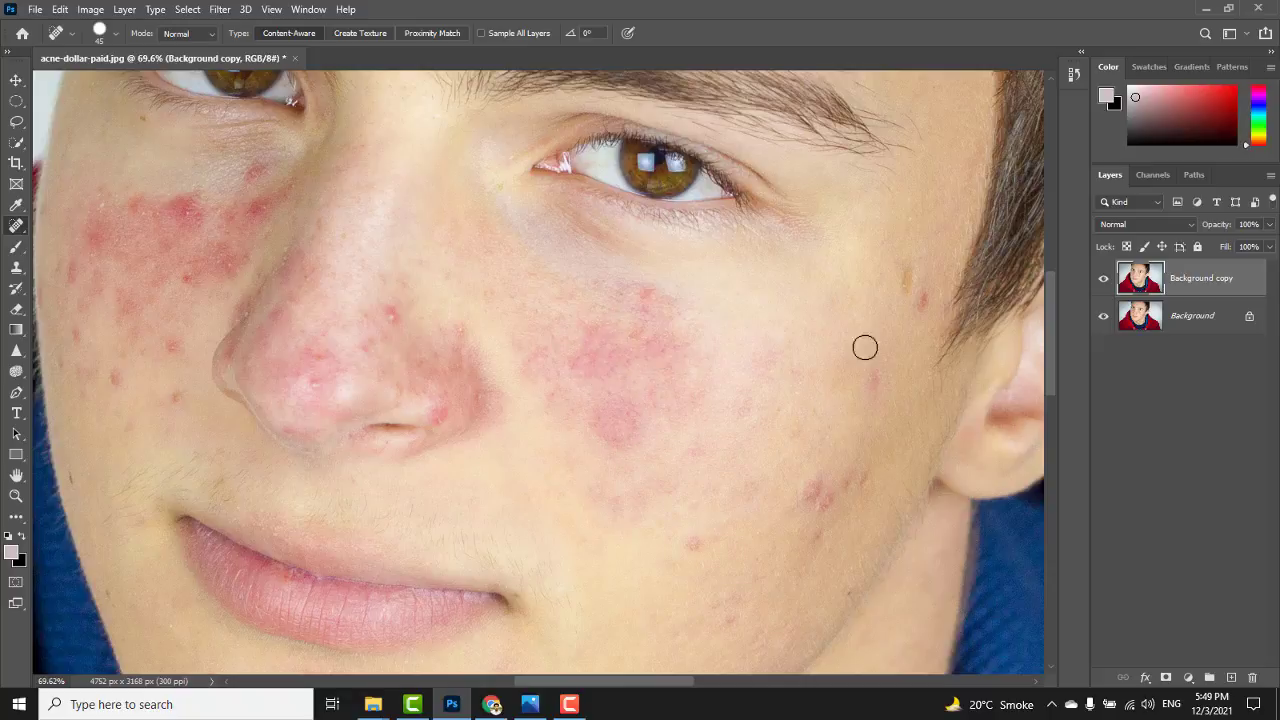
- Spot-heal the blemishes on the outer cheek near the hairline and jaw, and go over the red cheek patch again
{"action": "left_click", "coordinate": [923, 303]}
{"action": "left_click", "coordinate": [889, 366]}
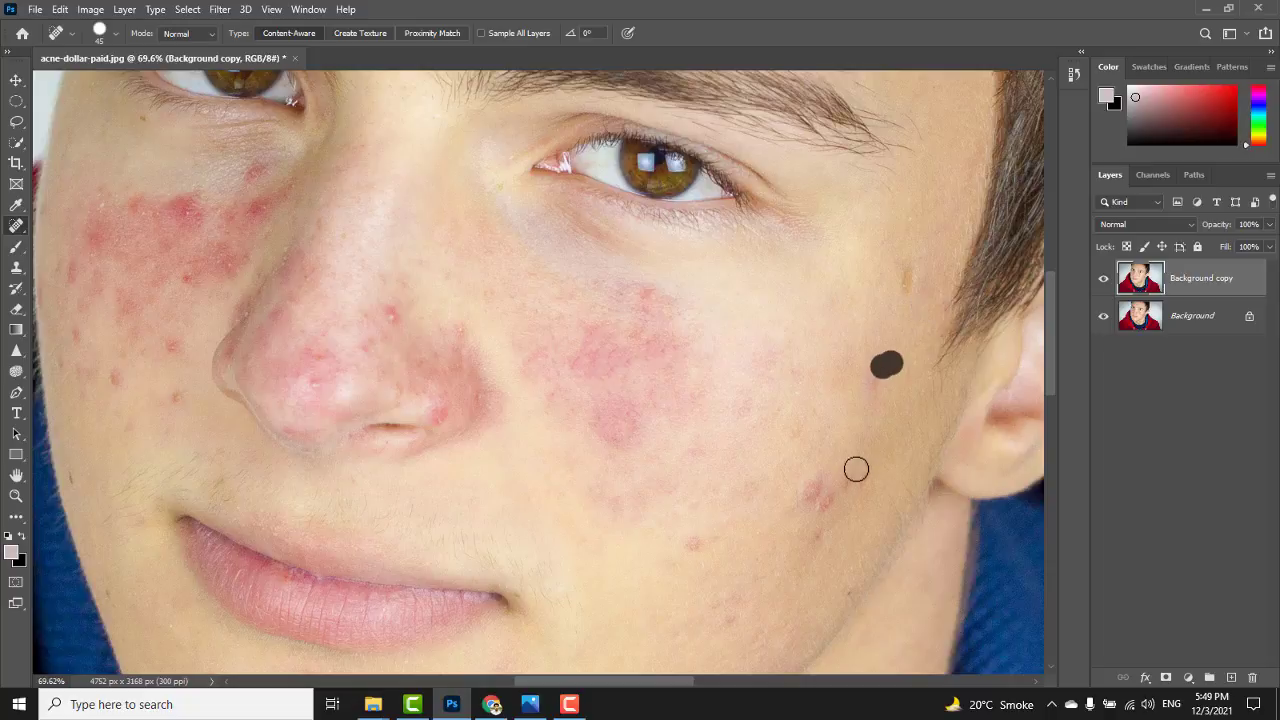
{"action": "left_click", "coordinate": [829, 497]}
{"action": "left_click", "coordinate": [863, 488]}
{"action": "left_click", "coordinate": [876, 370]}
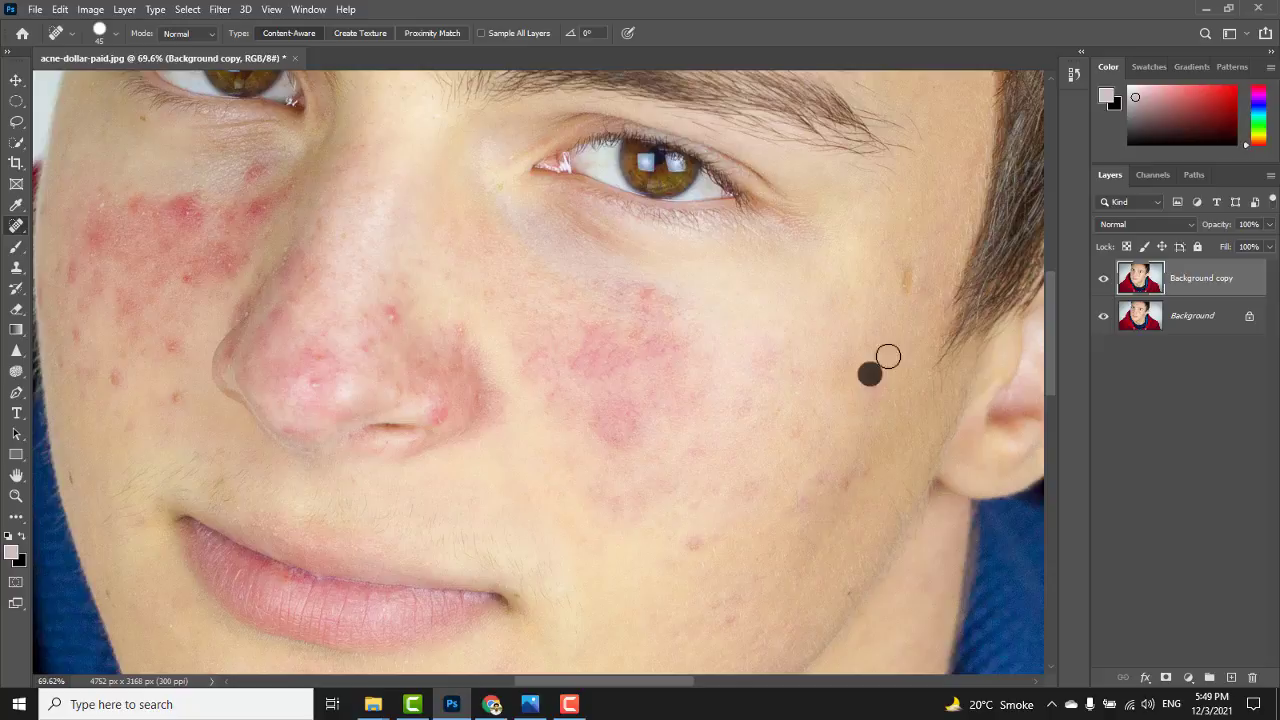
{"action": "left_click_drag", "start_coordinate": [518, 332], "coordinate": [698, 355]}
{"action": "left_click", "coordinate": [576, 341]}
{"action": "left_click", "coordinate": [486, 411]}
{"action": "left_click_drag", "start_coordinate": [788, 388], "coordinate": [761, 445]}
{"action": "left_click_drag", "start_coordinate": [764, 437], "coordinate": [749, 354]}
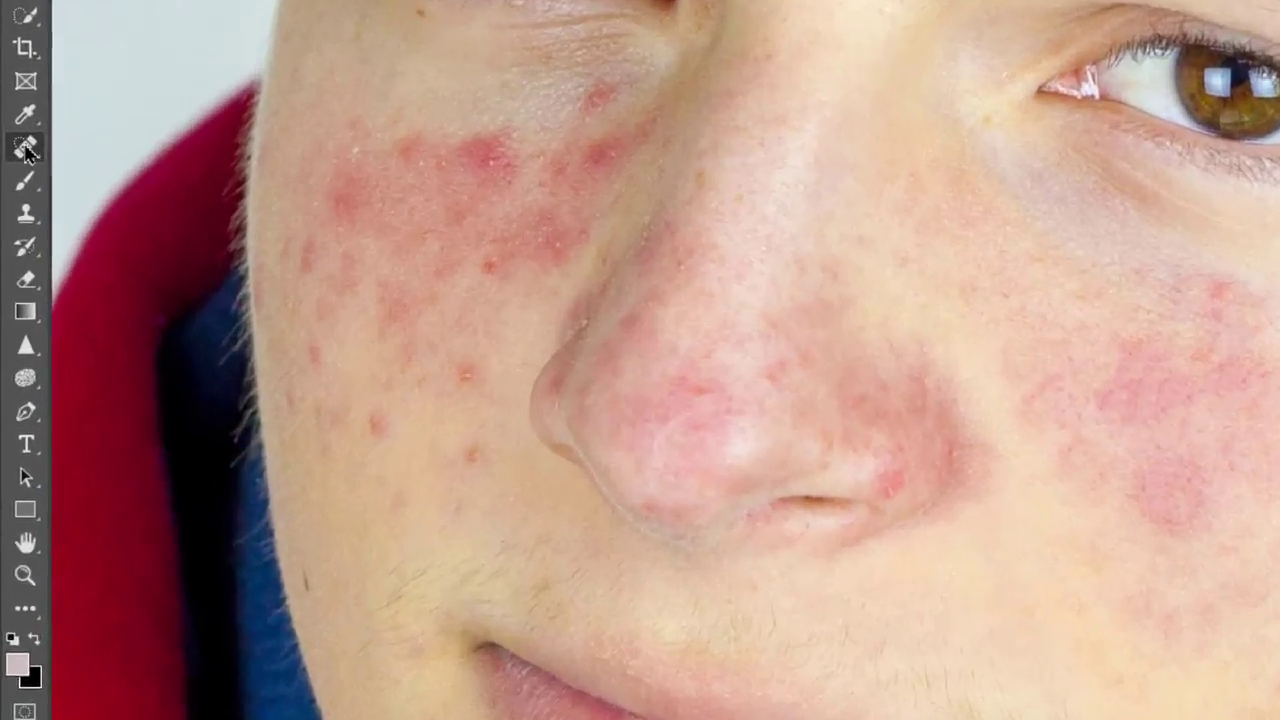
- Switch to the Healing Brush, sample clean skin on the other cheek and heal the two pimples beside the nostril
{"action": "right_click", "coordinate": [16, 226]}
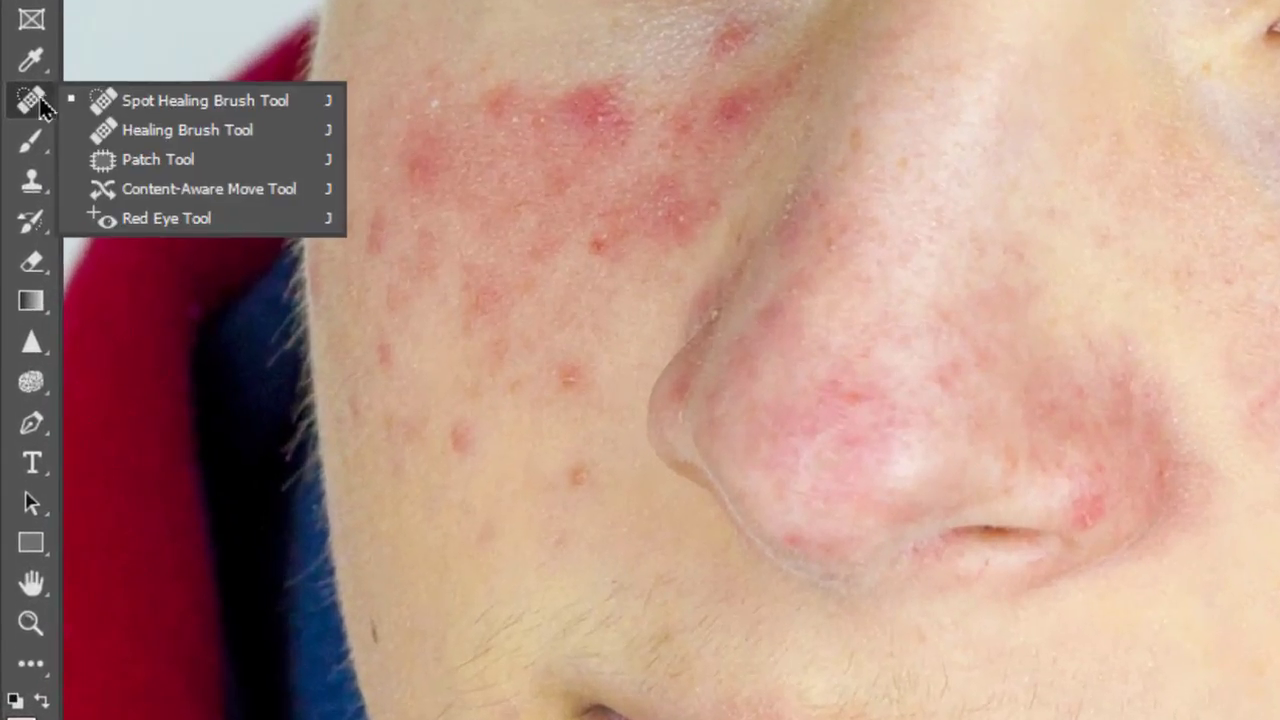
{"action": "left_click", "coordinate": [177, 145]}
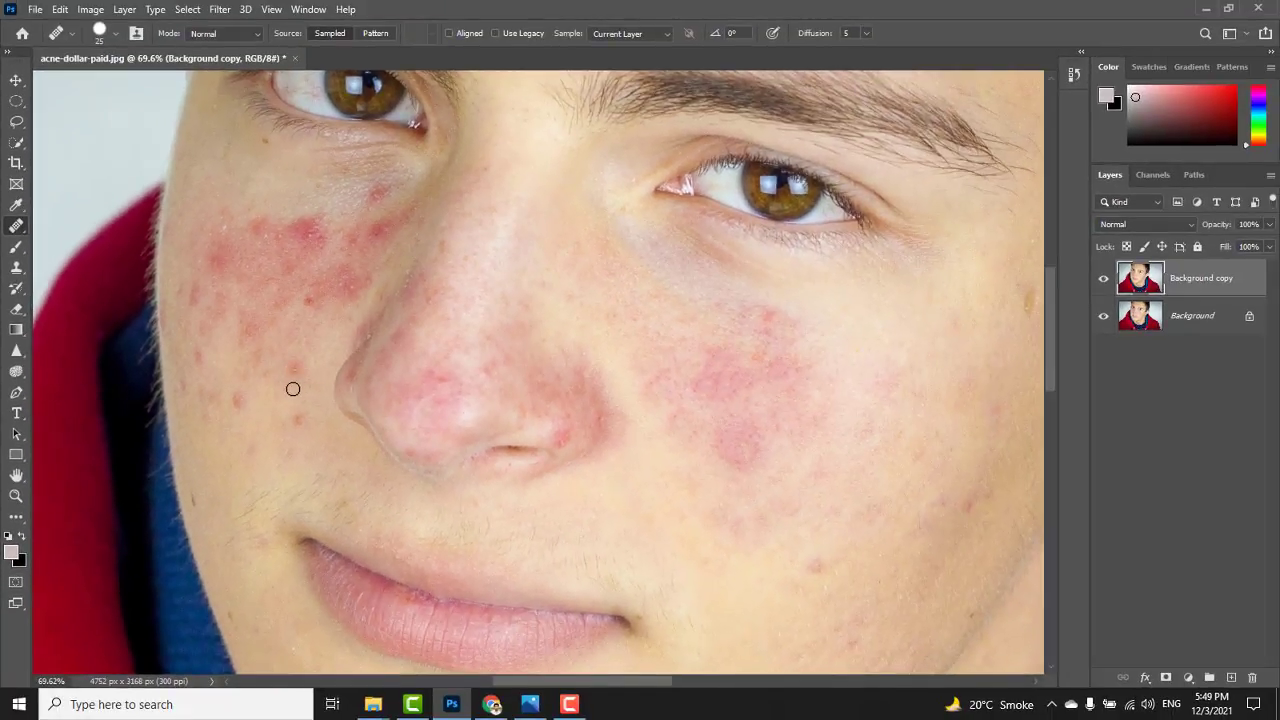
{"action": "scroll", "coordinate": [303, 392], "scroll_direction": "up", "scroll_amount": 3}
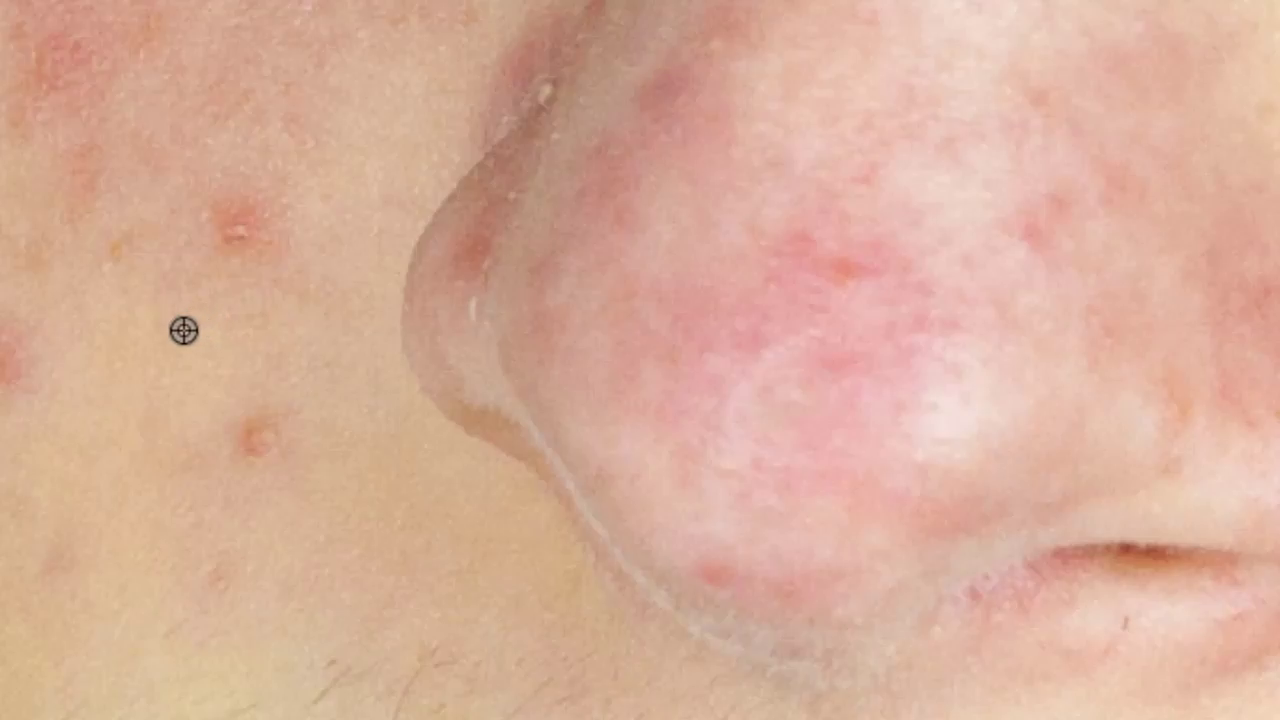
{"action": "left_click", "coordinate": [184, 330], "text": "alt"}
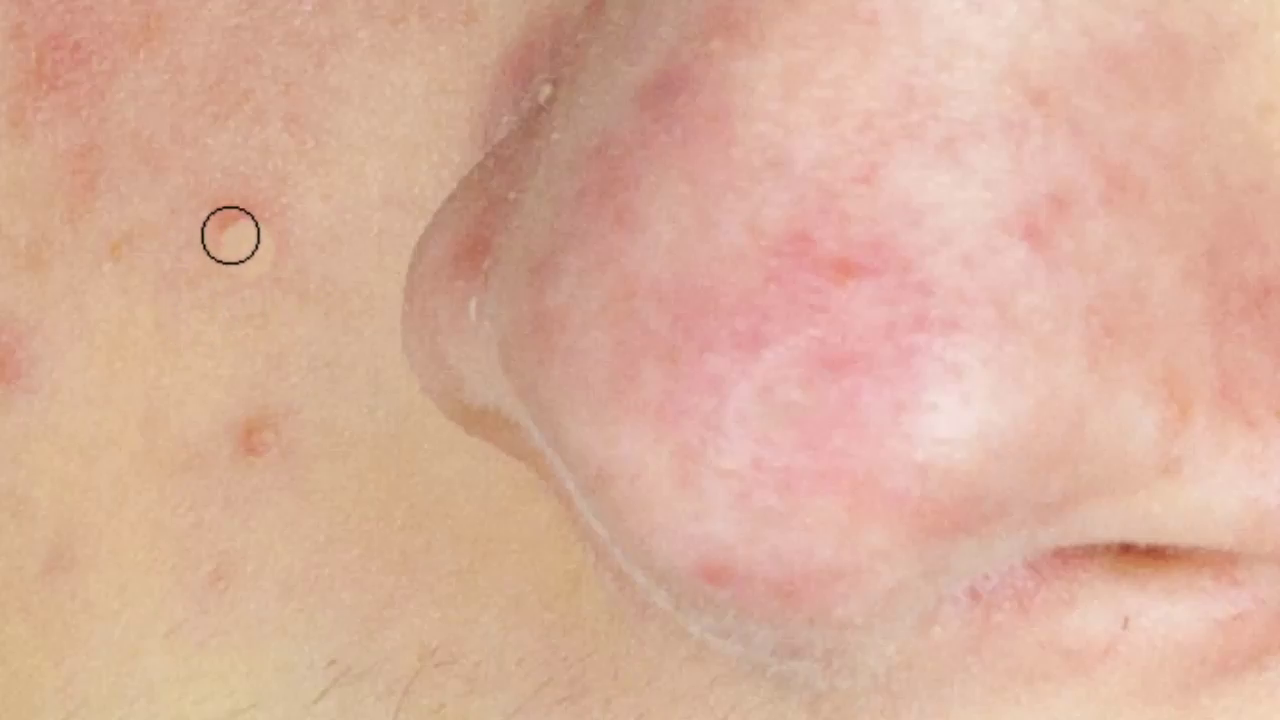
{"action": "left_click", "coordinate": [237, 241]}
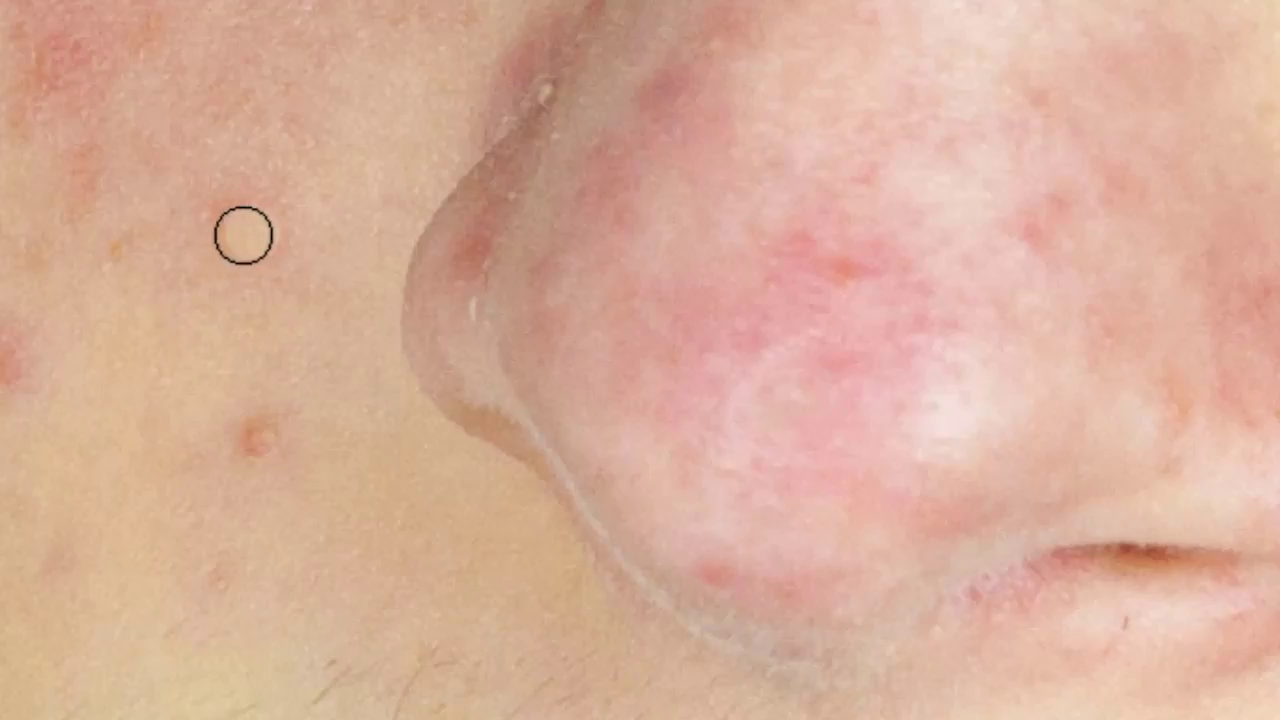
{"action": "left_click", "coordinate": [261, 442]}
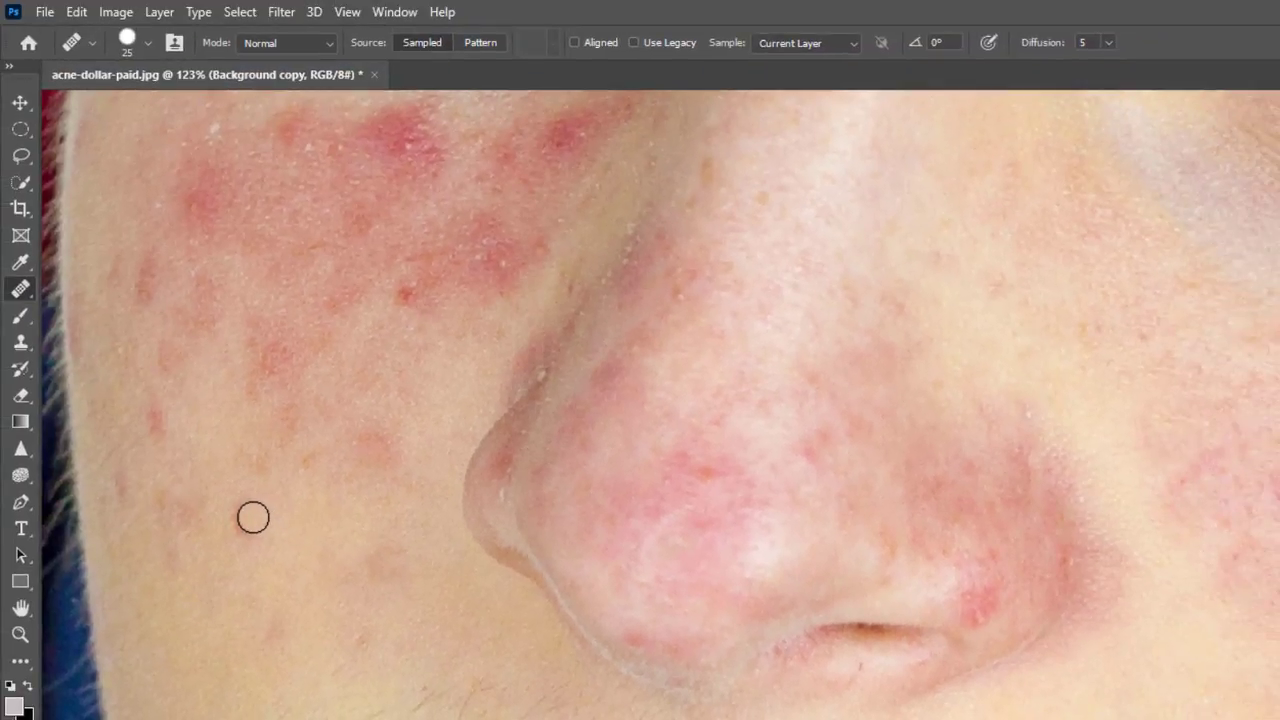
- Heal the remaining pimple farther out on that cheek using the sampled skin
{"action": "left_click", "coordinate": [253, 517]}
{"action": "left_click", "coordinate": [253, 517]}
{"action": "left_click", "coordinate": [242, 528]}
{"action": "left_click", "coordinate": [247, 517]}
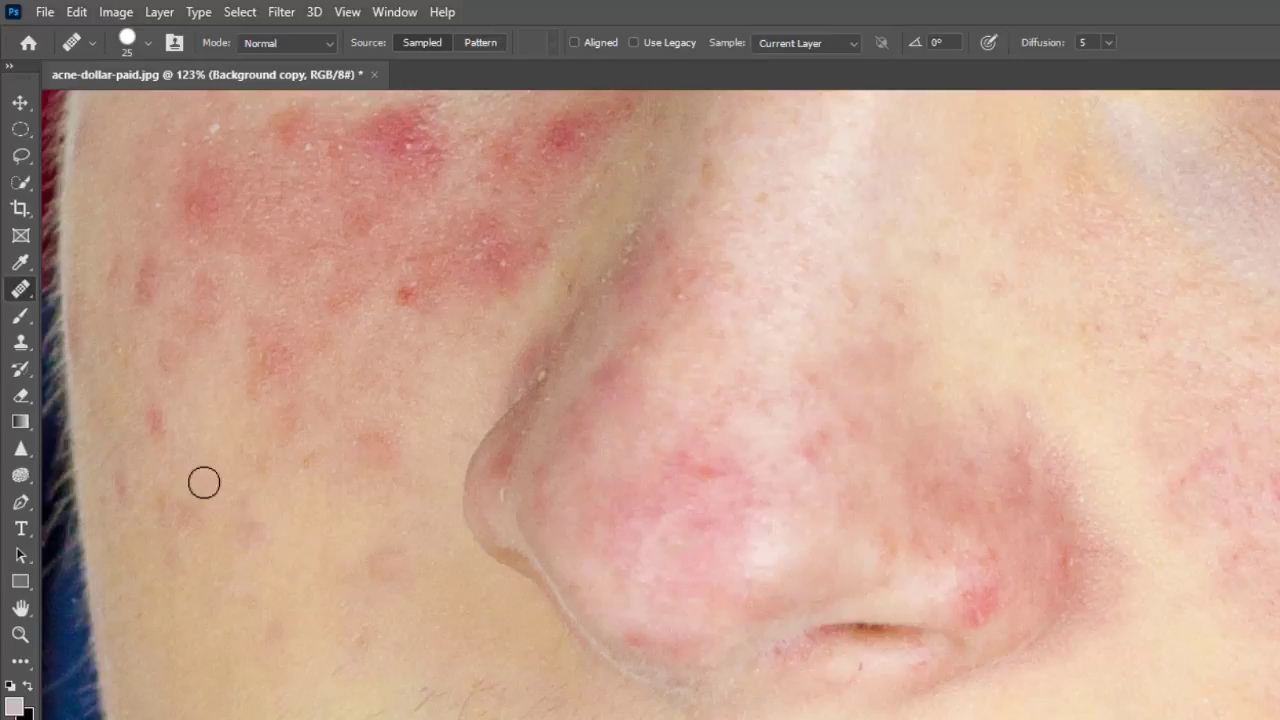
- Heal the small red spots along the outer edge and lower part of the cheek beside the nose with sampled skin
{"action": "left_click", "coordinate": [157, 421]}
{"action": "left_click", "coordinate": [115, 485]}
{"action": "left_click_drag", "start_coordinate": [173, 505], "coordinate": [155, 438]}
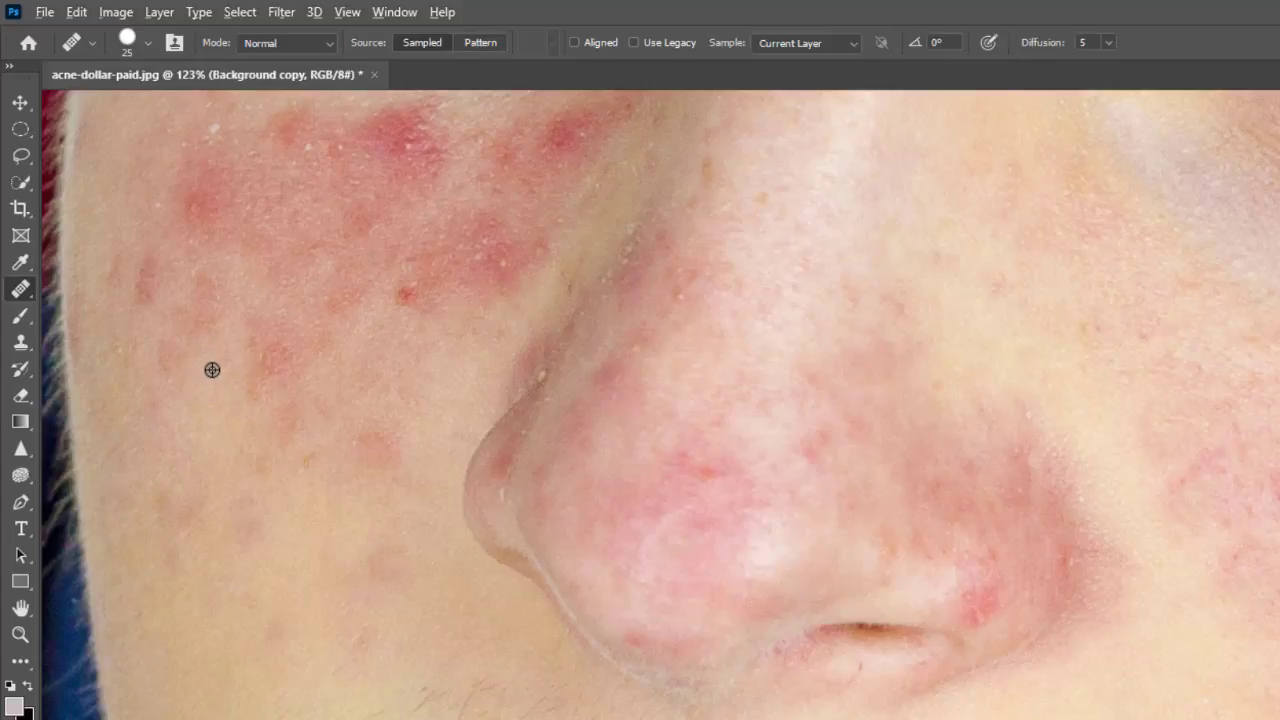
{"action": "left_click", "coordinate": [143, 279]}
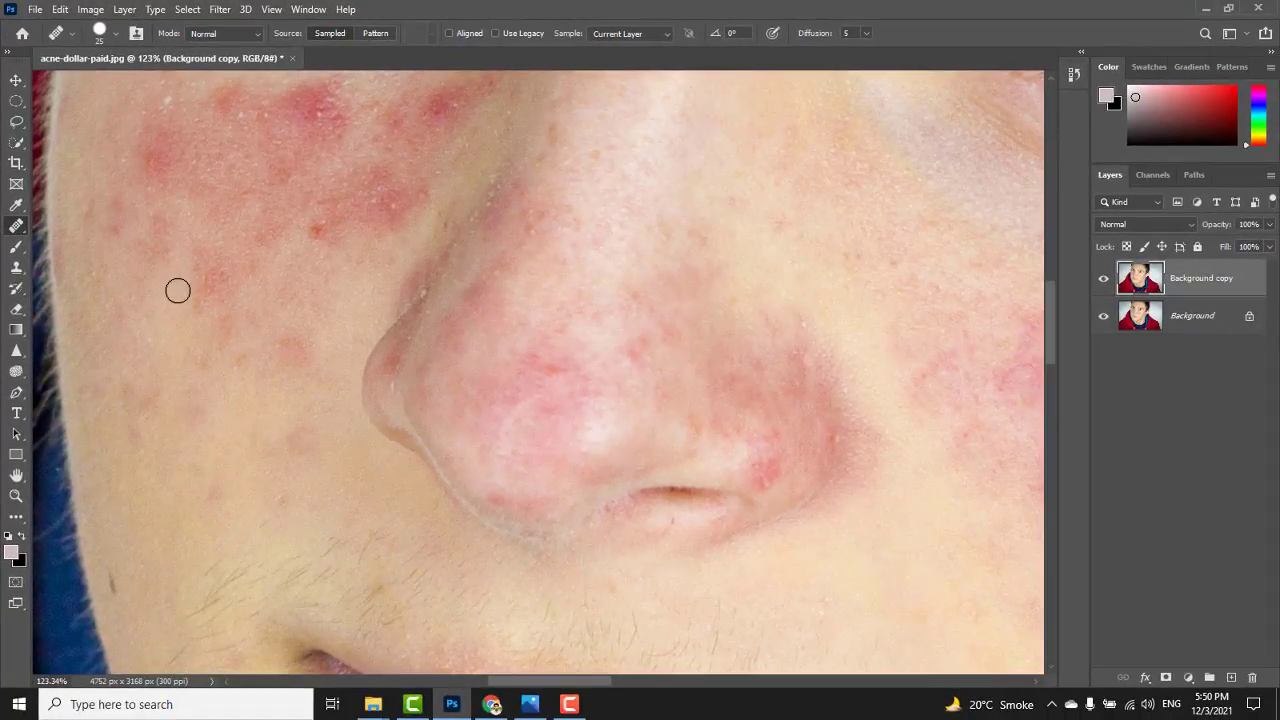
{"action": "mouse_move", "coordinate": [192, 272]}
{"action": "left_mouse_down"}
{"action": "mouse_move", "coordinate": [209, 287]}
{"action": "mouse_move", "coordinate": [229, 276]}
{"action": "left_mouse_up"}
{"action": "left_click_drag", "start_coordinate": [221, 323], "coordinate": [225, 338]}
{"action": "left_click_drag", "start_coordinate": [269, 376], "coordinate": [277, 429]}
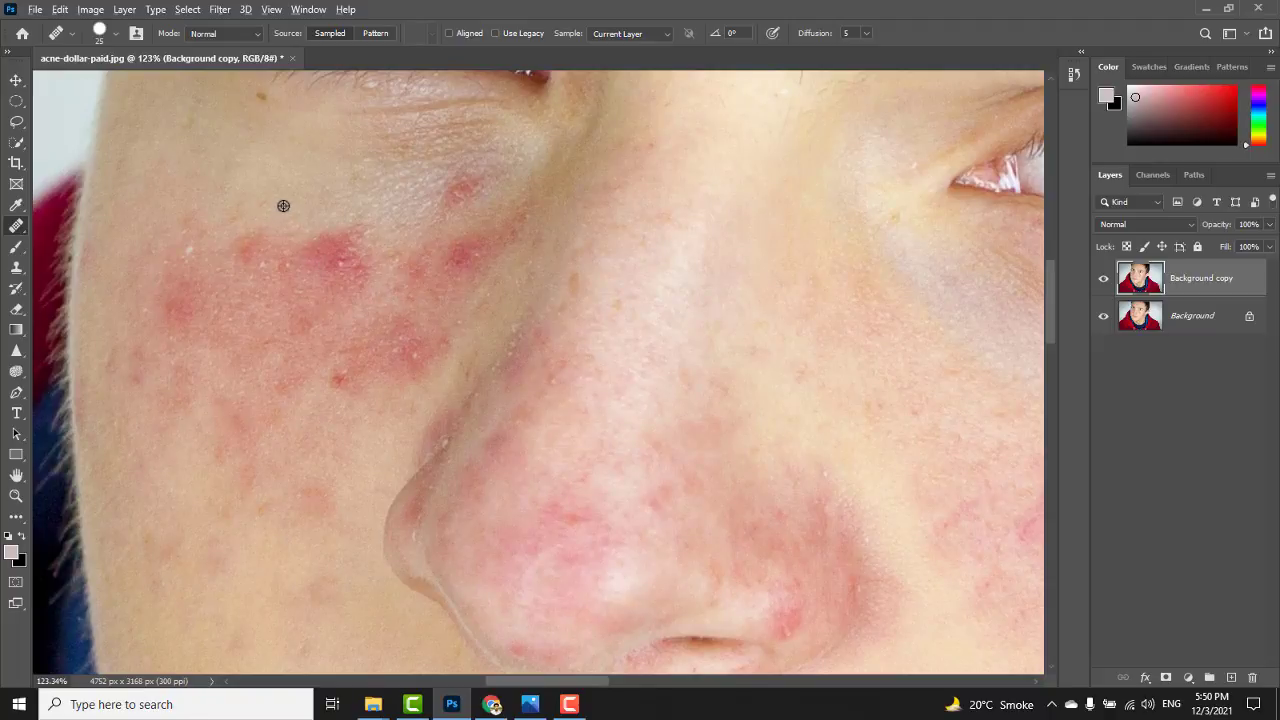
- Brush sampled skin over the inflamed red patch below the eye and along its edge toward the nose
{"action": "mouse_move", "coordinate": [345, 237]}
{"action": "left_mouse_down"}
{"action": "mouse_move", "coordinate": [331, 254]}
{"action": "mouse_move", "coordinate": [340, 240]}
{"action": "mouse_move", "coordinate": [294, 249]}
{"action": "mouse_move", "coordinate": [213, 235]}
{"action": "left_mouse_up"}
{"action": "mouse_move", "coordinate": [328, 228]}
{"action": "left_mouse_down"}
{"action": "mouse_move", "coordinate": [354, 229]}
{"action": "mouse_move", "coordinate": [180, 263]}
{"action": "mouse_move", "coordinate": [357, 277]}
{"action": "mouse_move", "coordinate": [340, 245]}
{"action": "left_mouse_up"}
{"action": "mouse_move", "coordinate": [462, 198]}
{"action": "left_mouse_down"}
{"action": "mouse_move", "coordinate": [409, 334]}
{"action": "mouse_move", "coordinate": [418, 354]}
{"action": "left_mouse_up"}
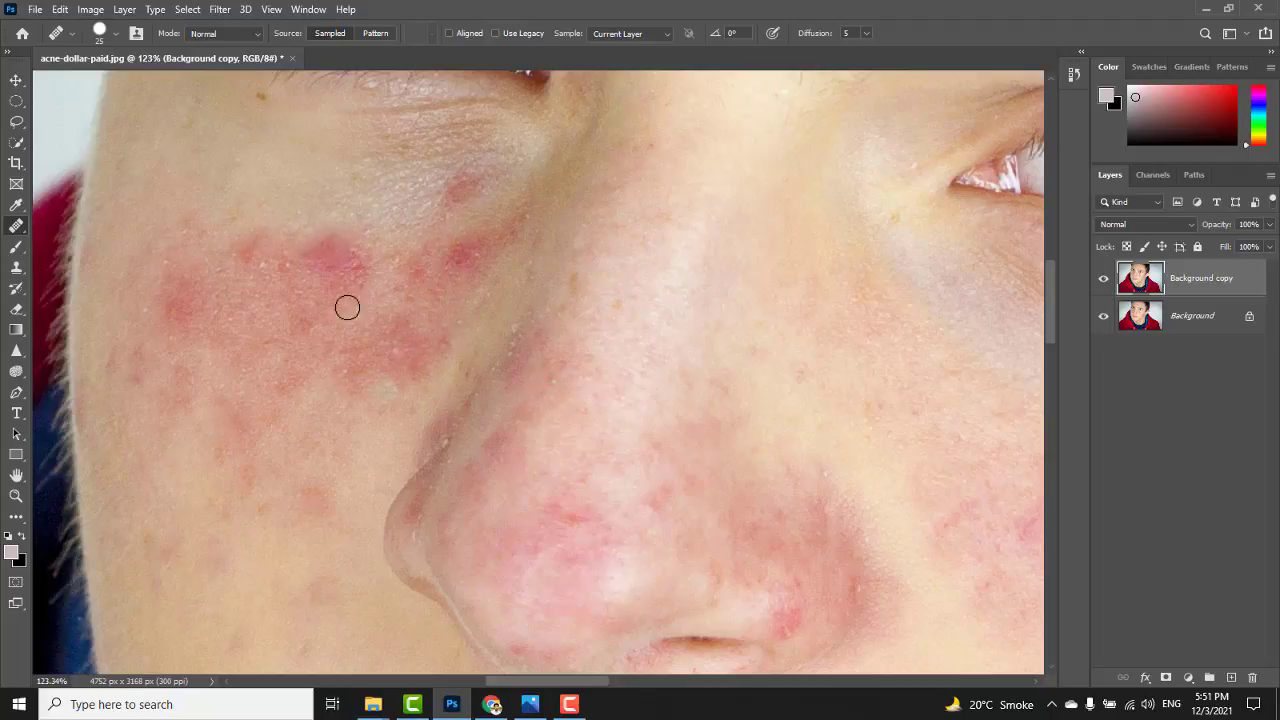
- Heal the small blemishes along the side and bridge of the nose and the red spot above the nostril
{"action": "key", "text": "space"}
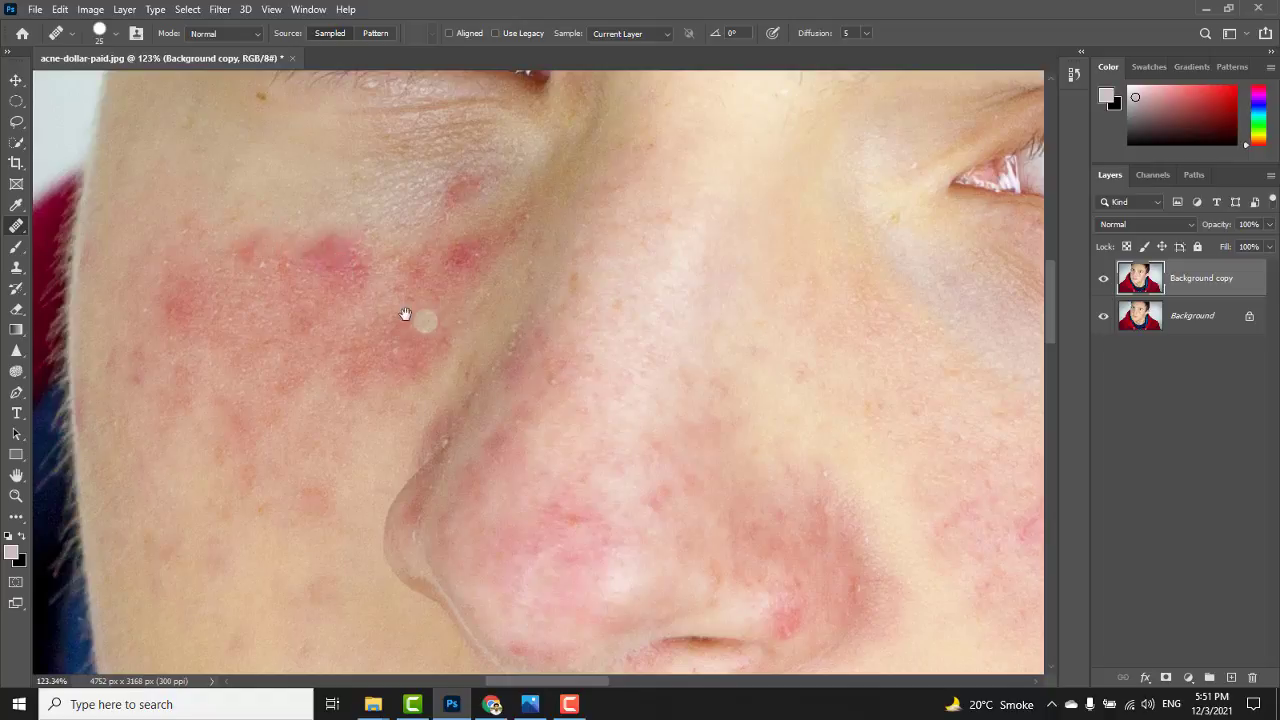
{"action": "left_click_drag", "start_coordinate": [422, 320], "coordinate": [340, 289]}
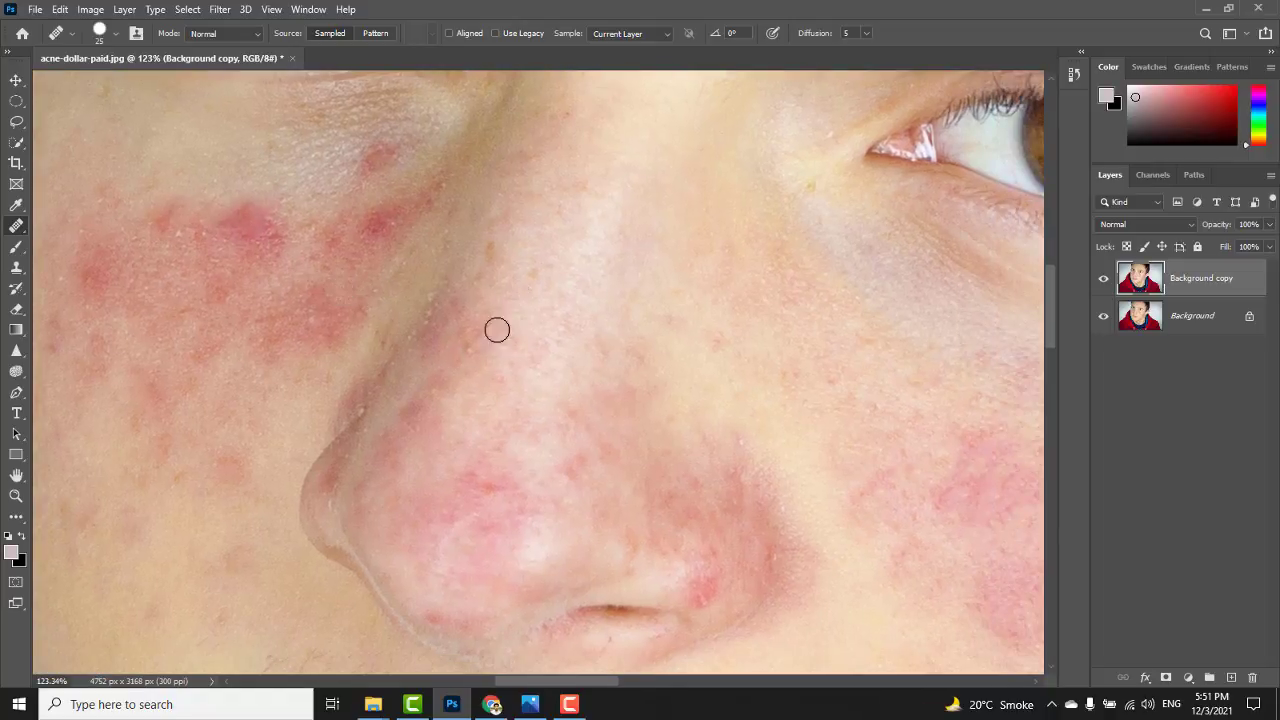
{"action": "left_click", "coordinate": [352, 409]}
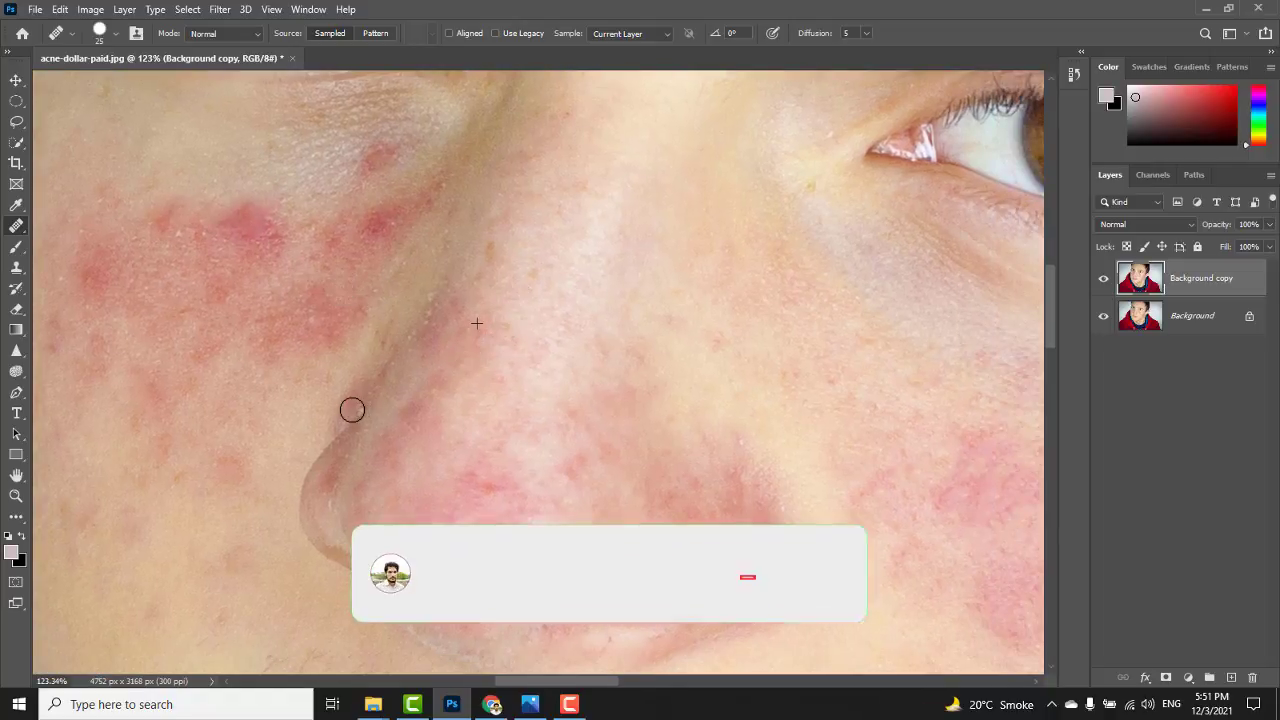
{"action": "left_click", "coordinate": [527, 279]}
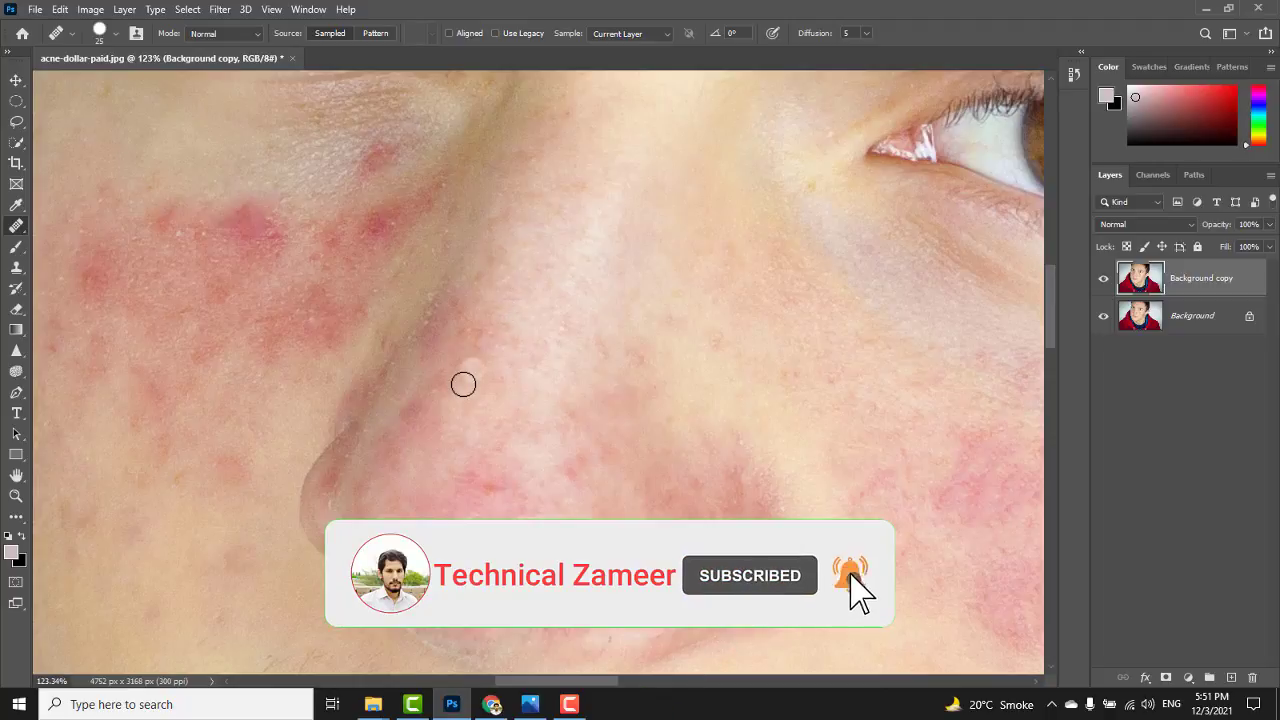
{"action": "left_click", "coordinate": [581, 298]}
{"action": "left_click_drag", "start_coordinate": [573, 358], "coordinate": [571, 180]}
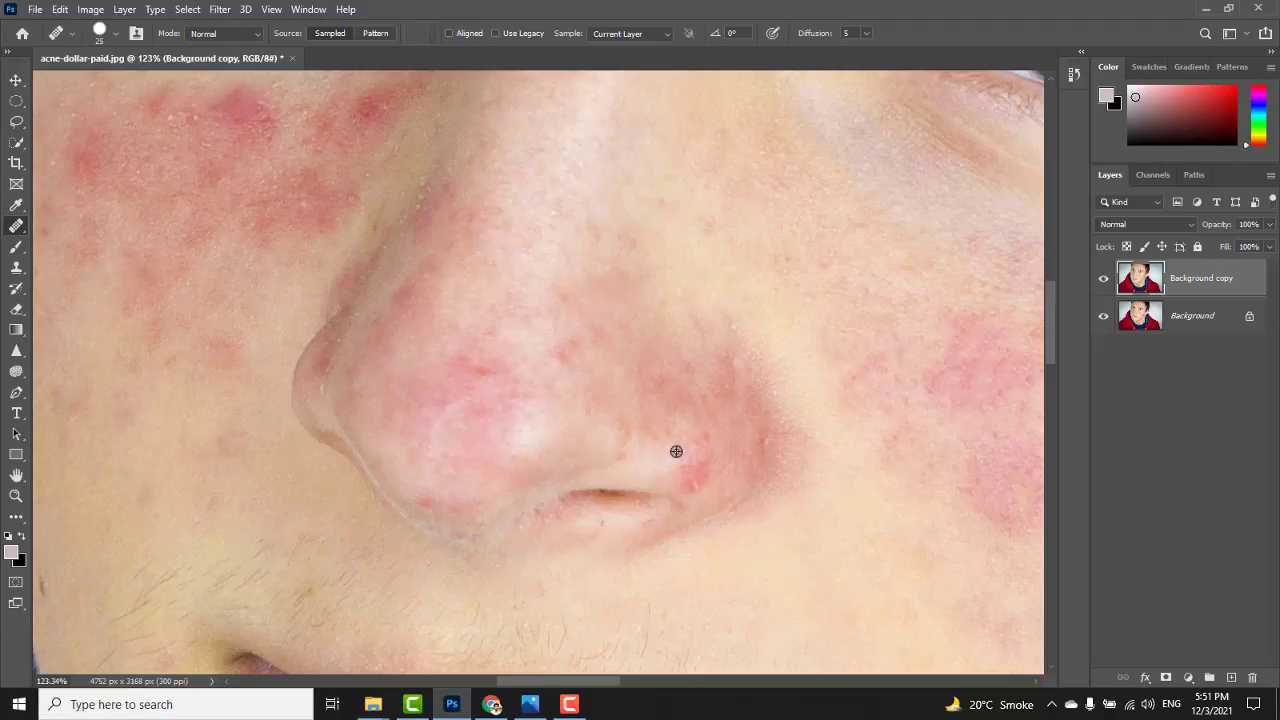
{"action": "left_click", "coordinate": [697, 477]}
- Sample clean skin on the lower forehead and heal the pimples between and above the eyebrows
{"action": "mouse_move", "coordinate": [557, 277]}
{"action": "left_mouse_down"}
{"action": "mouse_move", "coordinate": [634, 523]}
{"action": "mouse_move", "coordinate": [606, 546]}
{"action": "mouse_move", "coordinate": [612, 591]}
{"action": "mouse_move", "coordinate": [580, 562]}
{"action": "left_mouse_up"}
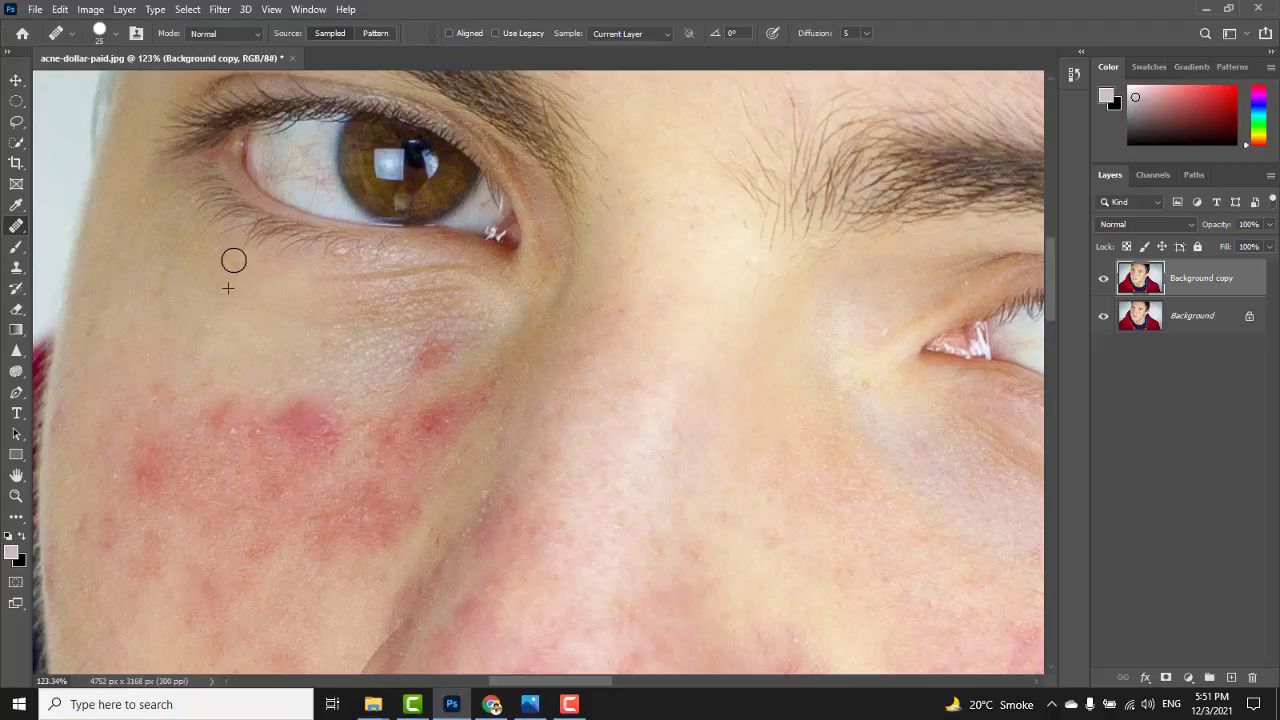
{"action": "mouse_move", "coordinate": [445, 448]}
{"action": "left_mouse_down"}
{"action": "mouse_move", "coordinate": [412, 711]}
{"action": "mouse_move", "coordinate": [373, 707]}
{"action": "left_mouse_up"}
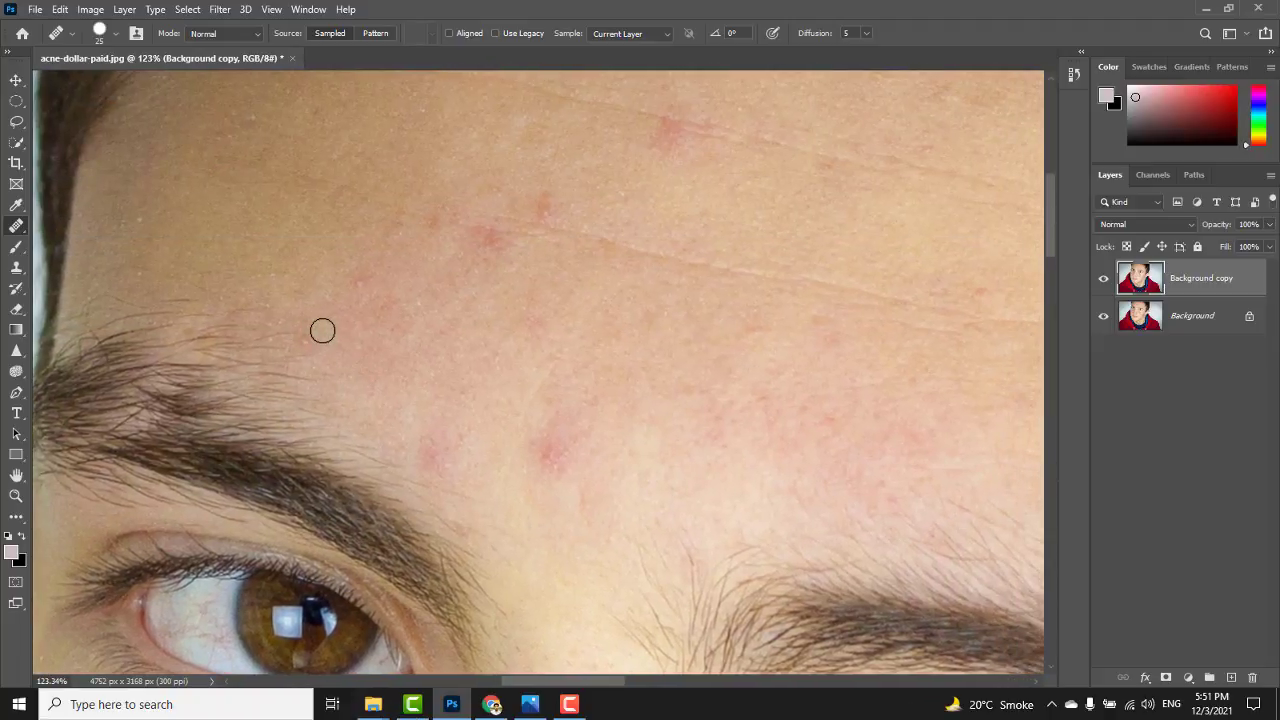
{"action": "key", "text": "super"}
{"action": "key", "text": "super"}
{"action": "left_click_drag", "start_coordinate": [550, 458], "coordinate": [551, 440]}
{"action": "left_click", "coordinate": [510, 432], "text": "alt"}
{"action": "left_click", "coordinate": [518, 463]}
- Heal the small brown mole on the forehead above the other eyebrow using sampled skin
{"action": "mouse_move", "coordinate": [496, 334]}
{"action": "left_mouse_down"}
{"action": "mouse_move", "coordinate": [386, 471]}
{"action": "mouse_move", "coordinate": [428, 563]}
{"action": "left_mouse_up"}
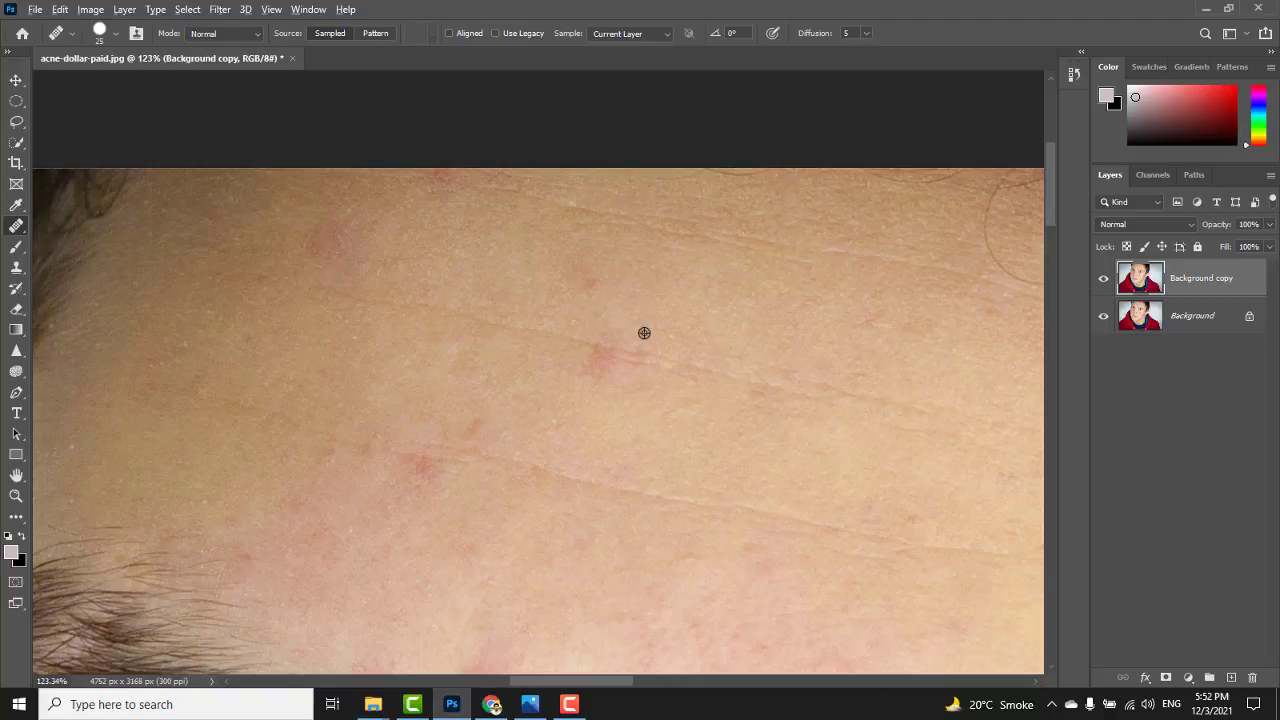
{"action": "left_click", "coordinate": [741, 242]}
{"action": "mouse_move", "coordinate": [771, 349]}
{"action": "left_mouse_down"}
{"action": "mouse_move", "coordinate": [329, 311]}
{"action": "mouse_move", "coordinate": [270, 200]}
{"action": "left_mouse_up"}
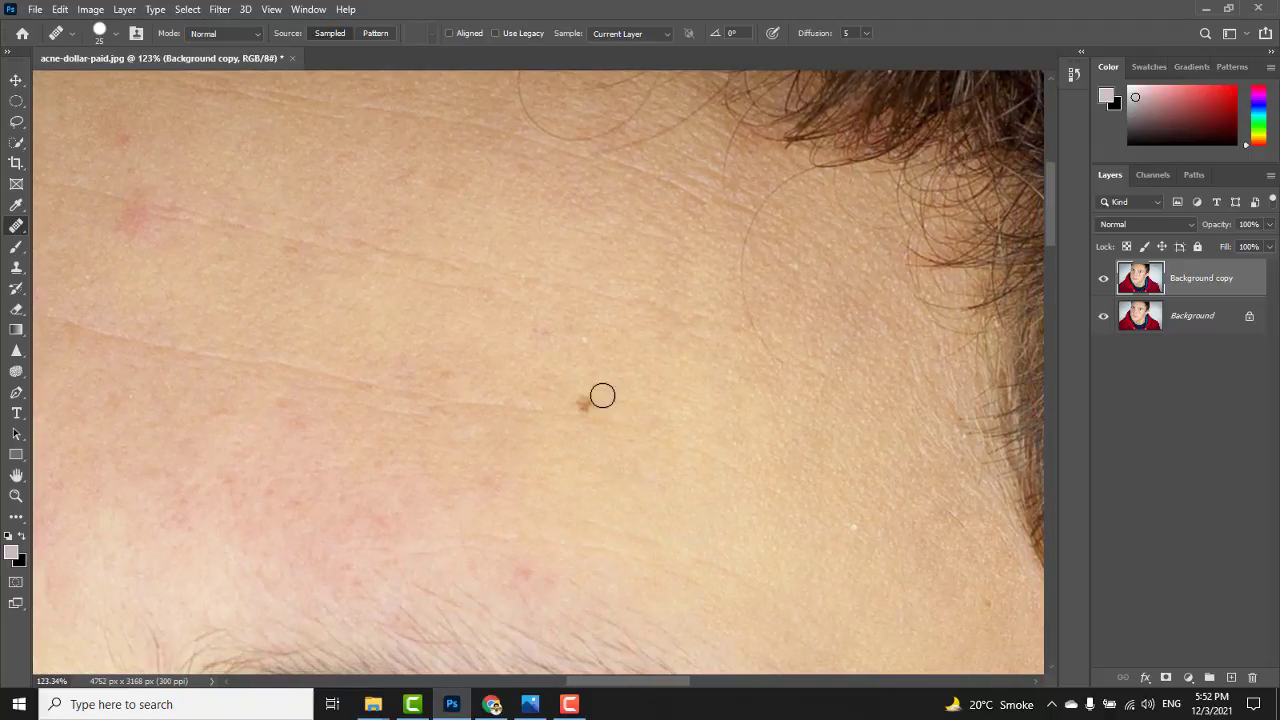
{"action": "left_click", "coordinate": [585, 405]}
- Heal the oval scar on the temple near the sideburn and the faint spot on the cheek below it
{"action": "left_click_drag", "start_coordinate": [736, 397], "coordinate": [614, 100]}
{"action": "left_click_drag", "start_coordinate": [786, 446], "coordinate": [418, 177]}
{"action": "scroll", "coordinate": [517, 346], "scroll_direction": "down", "scroll_amount": 2}
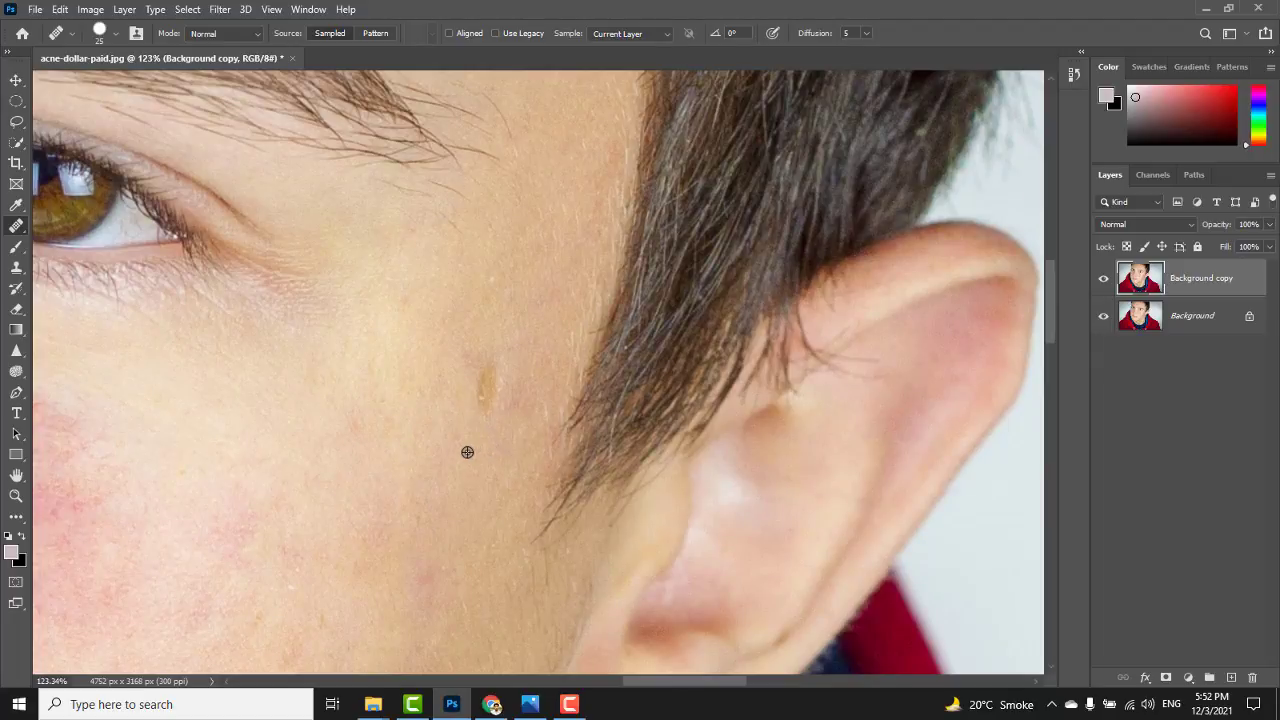
{"action": "mouse_move", "coordinate": [490, 401]}
{"action": "left_mouse_down"}
{"action": "mouse_move", "coordinate": [492, 386]}
{"action": "mouse_move", "coordinate": [486, 402]}
{"action": "left_mouse_up"}
{"action": "left_click_drag", "start_coordinate": [468, 565], "coordinate": [466, 580]}
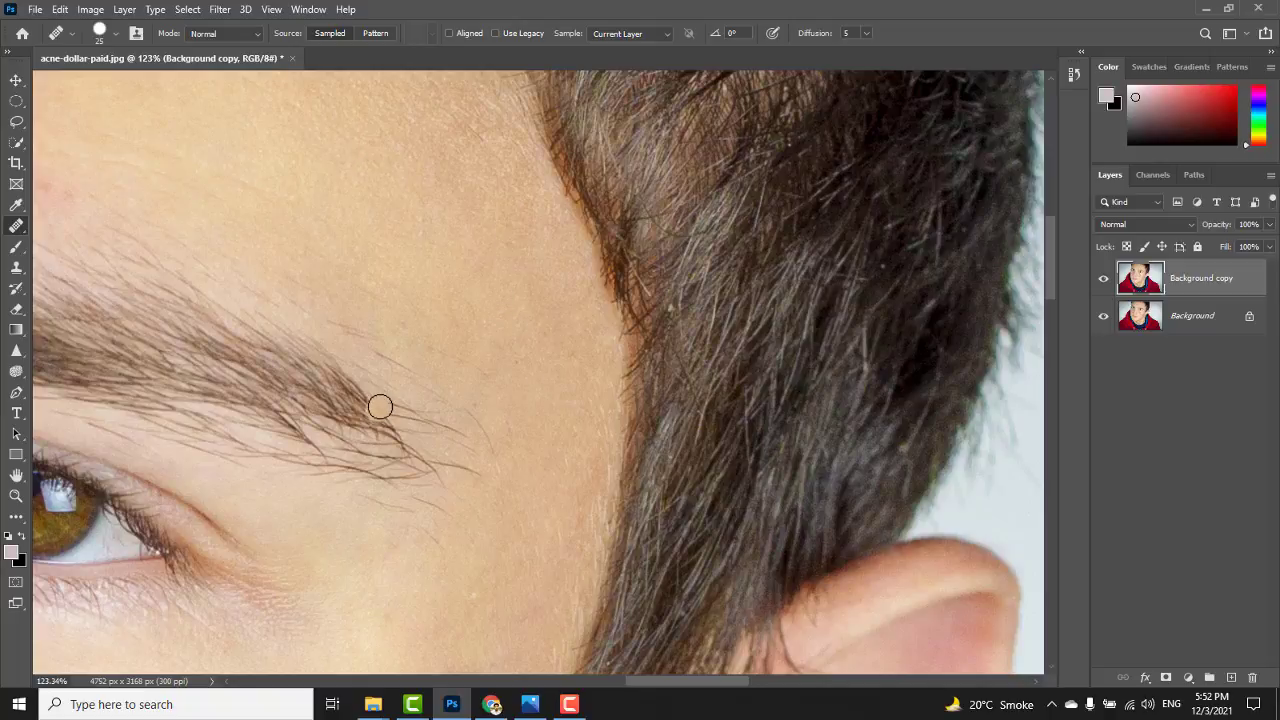
- Examine the retouched portrait as a whole, and inspect the nose, cheeks and mouth area up close
{"action": "key", "text": "ctrl+0"}
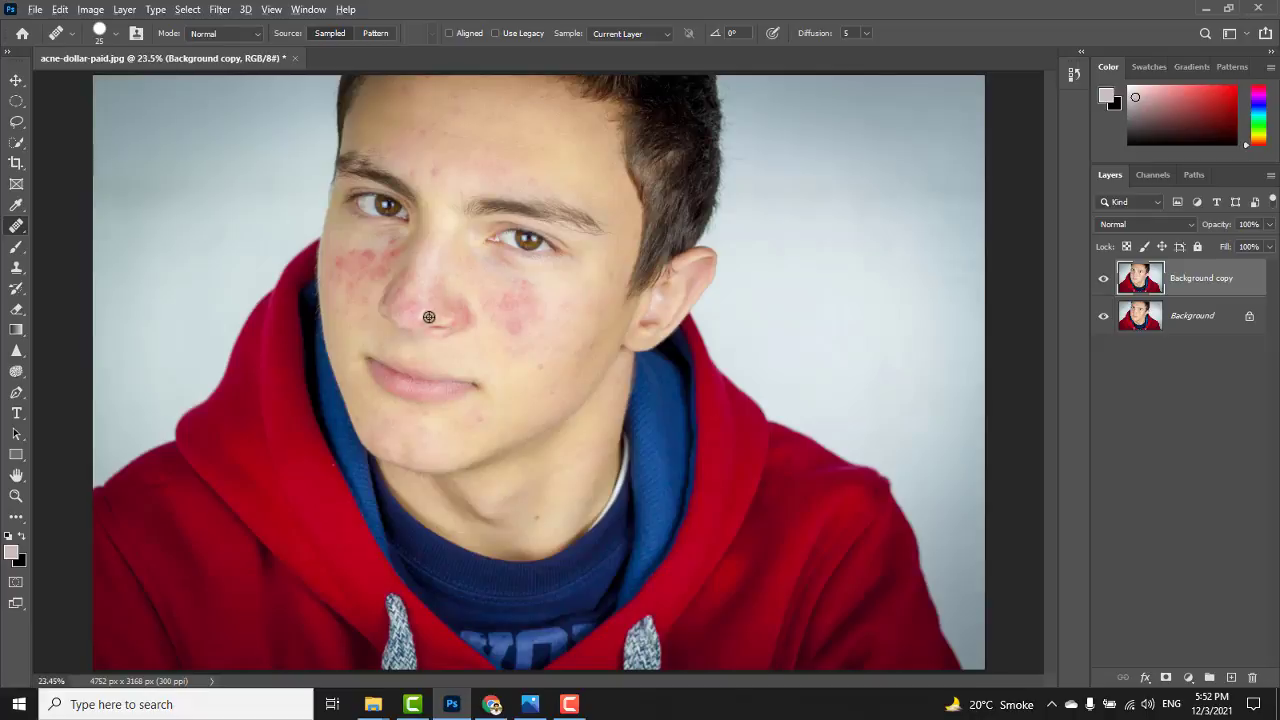
{"action": "scroll", "coordinate": [429, 317], "scroll_direction": "up", "scroll_amount": 5}
{"action": "scroll", "coordinate": [419, 285], "scroll_direction": "up", "scroll_amount": 2}
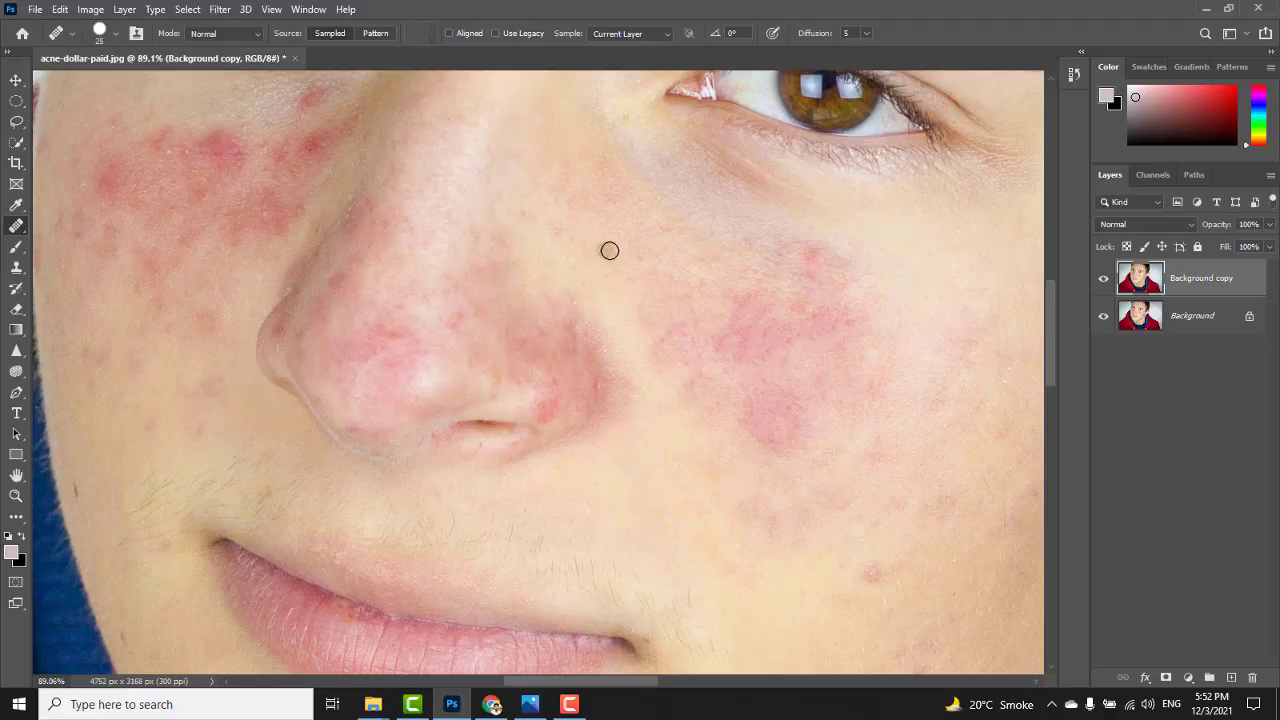
{"action": "left_click", "coordinate": [374, 355]}
{"action": "left_click_drag", "start_coordinate": [649, 323], "coordinate": [636, 371]}
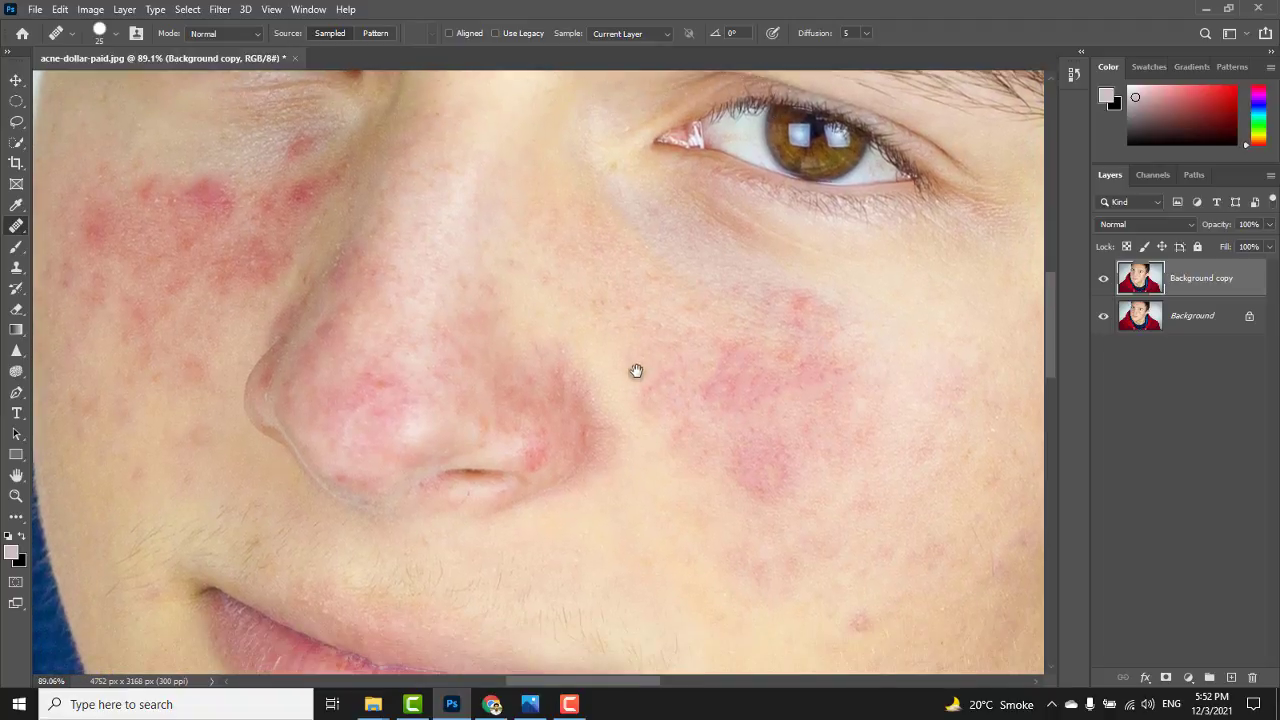
{"action": "scroll", "coordinate": [623, 223], "scroll_direction": "down", "scroll_amount": 4}
{"action": "left_click", "coordinate": [709, 501]}
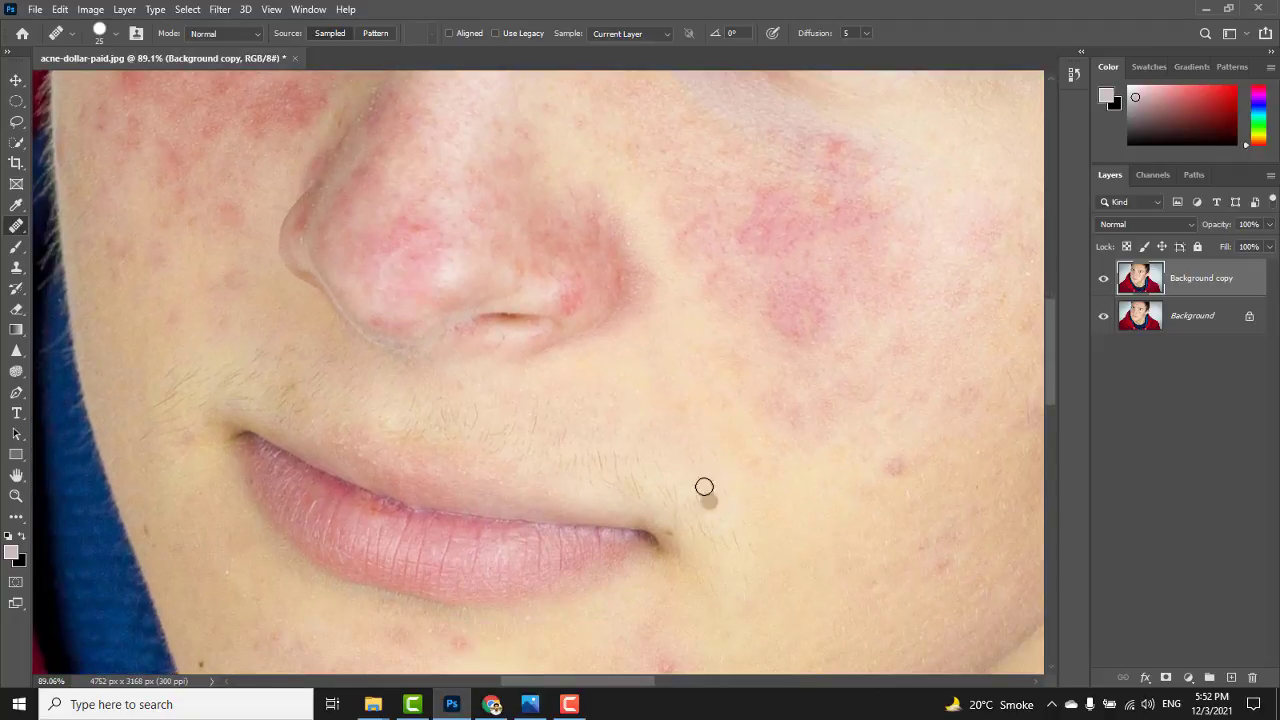
{"action": "left_click", "coordinate": [617, 276]}
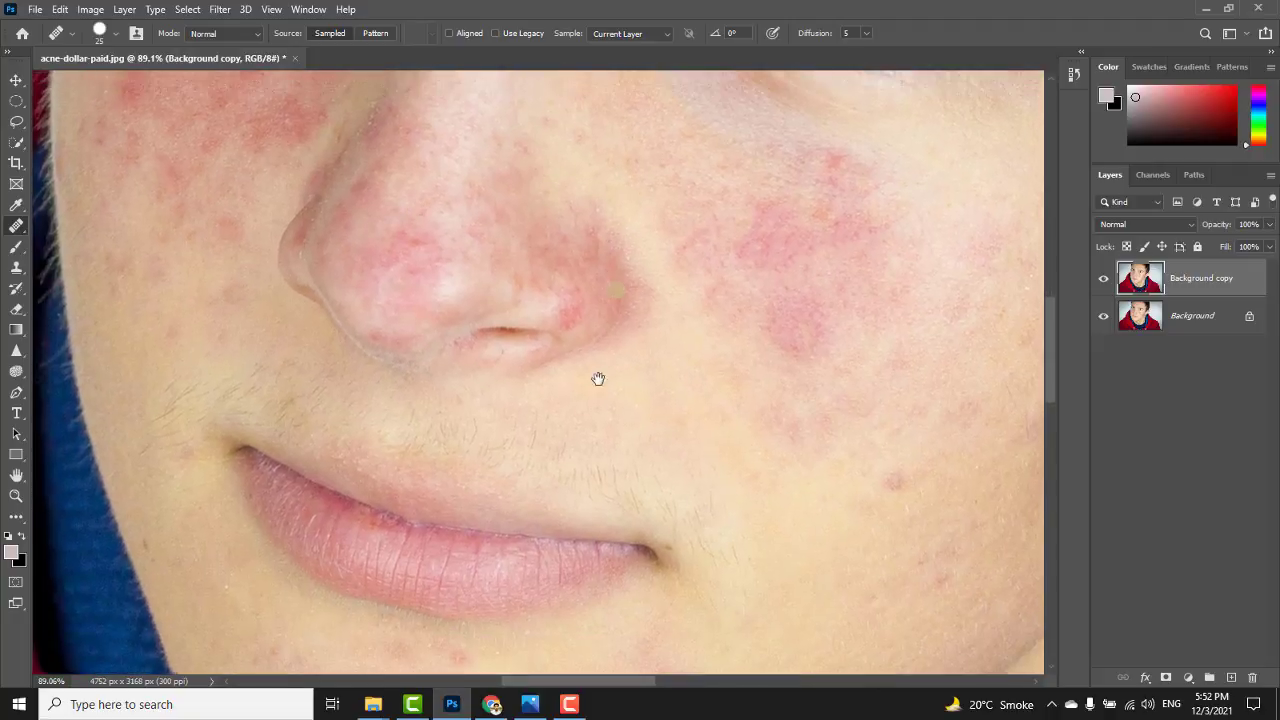
{"action": "left_click_drag", "start_coordinate": [604, 348], "coordinate": [562, 448]}
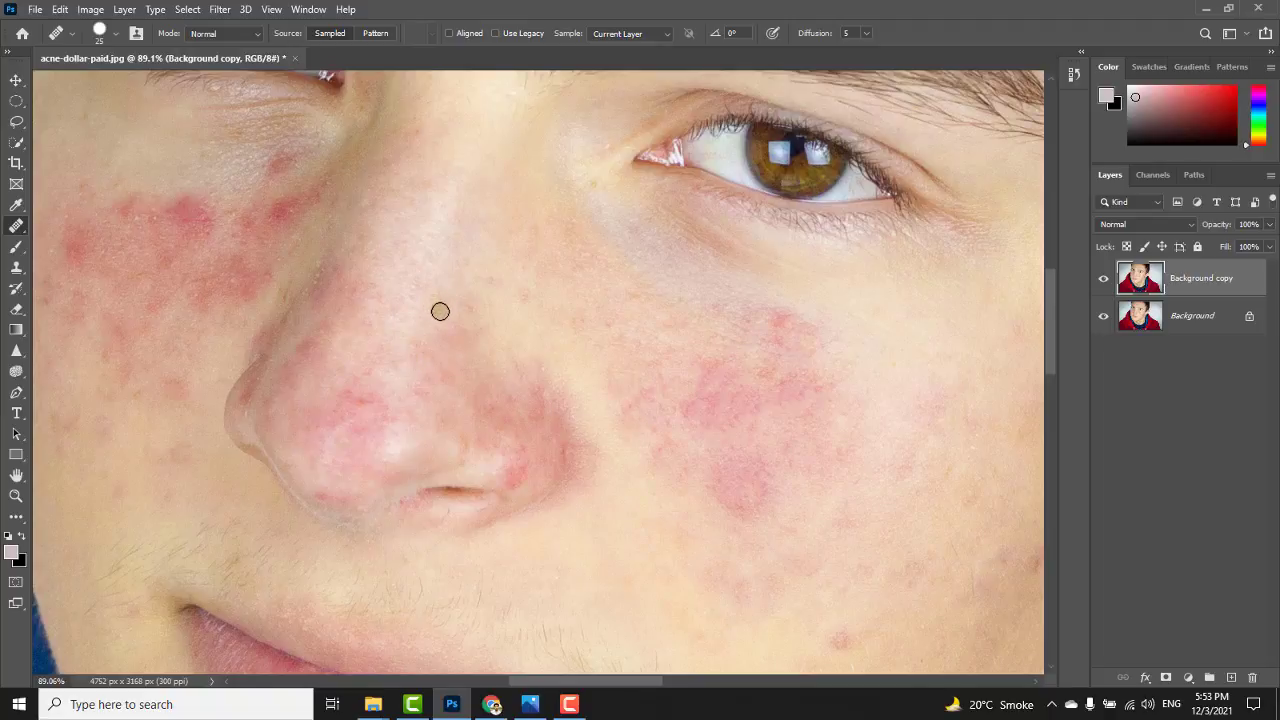
{"action": "scroll", "coordinate": [441, 312], "scroll_direction": "down", "scroll_amount": 1}
{"action": "scroll", "coordinate": [543, 312], "scroll_direction": "up", "scroll_amount": 1}
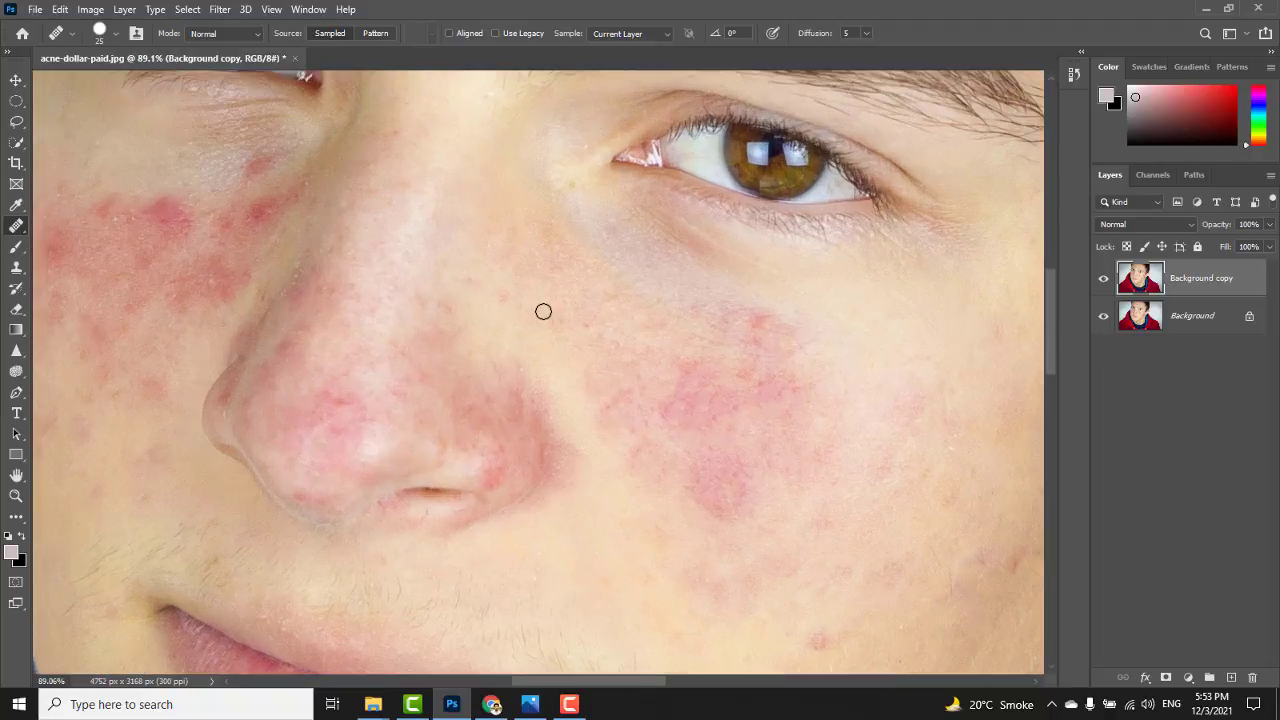
- Toggle the Background copy layer's visibility repeatedly to compare the healed skin with the original across the face
{"action": "left_click", "coordinate": [1104, 282]}
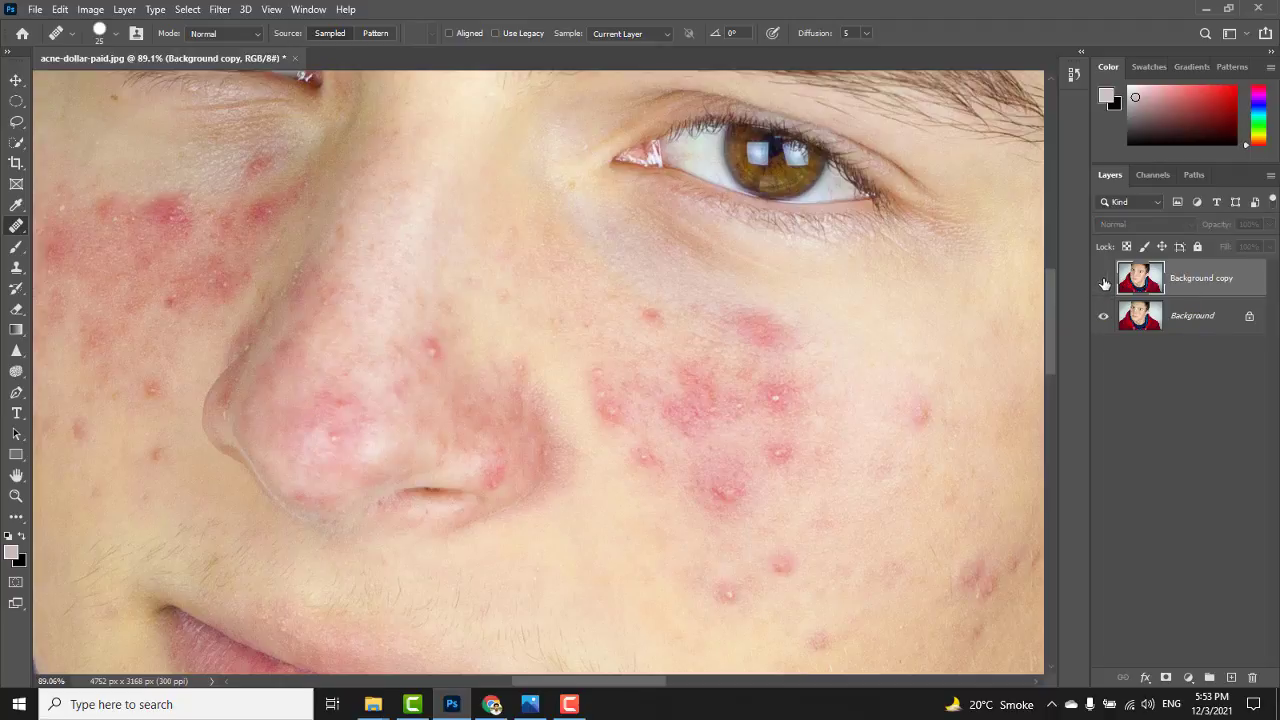
{"action": "left_click", "coordinate": [1104, 282]}
{"action": "left_click", "coordinate": [1105, 284]}
{"action": "left_click", "coordinate": [1105, 284]}
{"action": "left_click", "coordinate": [1105, 284]}
{"action": "left_click", "coordinate": [1105, 284]}
{"action": "scroll", "coordinate": [953, 321], "scroll_direction": "down", "scroll_amount": 1}
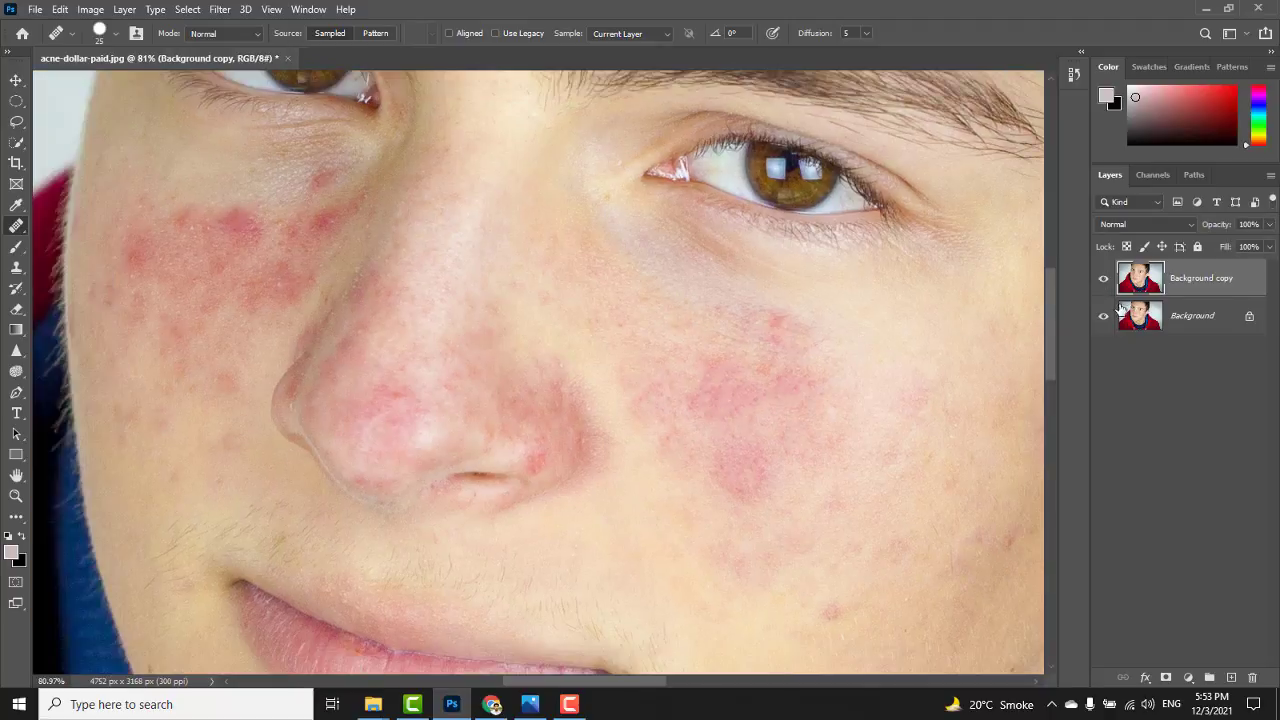
{"action": "left_click", "coordinate": [1105, 284]}
{"action": "left_click", "coordinate": [1105, 284]}
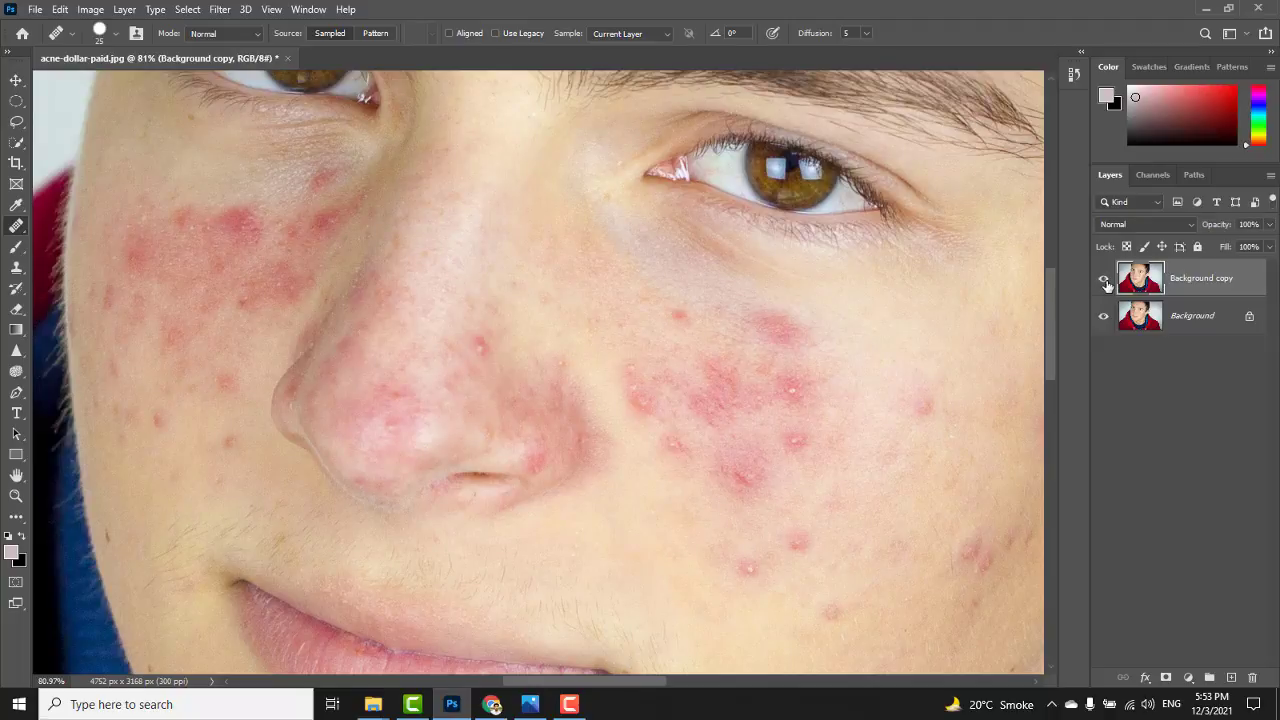
{"action": "left_click", "coordinate": [1105, 284]}
{"action": "left_click", "coordinate": [1105, 284]}
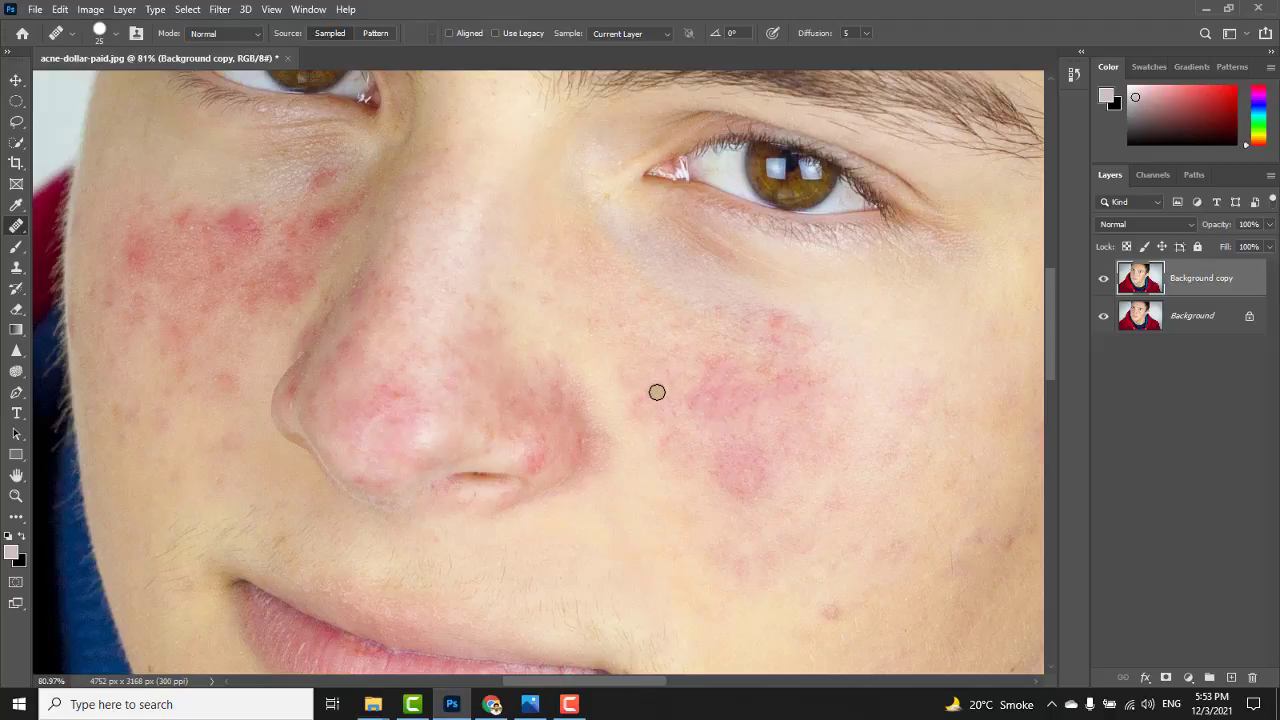
{"action": "scroll", "coordinate": [779, 395], "scroll_direction": "down", "scroll_amount": 2}
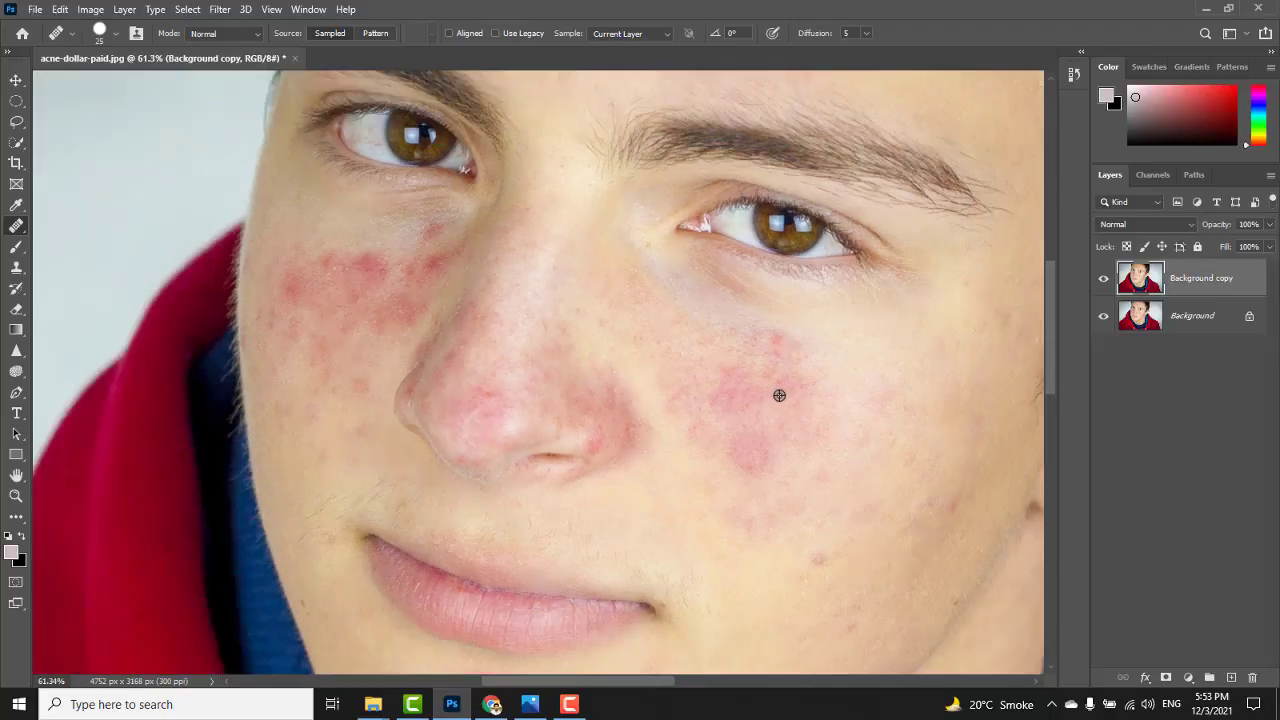
{"action": "scroll", "coordinate": [779, 396], "scroll_direction": "down", "scroll_amount": 4}
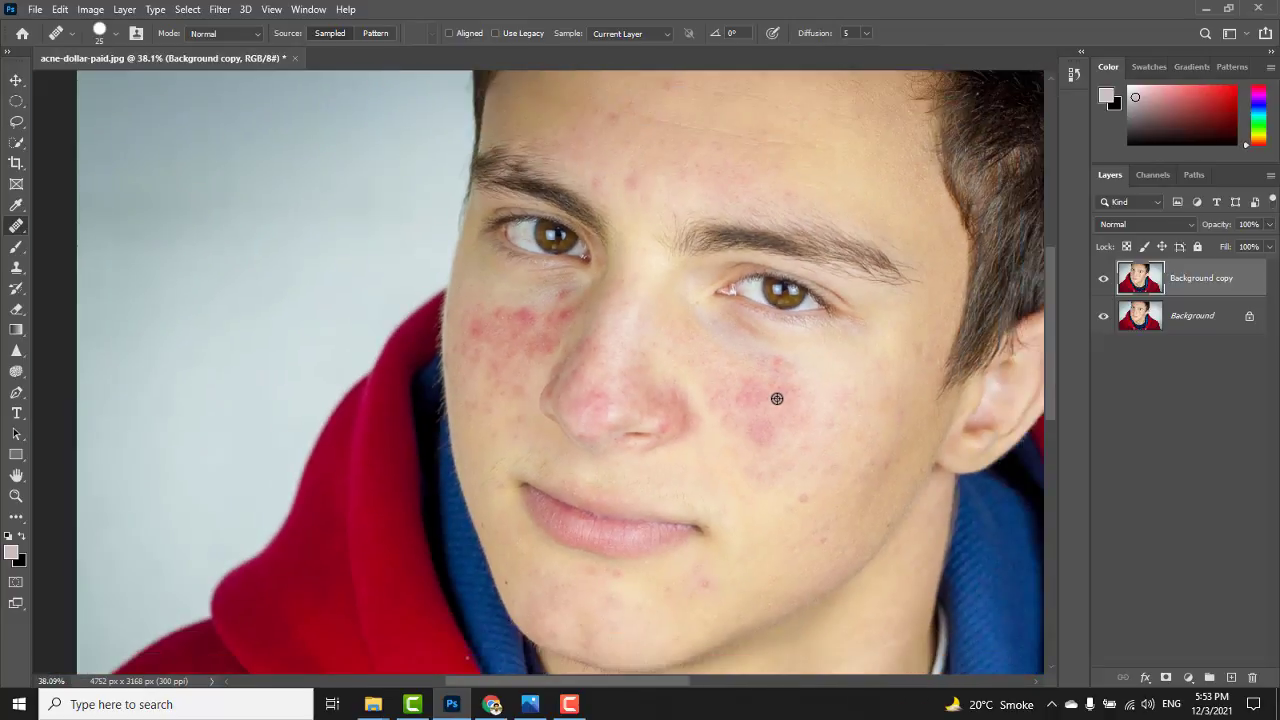
{"action": "scroll", "coordinate": [821, 355], "scroll_direction": "up", "scroll_amount": 1}
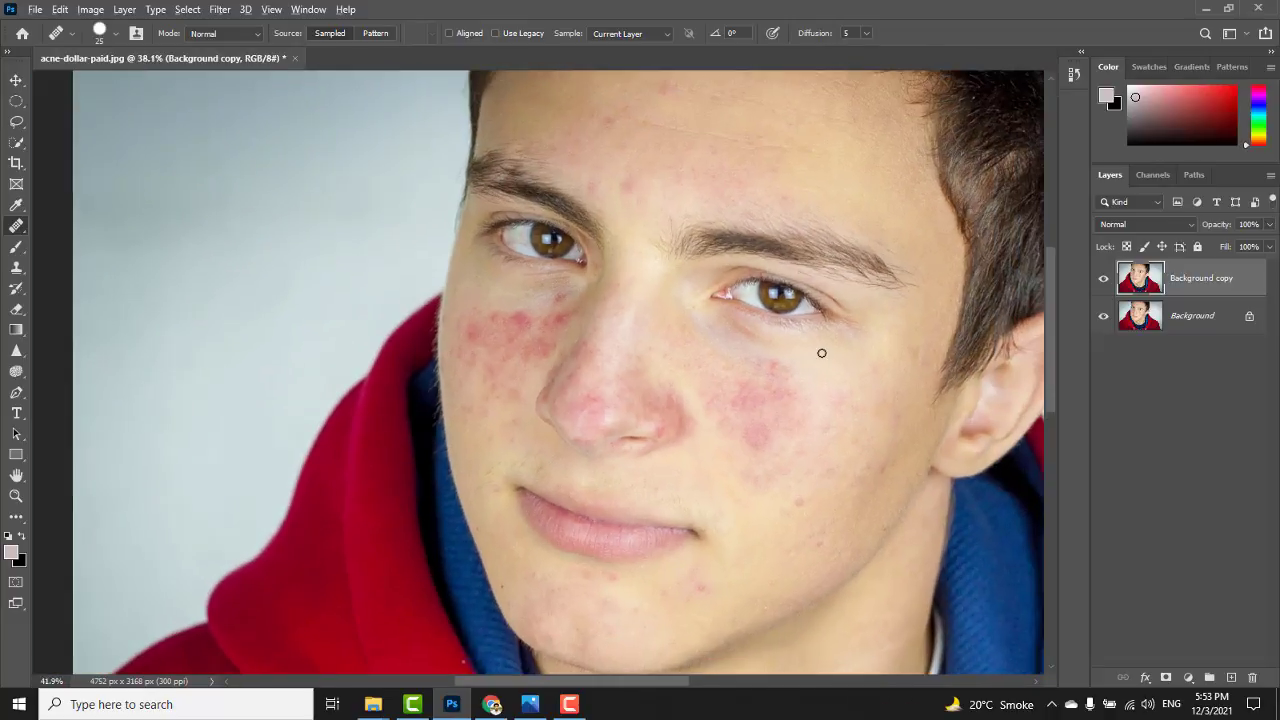
{"action": "scroll", "coordinate": [821, 353], "scroll_direction": "up", "scroll_amount": 2}
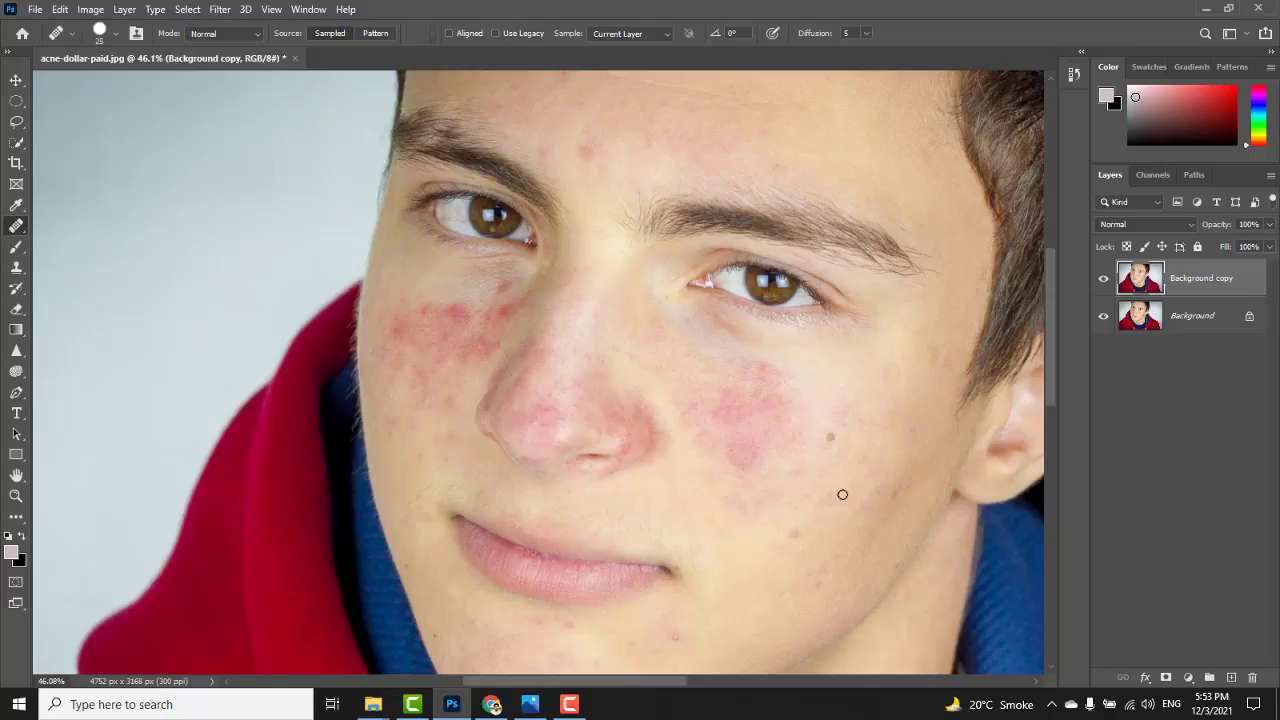
{"action": "left_click_drag", "start_coordinate": [797, 493], "coordinate": [763, 403]}
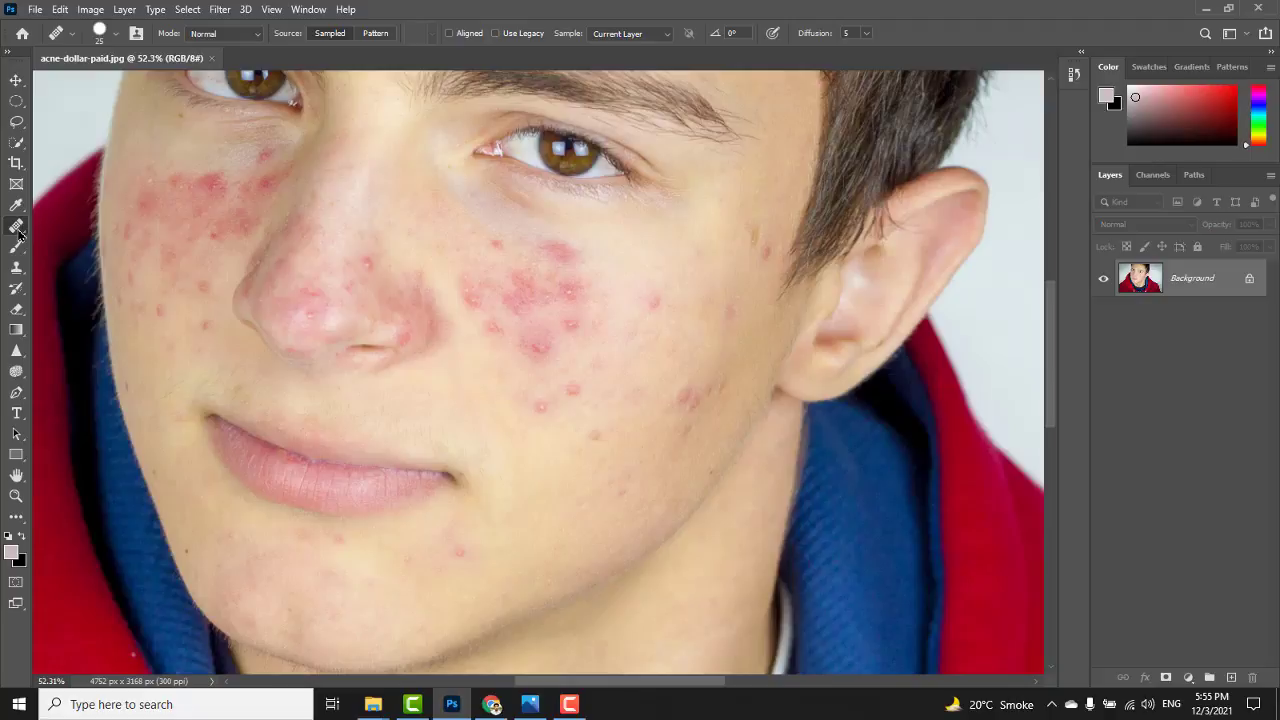
- Patch the two small red pimples on the lower cheek near the mouth corner with clean skin, using the Patch Tool
{"action": "right_click", "coordinate": [18, 230]}
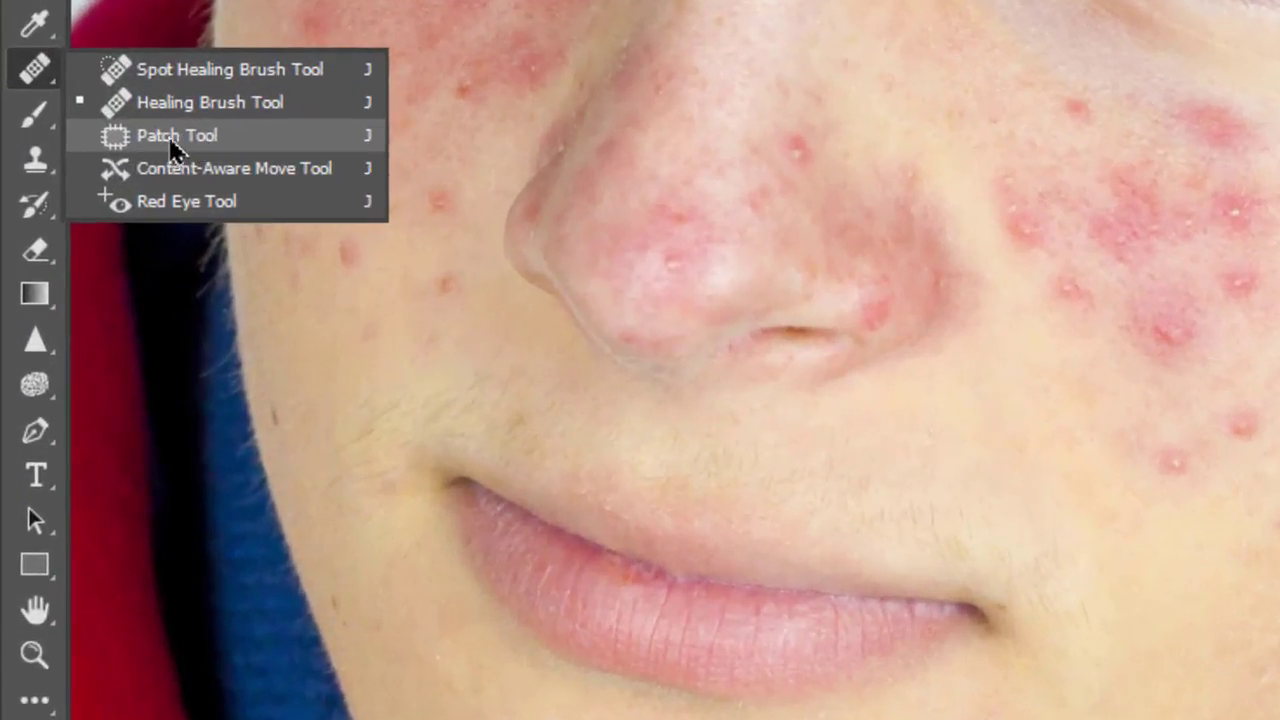
{"action": "left_click", "coordinate": [165, 138]}
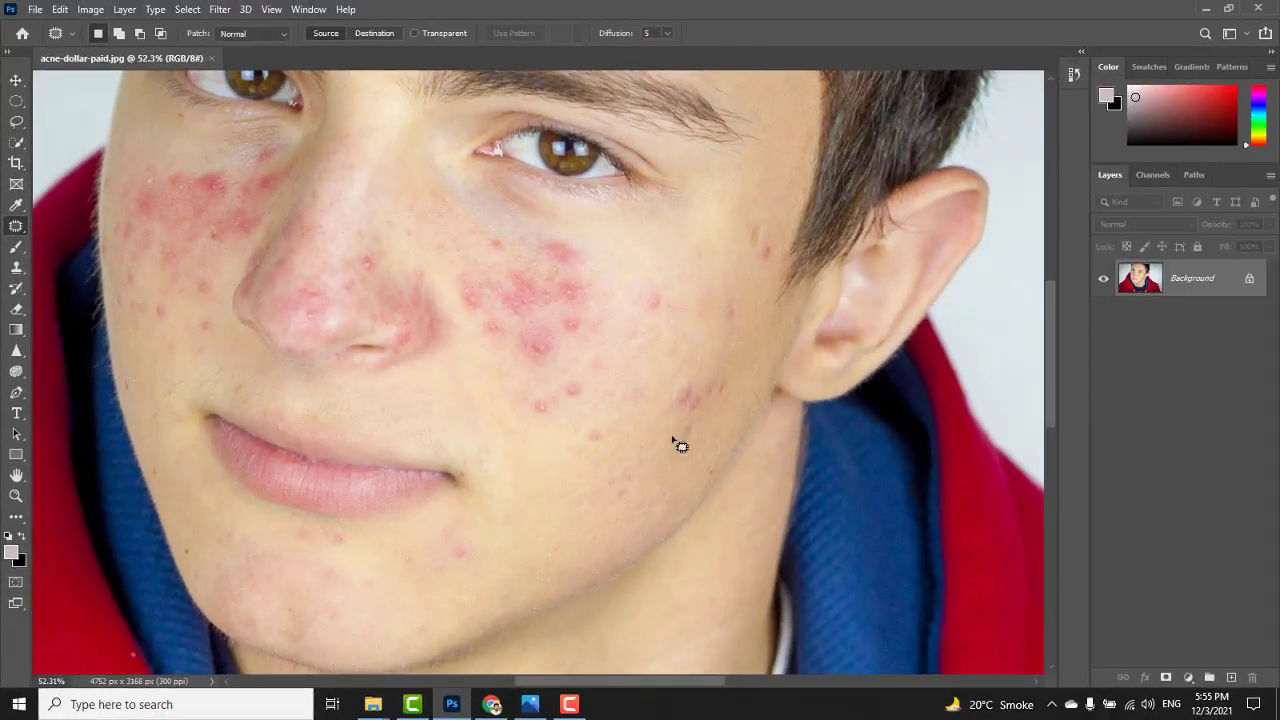
{"action": "scroll", "coordinate": [624, 444], "scroll_direction": "up", "scroll_amount": 4}
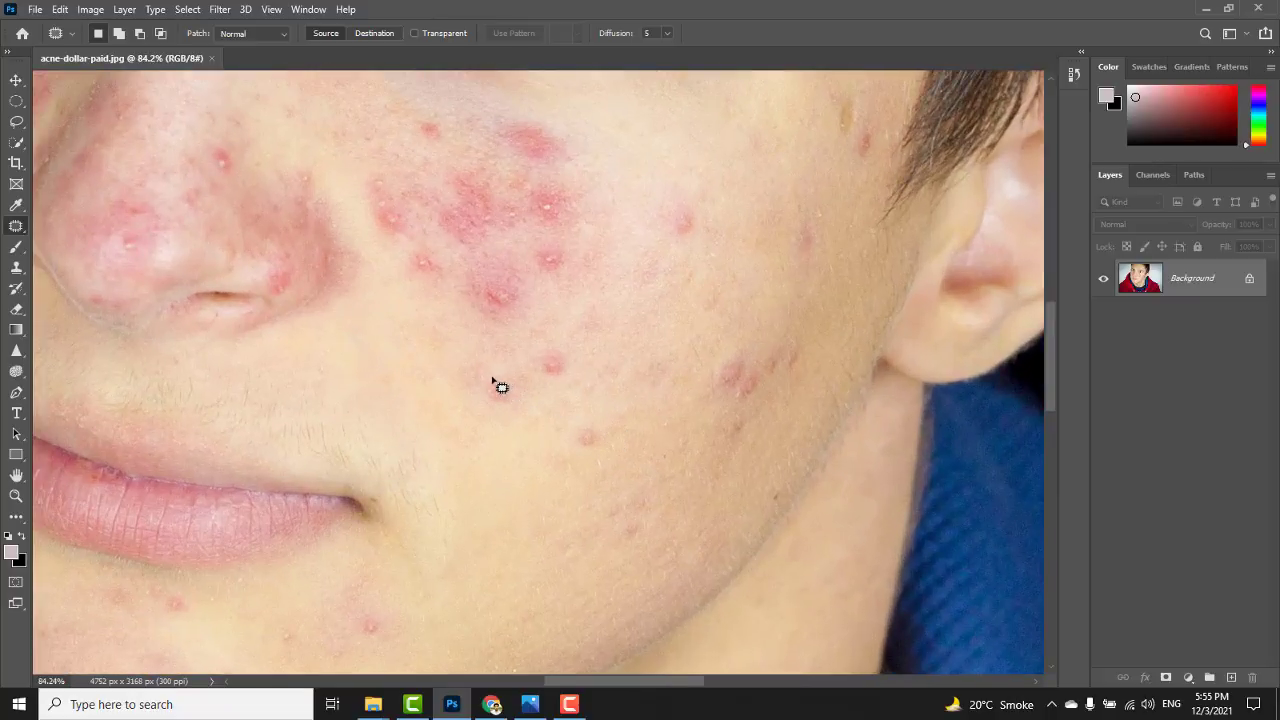
{"action": "mouse_move", "coordinate": [493, 380]}
{"action": "left_mouse_down"}
{"action": "mouse_move", "coordinate": [497, 404]}
{"action": "mouse_move", "coordinate": [521, 390]}
{"action": "mouse_move", "coordinate": [517, 403]}
{"action": "mouse_move", "coordinate": [455, 376]}
{"action": "left_mouse_up"}
{"action": "mouse_move", "coordinate": [547, 360]}
{"action": "left_mouse_down"}
{"action": "mouse_move", "coordinate": [580, 389]}
{"action": "mouse_move", "coordinate": [574, 366]}
{"action": "mouse_move", "coordinate": [549, 362]}
{"action": "left_mouse_up"}
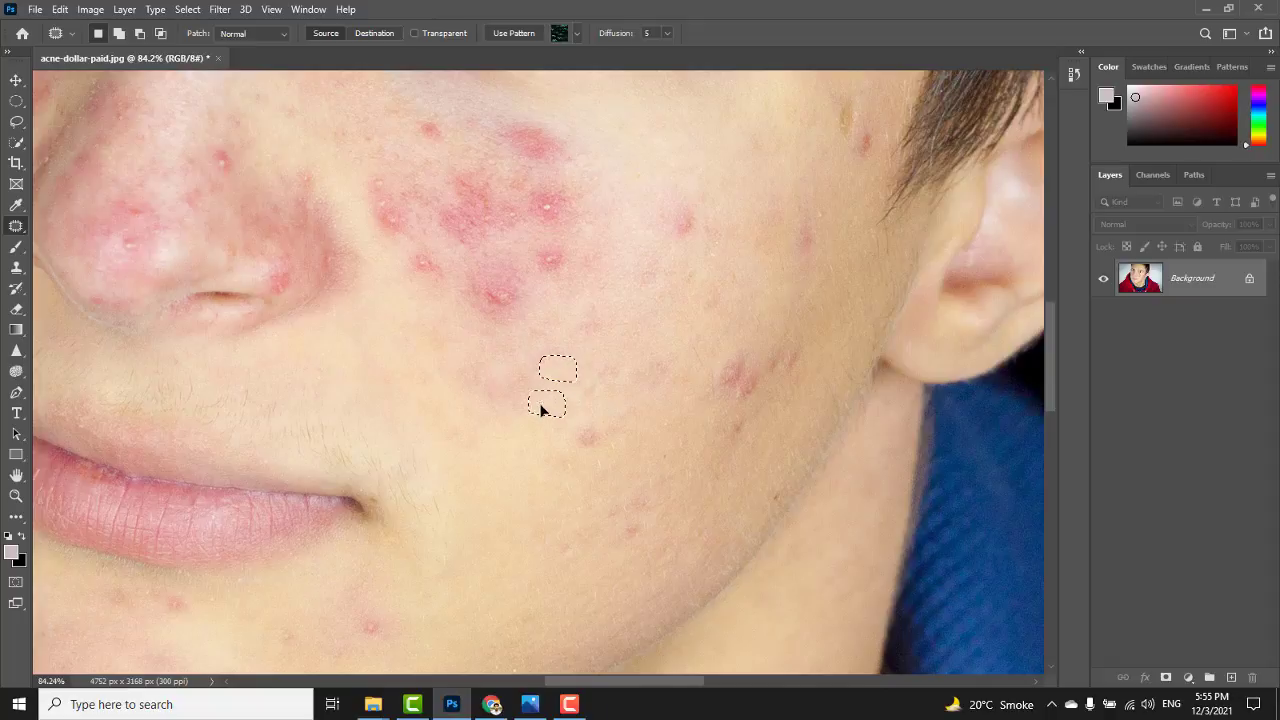
- Patch the single pimple on the outer cheek and the two pimples at the lower edge of the red cheek cluster
{"action": "mouse_move", "coordinate": [682, 218]}
{"action": "left_mouse_down"}
{"action": "mouse_move", "coordinate": [667, 226]}
{"action": "mouse_move", "coordinate": [691, 234]}
{"action": "mouse_move", "coordinate": [693, 215]}
{"action": "mouse_move", "coordinate": [684, 224]}
{"action": "mouse_move", "coordinate": [733, 200]}
{"action": "left_mouse_up"}
{"action": "mouse_move", "coordinate": [521, 282]}
{"action": "left_mouse_down"}
{"action": "mouse_move", "coordinate": [478, 276]}
{"action": "mouse_move", "coordinate": [475, 296]}
{"action": "mouse_move", "coordinate": [493, 314]}
{"action": "mouse_move", "coordinate": [531, 282]}
{"action": "mouse_move", "coordinate": [462, 312]}
{"action": "left_mouse_up"}
{"action": "mouse_move", "coordinate": [556, 248]}
{"action": "left_mouse_down"}
{"action": "mouse_move", "coordinate": [531, 257]}
{"action": "mouse_move", "coordinate": [557, 277]}
{"action": "mouse_move", "coordinate": [566, 252]}
{"action": "mouse_move", "coordinate": [555, 247]}
{"action": "left_mouse_up"}
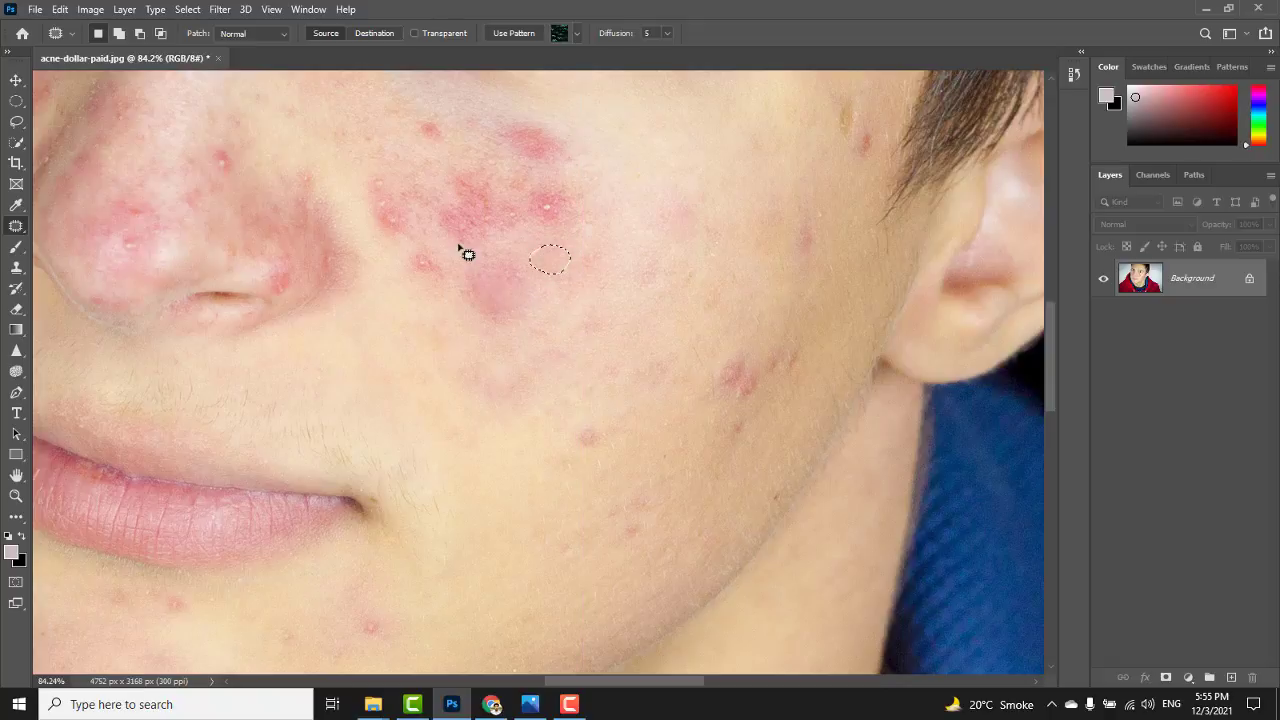
- Patch the pimples on the inner cheek beside the nose and the bright spots within the red cluster, and clear the selection
{"action": "mouse_move", "coordinate": [440, 250]}
{"action": "left_mouse_down"}
{"action": "mouse_move", "coordinate": [420, 279]}
{"action": "mouse_move", "coordinate": [453, 263]}
{"action": "mouse_move", "coordinate": [436, 248]}
{"action": "mouse_move", "coordinate": [401, 306]}
{"action": "left_mouse_up"}
{"action": "left_click_drag", "start_coordinate": [378, 219], "coordinate": [410, 221]}
{"action": "left_click_drag", "start_coordinate": [392, 263], "coordinate": [394, 277]}
{"action": "mouse_move", "coordinate": [381, 197]}
{"action": "left_mouse_down"}
{"action": "mouse_move", "coordinate": [372, 218]}
{"action": "mouse_move", "coordinate": [395, 200]}
{"action": "mouse_move", "coordinate": [387, 270]}
{"action": "mouse_move", "coordinate": [380, 189]}
{"action": "mouse_move", "coordinate": [393, 212]}
{"action": "mouse_move", "coordinate": [391, 177]}
{"action": "mouse_move", "coordinate": [380, 186]}
{"action": "mouse_move", "coordinate": [392, 294]}
{"action": "left_mouse_up"}
{"action": "mouse_move", "coordinate": [548, 204]}
{"action": "left_mouse_down"}
{"action": "mouse_move", "coordinate": [537, 223]}
{"action": "mouse_move", "coordinate": [571, 209]}
{"action": "mouse_move", "coordinate": [546, 204]}
{"action": "mouse_move", "coordinate": [654, 174]}
{"action": "mouse_move", "coordinate": [508, 211]}
{"action": "mouse_move", "coordinate": [518, 226]}
{"action": "mouse_move", "coordinate": [526, 206]}
{"action": "mouse_move", "coordinate": [636, 180]}
{"action": "left_mouse_up"}
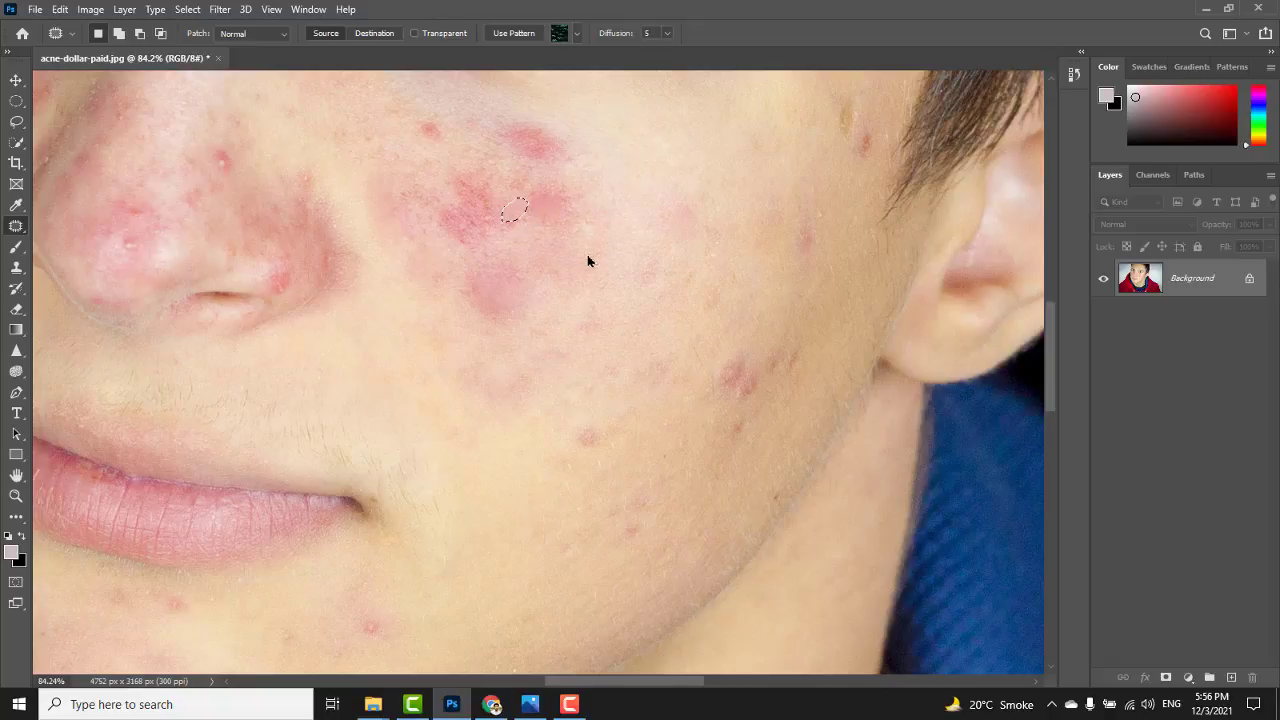
{"action": "left_click", "coordinate": [446, 313]}
- Move the pimple on the nose onto the skin beside the nose bridge with Content-Aware Move, and fill that selection using Content-Aware
{"action": "right_click", "coordinate": [20, 230]}
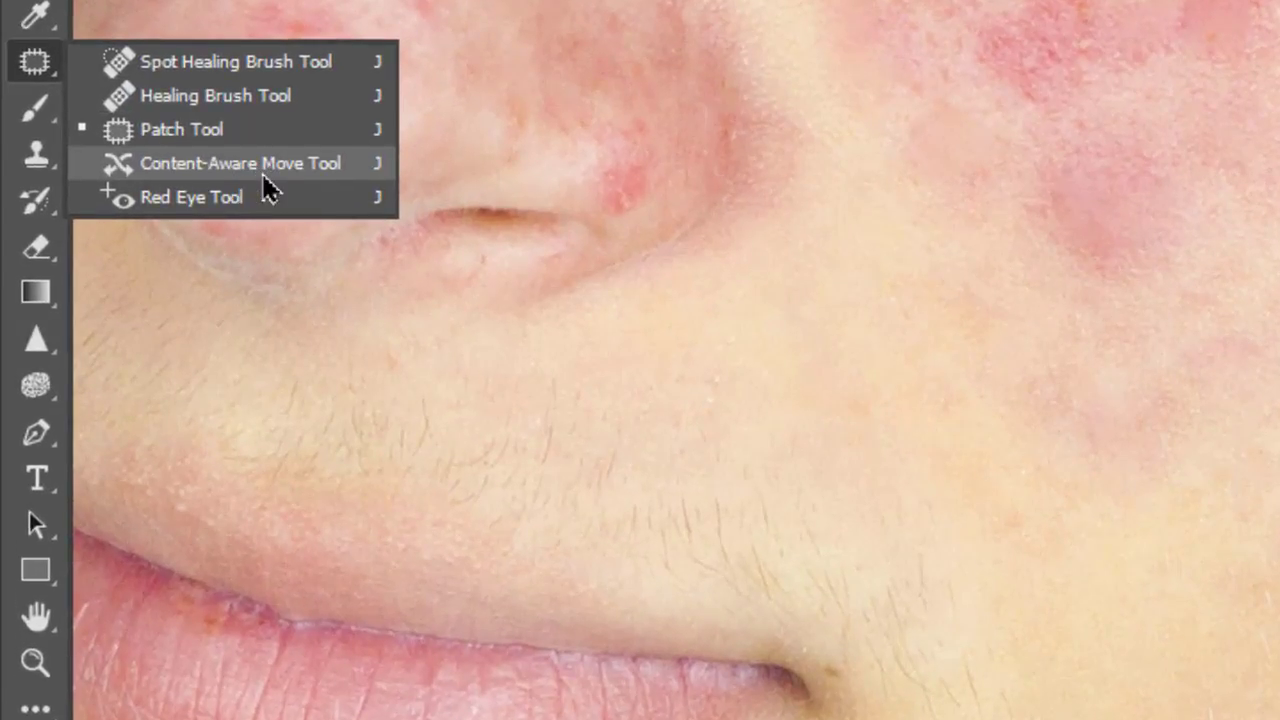
{"action": "left_click", "coordinate": [250, 176]}
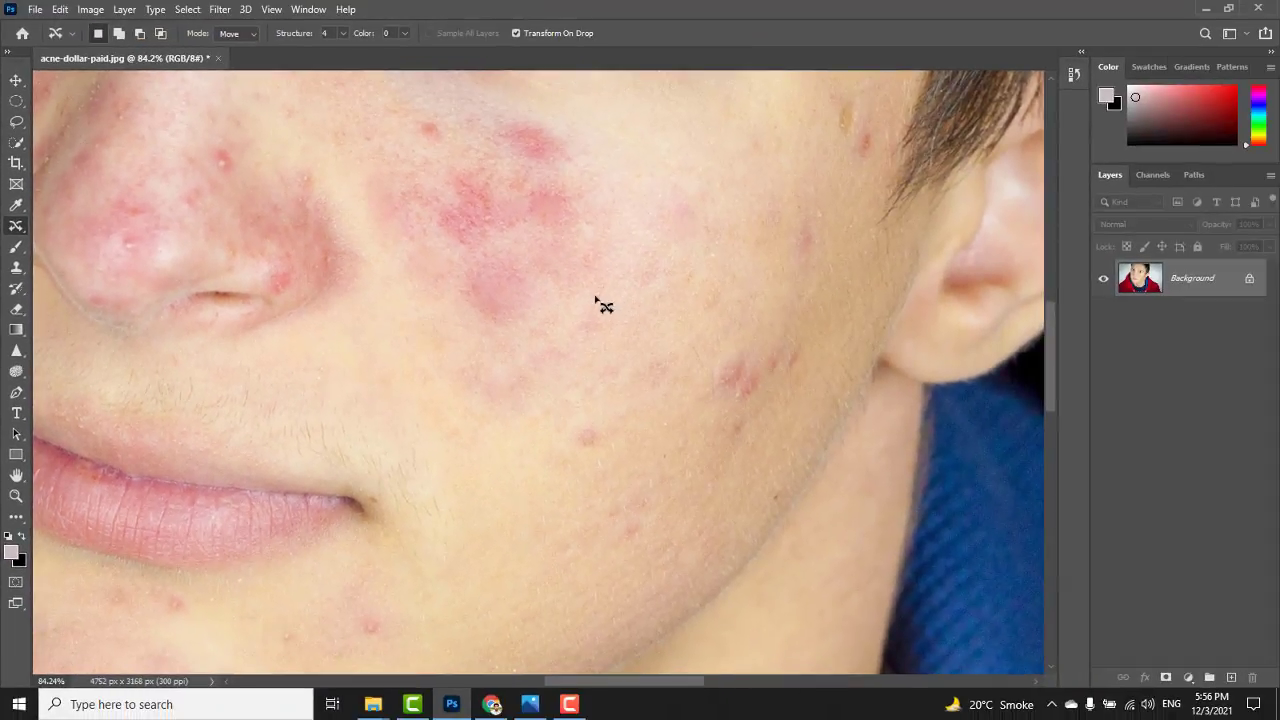
{"action": "left_click_drag", "start_coordinate": [286, 310], "coordinate": [480, 403]}
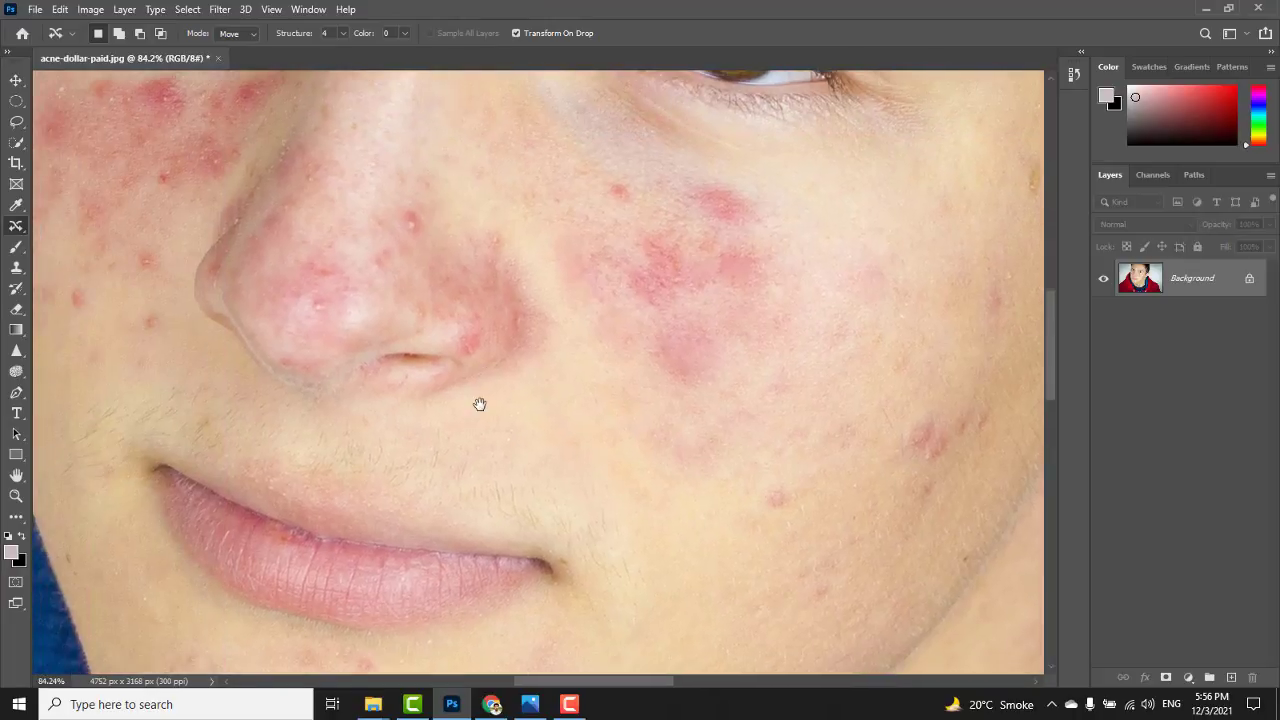
{"action": "mouse_move", "coordinate": [412, 243]}
{"action": "left_mouse_down"}
{"action": "mouse_move", "coordinate": [426, 279]}
{"action": "mouse_move", "coordinate": [439, 254]}
{"action": "mouse_move", "coordinate": [413, 241]}
{"action": "mouse_move", "coordinate": [432, 257]}
{"action": "mouse_move", "coordinate": [462, 254]}
{"action": "mouse_move", "coordinate": [522, 232]}
{"action": "left_mouse_up"}
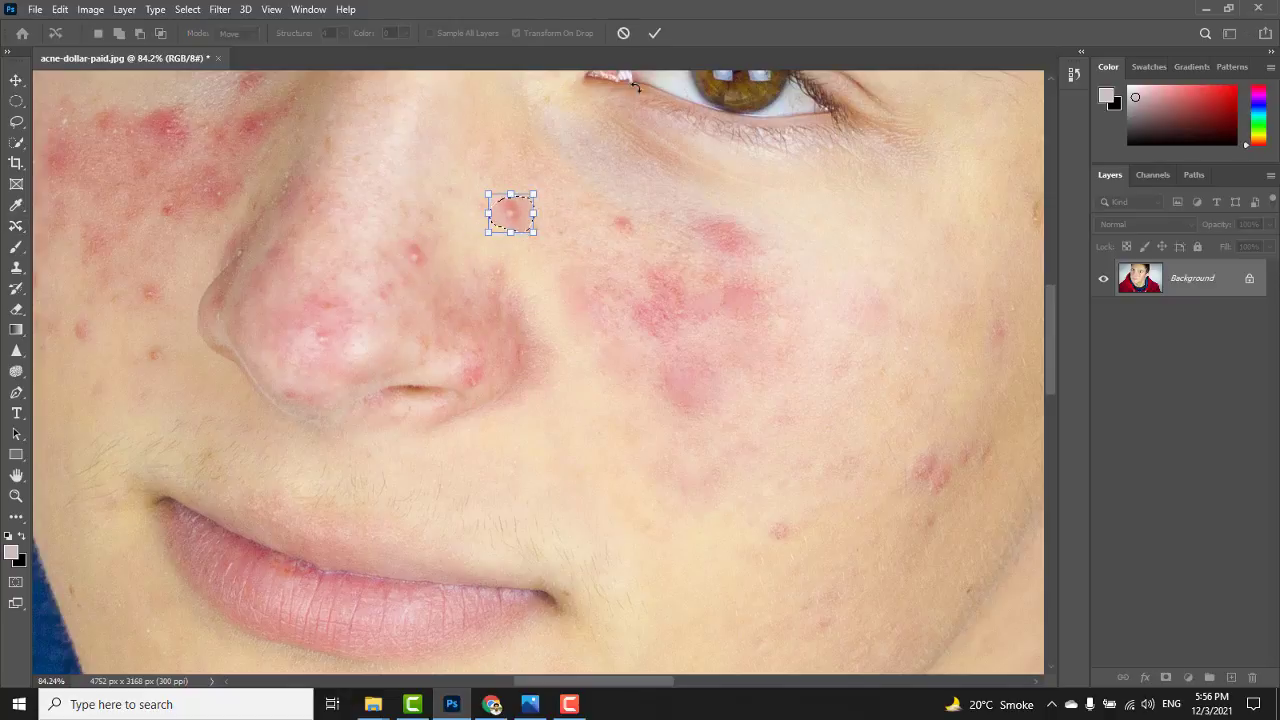
{"action": "left_click", "coordinate": [655, 34]}
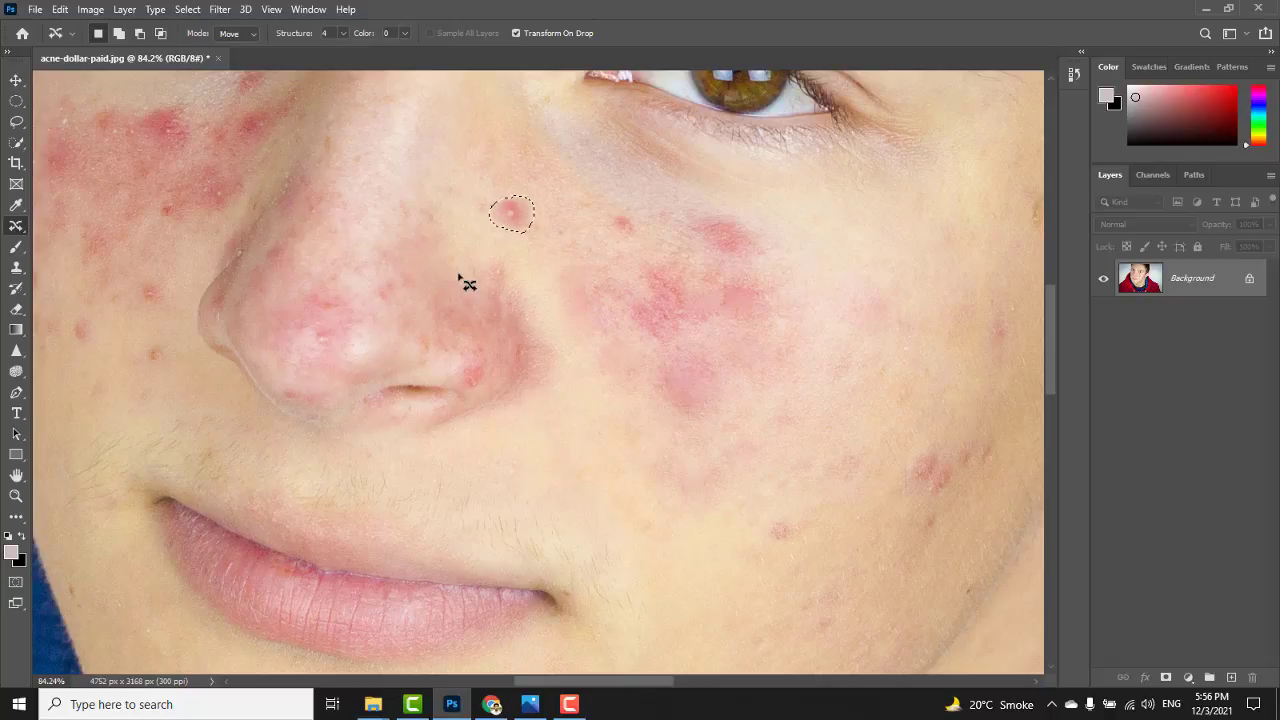
{"action": "key", "text": "shift+BackSpace"}
{"action": "left_click", "coordinate": [737, 182]}
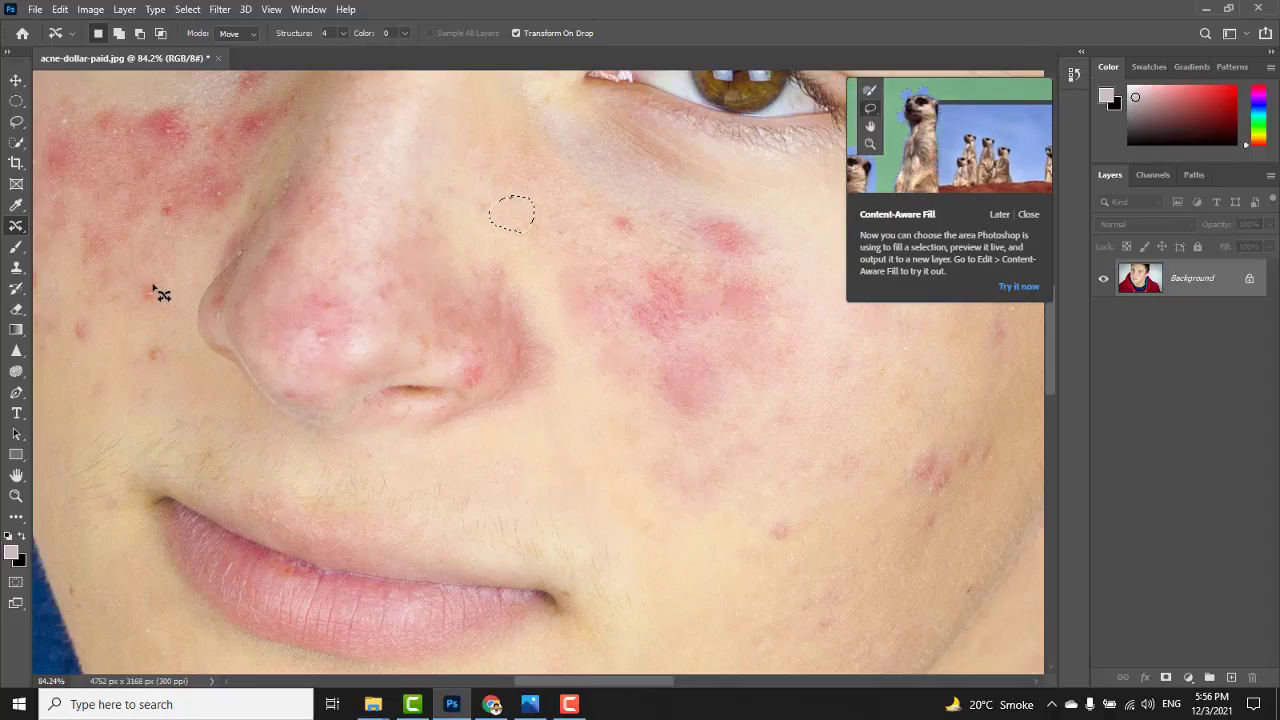
- Move the pimple on the other cheek lower with Content-Aware Move, fill the moved spot using Content-Aware at 100% opacity, and deselect
{"action": "mouse_move", "coordinate": [152, 285]}
{"action": "left_mouse_down"}
{"action": "mouse_move", "coordinate": [137, 306]}
{"action": "mouse_move", "coordinate": [178, 313]}
{"action": "mouse_move", "coordinate": [151, 280]}
{"action": "mouse_move", "coordinate": [106, 360]}
{"action": "left_mouse_up"}
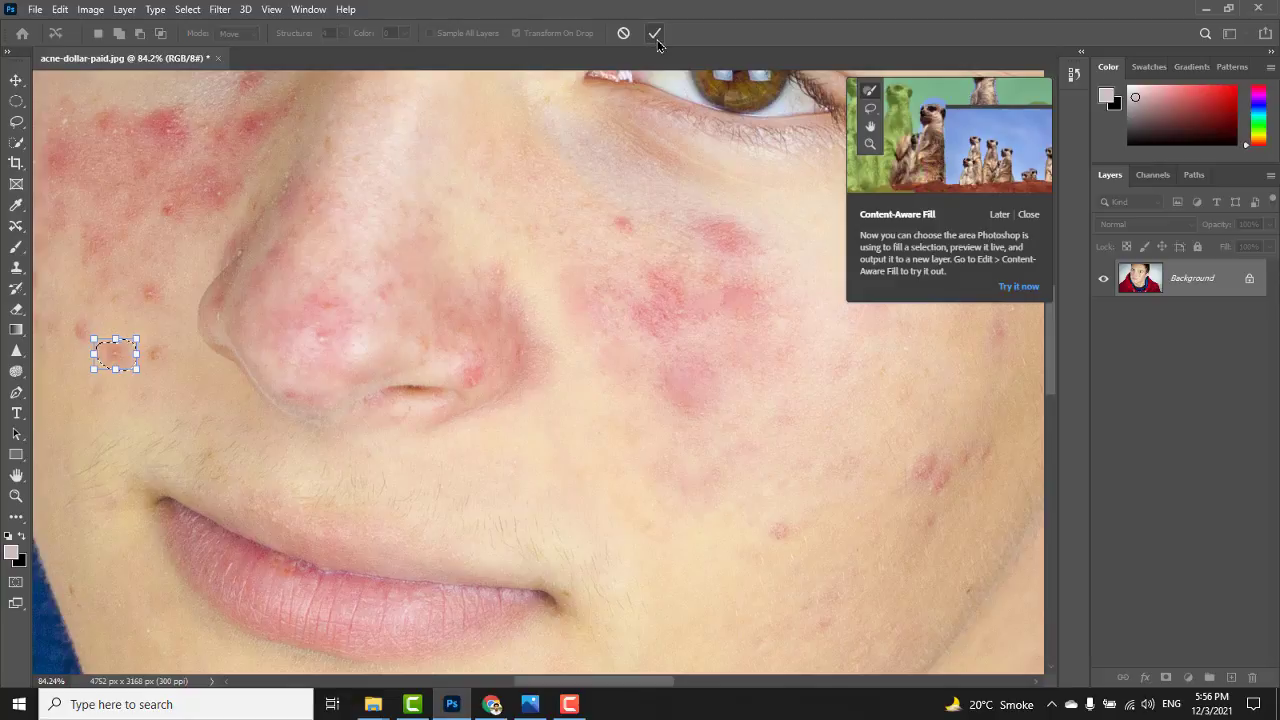
{"action": "left_click", "coordinate": [661, 37]}
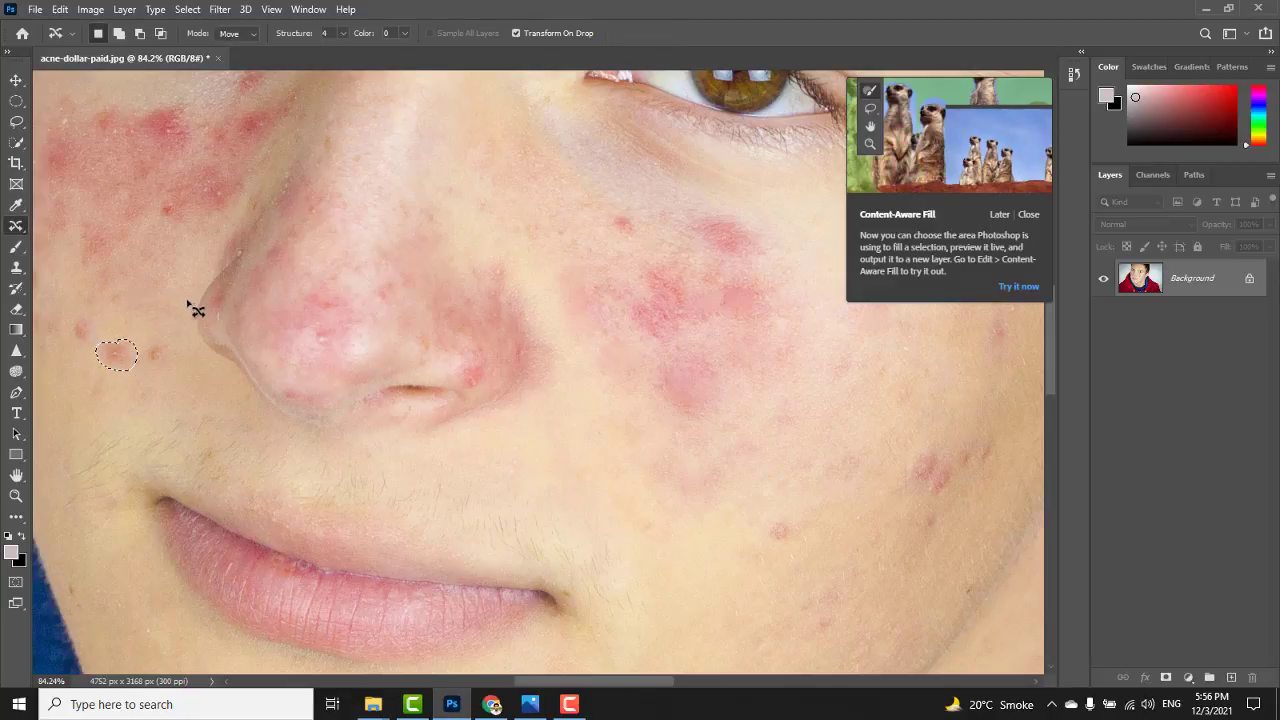
{"action": "key", "text": "shift+F5"}
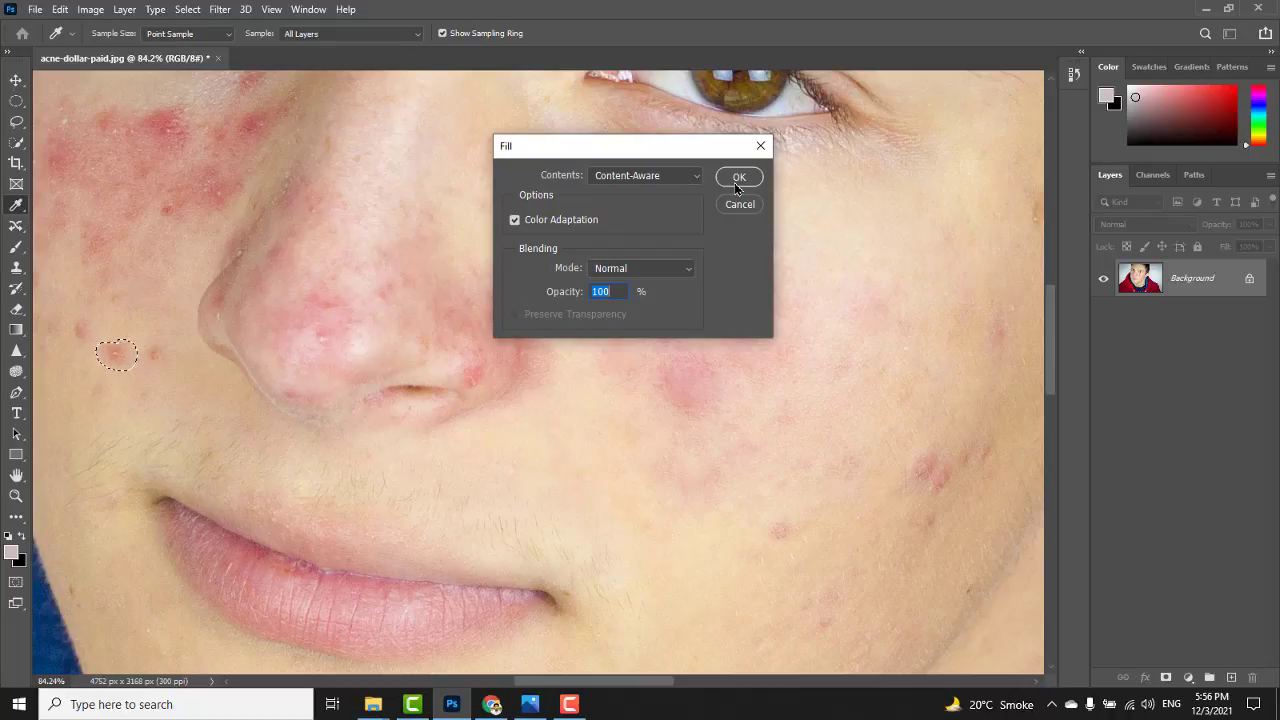
{"action": "left_click", "coordinate": [736, 182]}
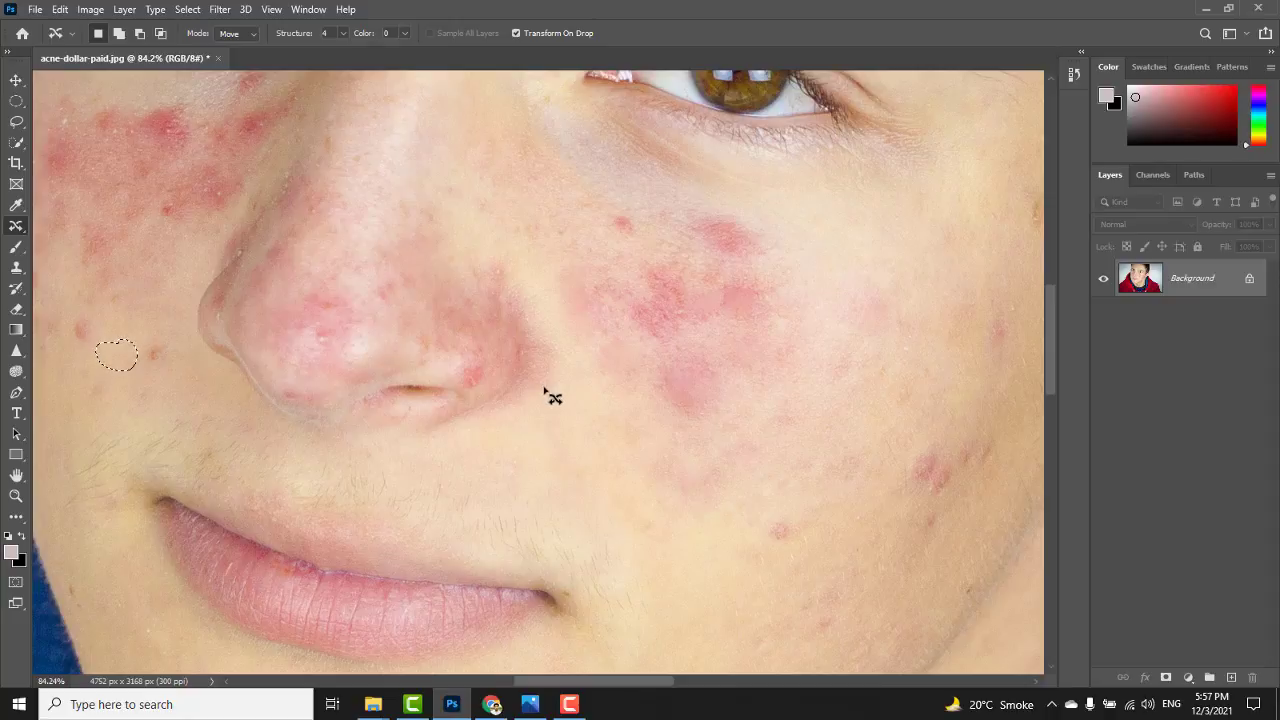
{"action": "left_click_drag", "start_coordinate": [503, 325], "coordinate": [546, 309]}
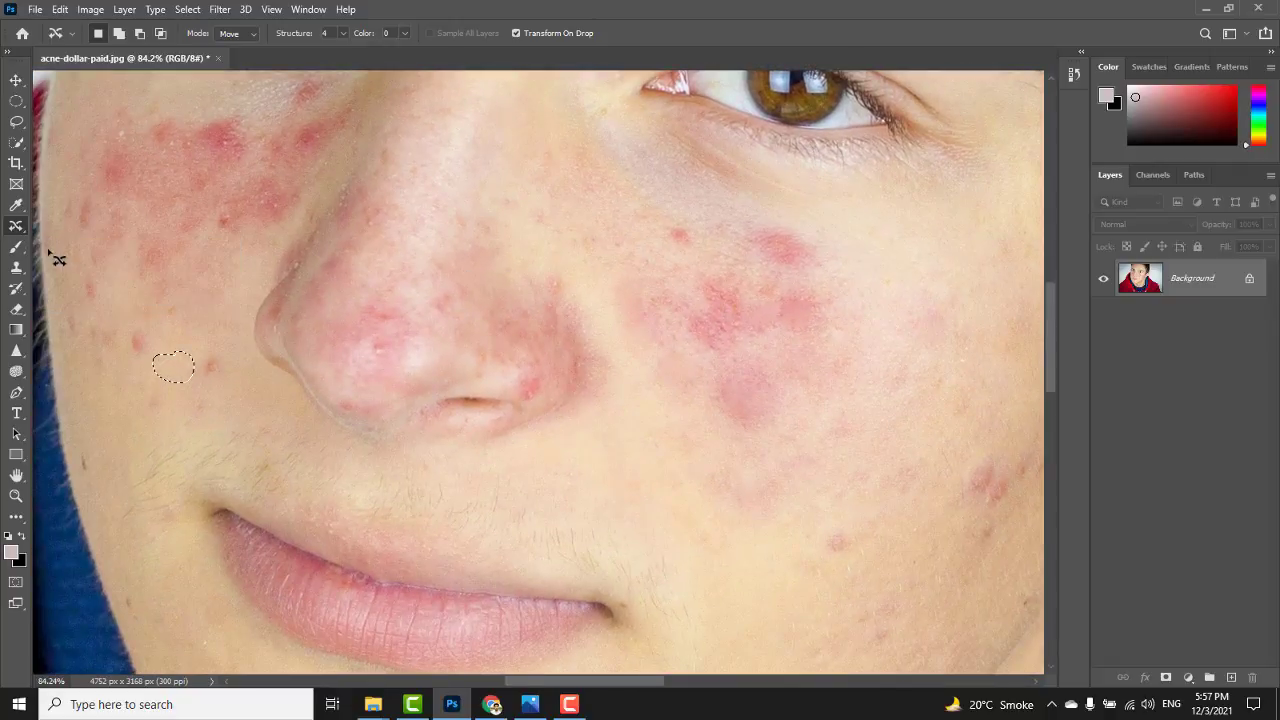
{"action": "right_click", "coordinate": [20, 229]}
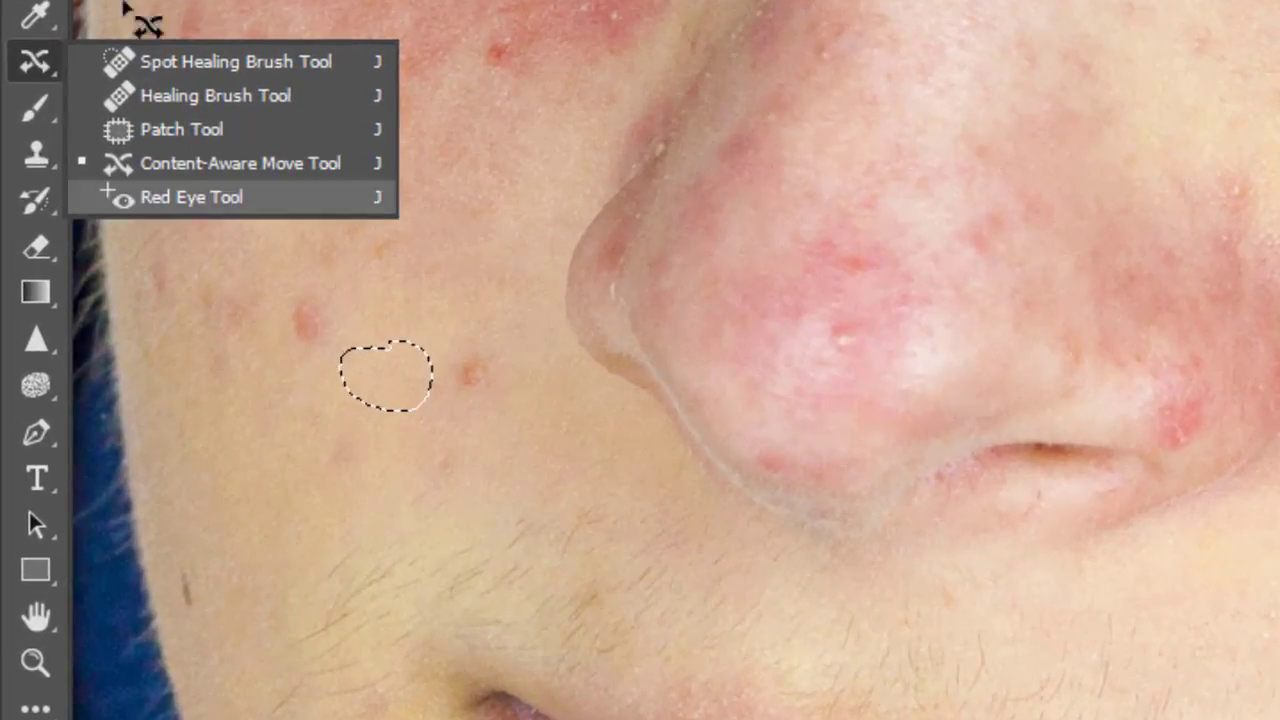
{"action": "left_click", "coordinate": [546, 184]}
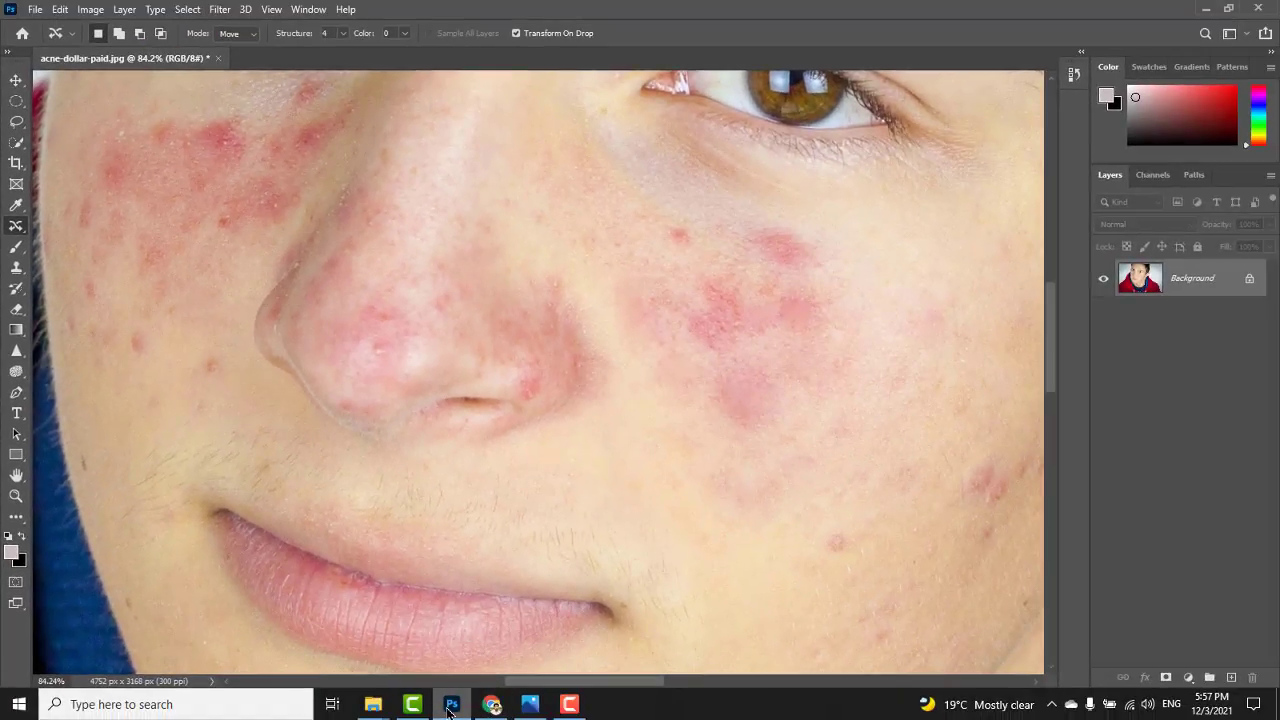
- Switch to File Explorer and open the "red eye" picture from the HD Pictures folder on drive E: in Photoshop as a new document
{"action": "left_click", "coordinate": [1205, 8]}
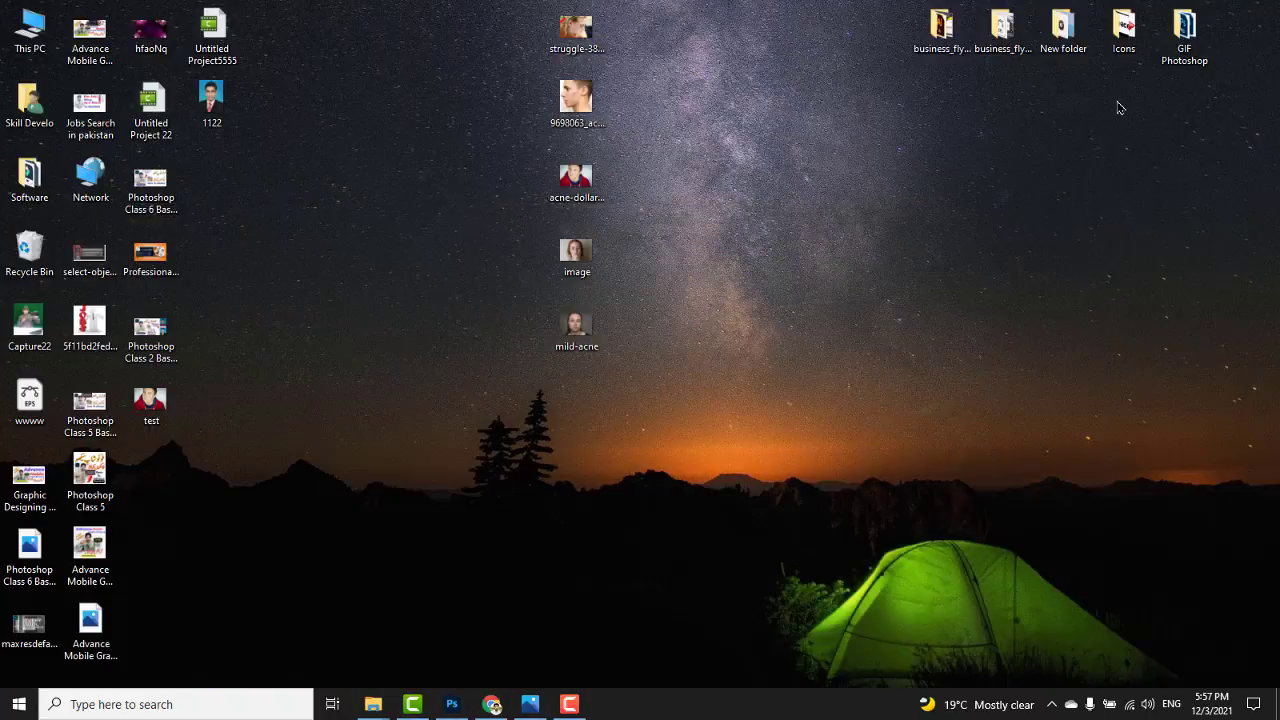
{"action": "double_click", "coordinate": [30, 30]}
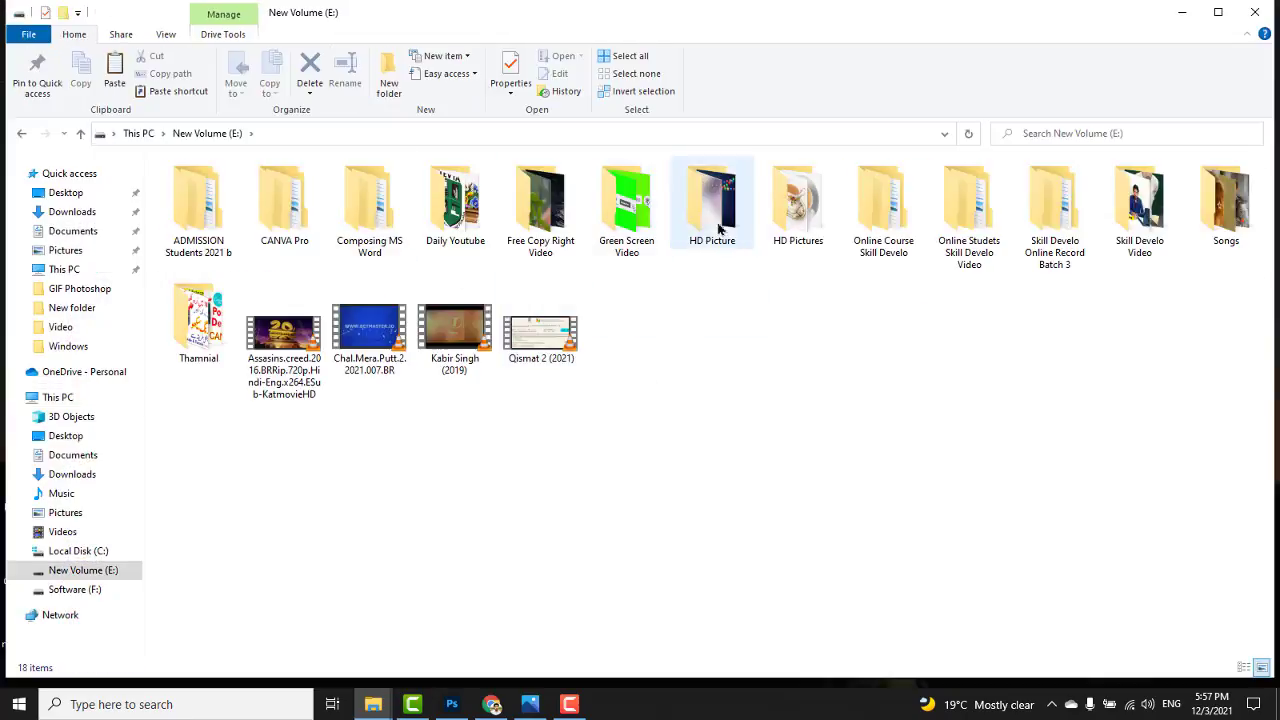
{"action": "double_click", "coordinate": [790, 222]}
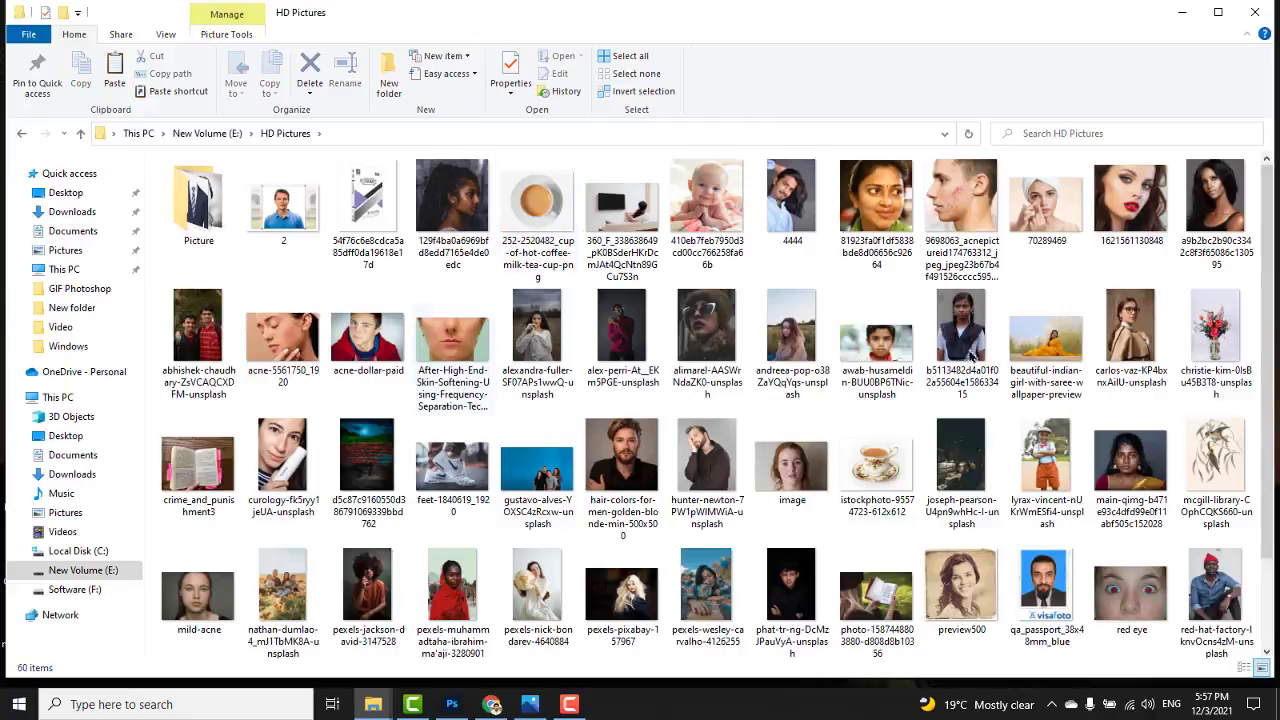
{"action": "left_click_drag", "start_coordinate": [1266, 308], "coordinate": [1266, 362]}
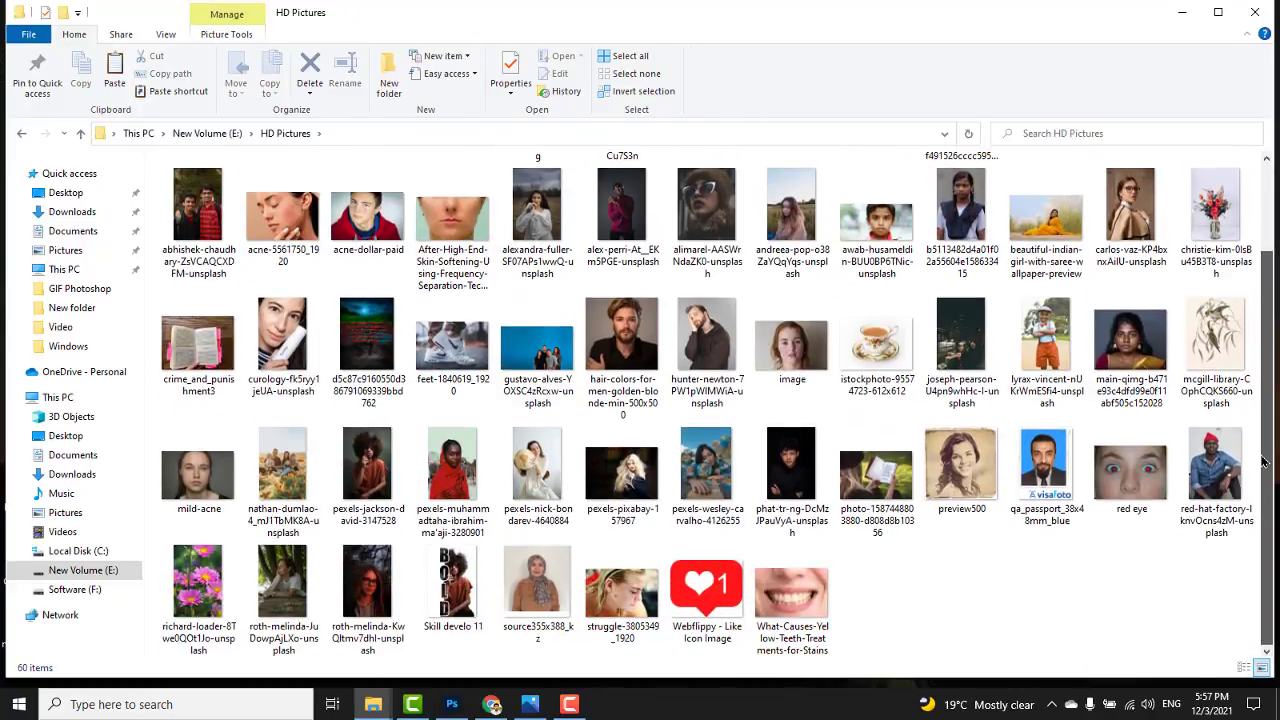
{"action": "left_click", "coordinate": [1128, 478]}
{"action": "left_click_drag", "start_coordinate": [458, 679], "coordinate": [260, 60]}
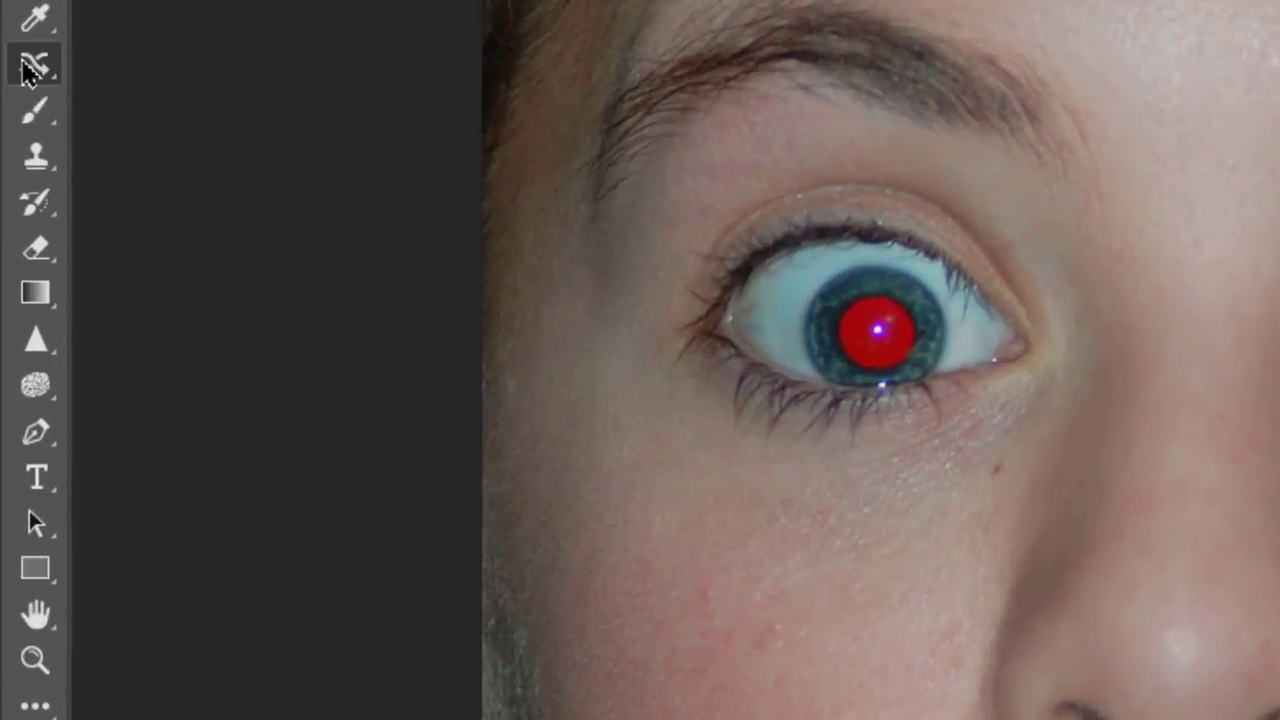
- Remove the red from the pupils of both eyes with the Red Eye Tool
{"action": "right_click", "coordinate": [34, 63]}
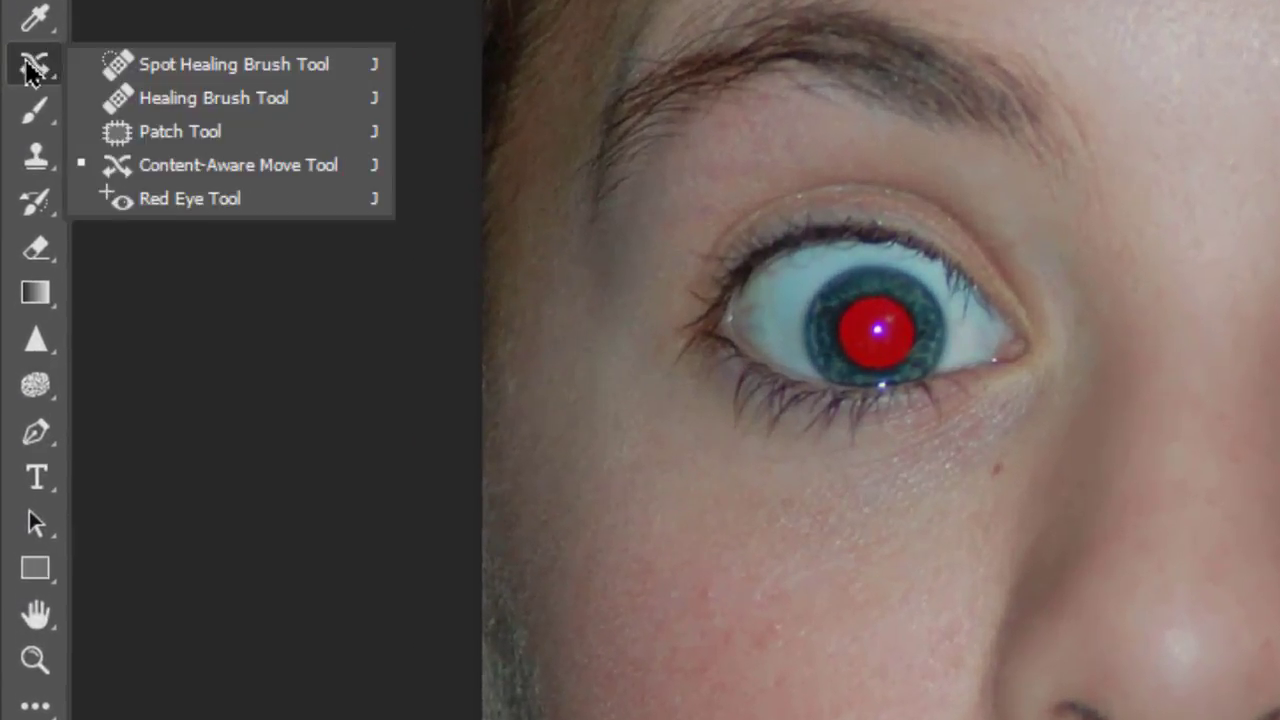
{"action": "left_click", "coordinate": [197, 214]}
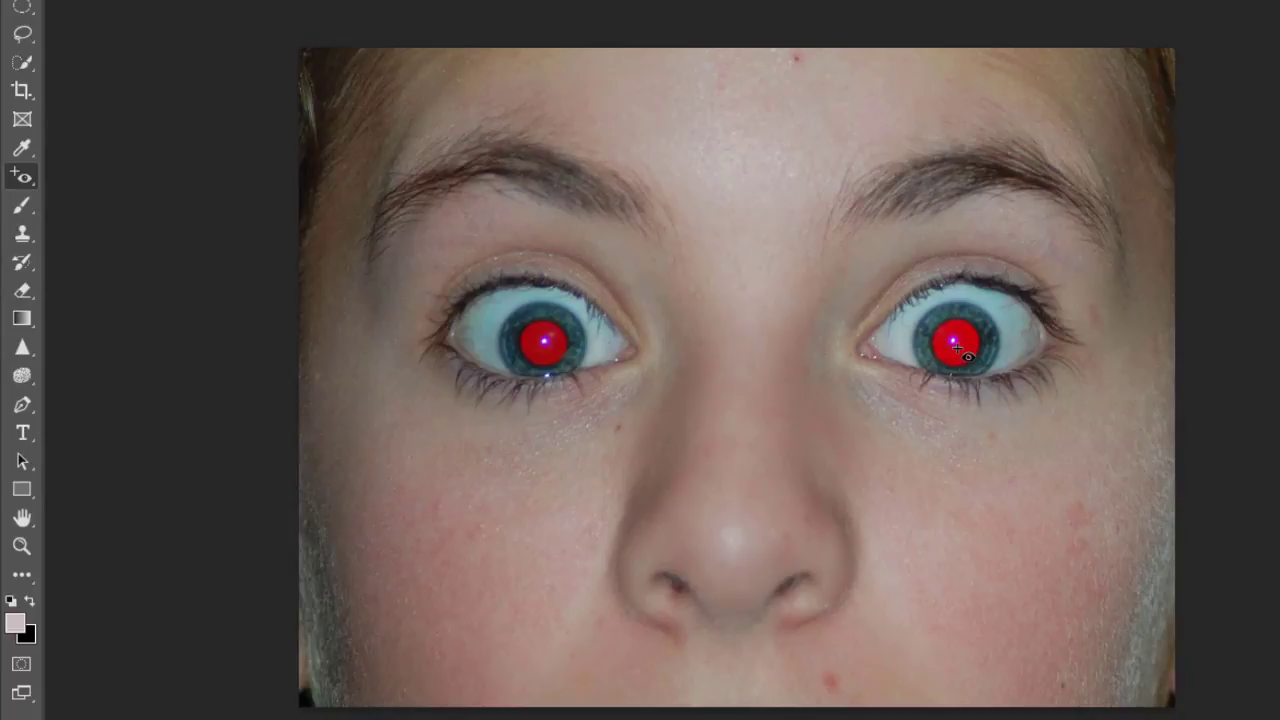
{"action": "left_click", "coordinate": [957, 347]}
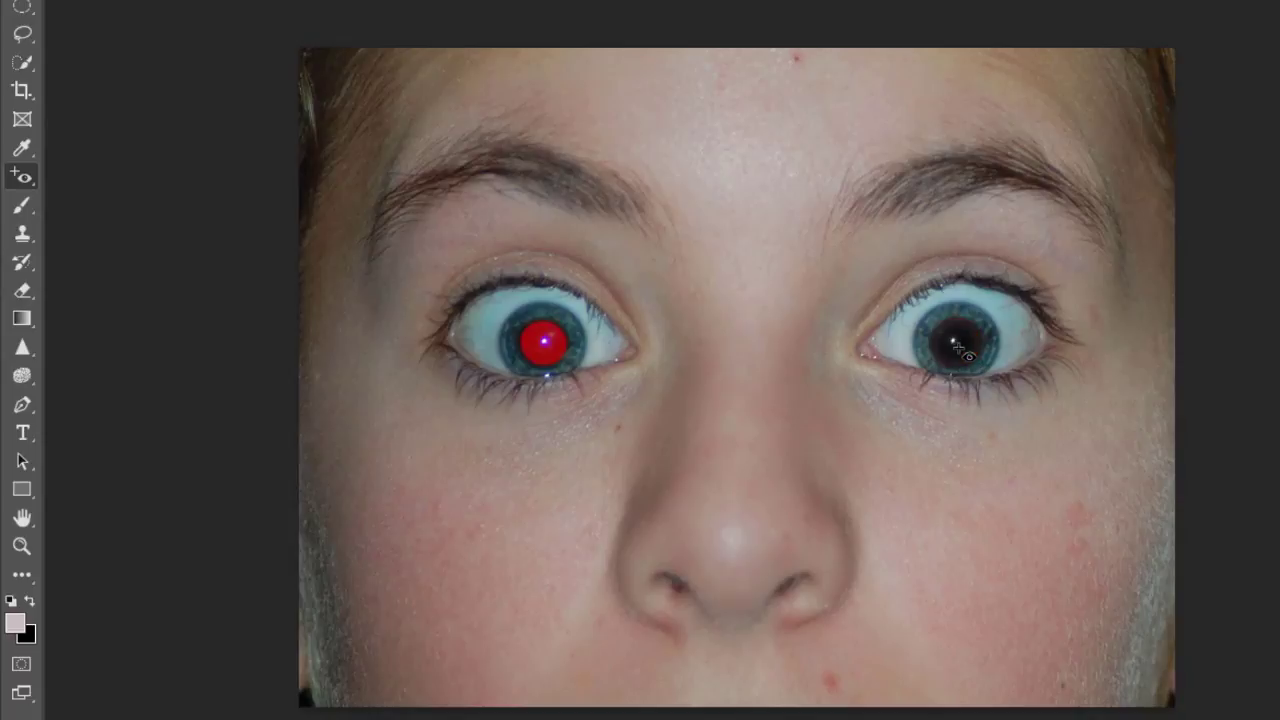
{"action": "left_click", "coordinate": [546, 343]}
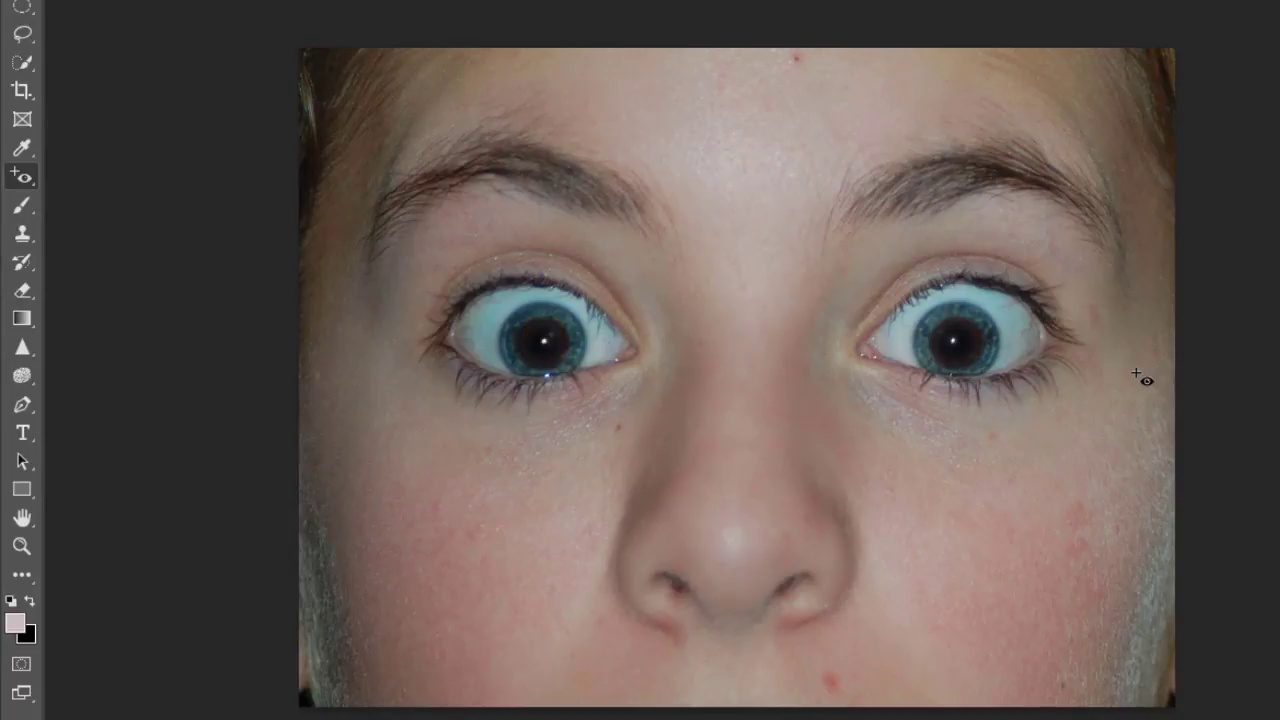
- Apply the Red Eye Tool once more to the pupil of the eye on the image's left side
{"action": "key", "text": "ctrl+minus"}
{"action": "key", "text": "ctrl+minus"}
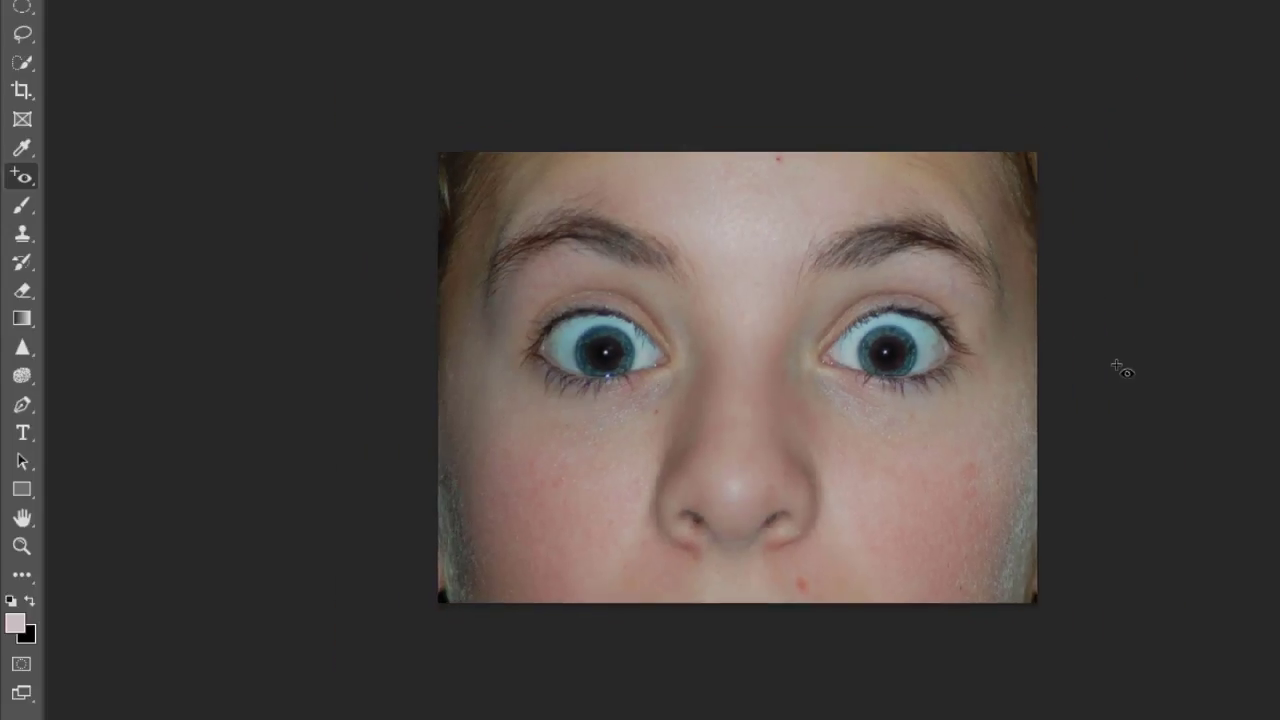
{"action": "key", "text": "ctrl+0"}
{"action": "scroll", "coordinate": [951, 381], "scroll_direction": "up", "scroll_amount": 4}
{"action": "scroll", "coordinate": [950, 381], "scroll_direction": "down", "scroll_amount": 6}
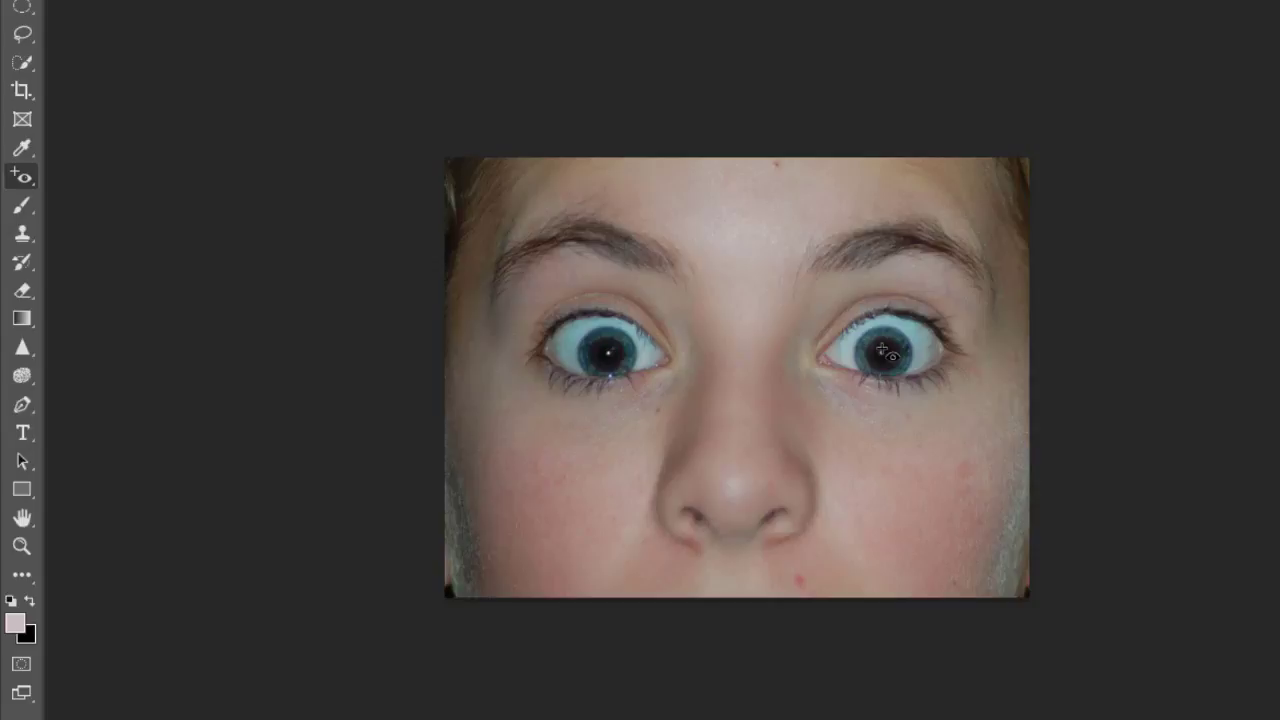
{"action": "left_click", "coordinate": [600, 349]}
{"action": "scroll", "coordinate": [877, 362], "scroll_direction": "up", "scroll_amount": 1}
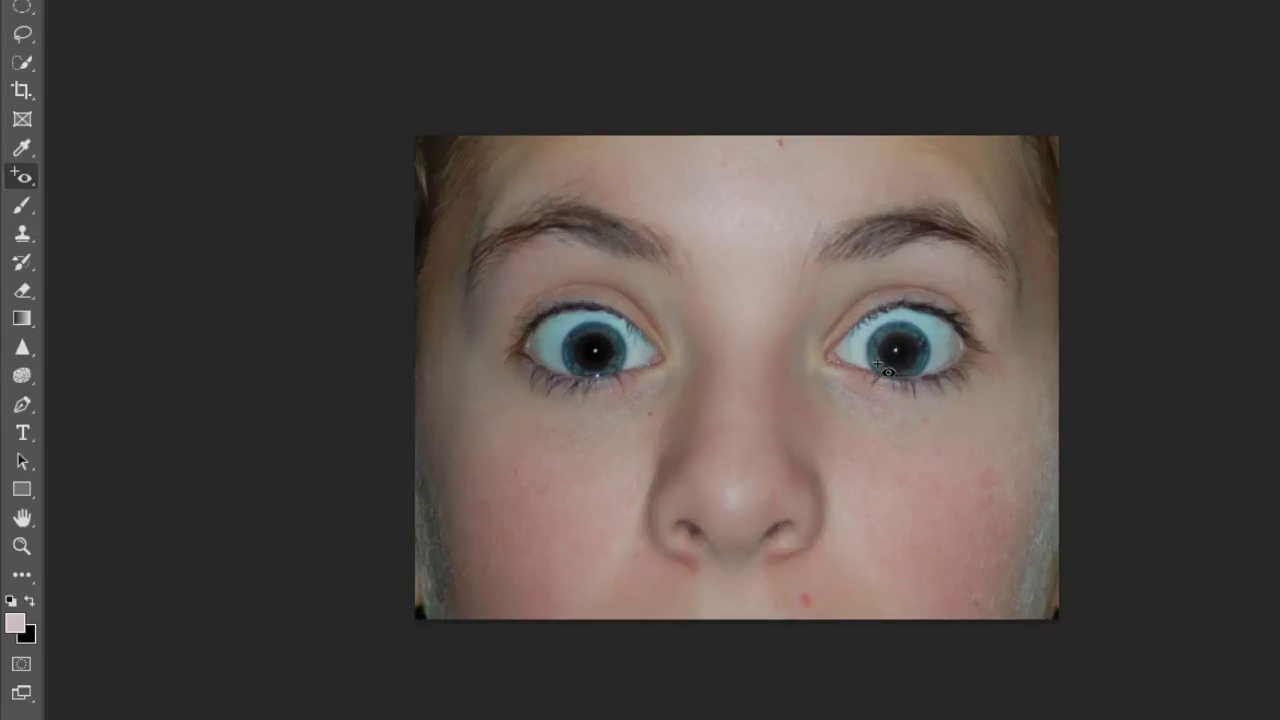
{"action": "right_click", "coordinate": [30, 180]}
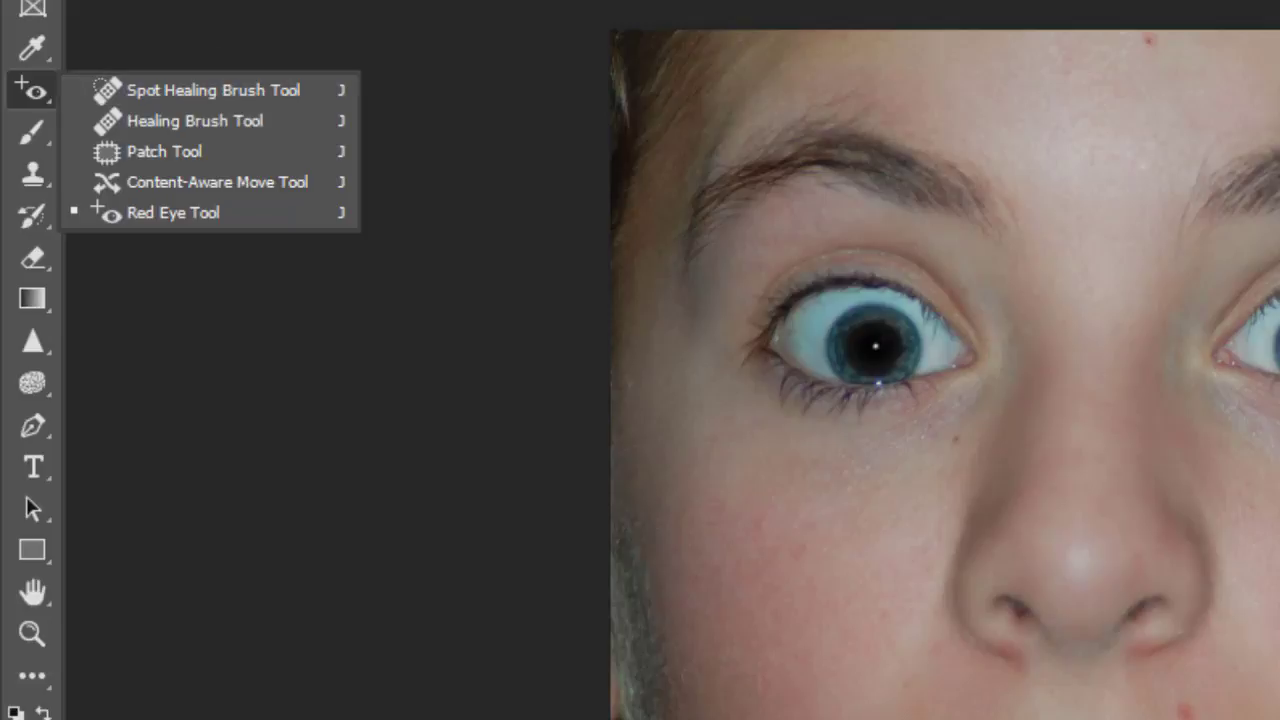
{"action": "left_click", "coordinate": [1182, 465]}
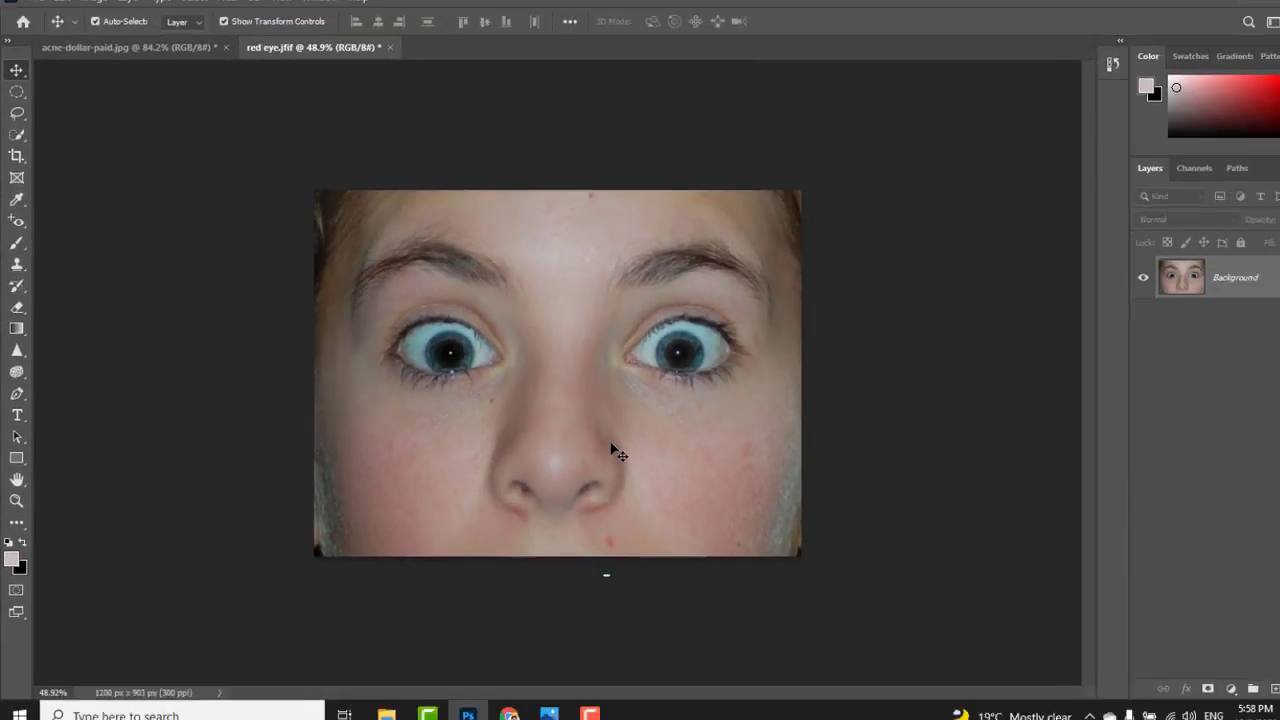